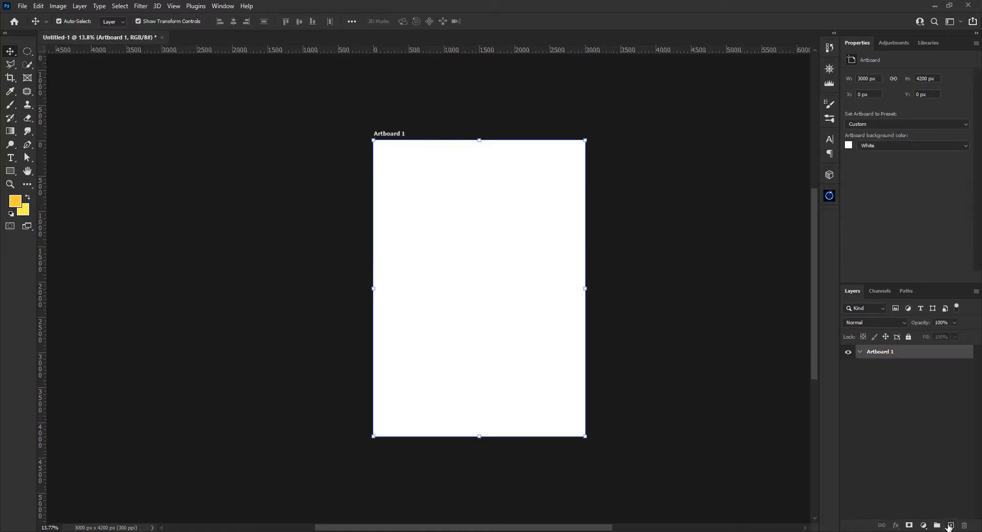
Paint the artboard dark blue, with a lighter blue brushed across the top
click(949, 525)
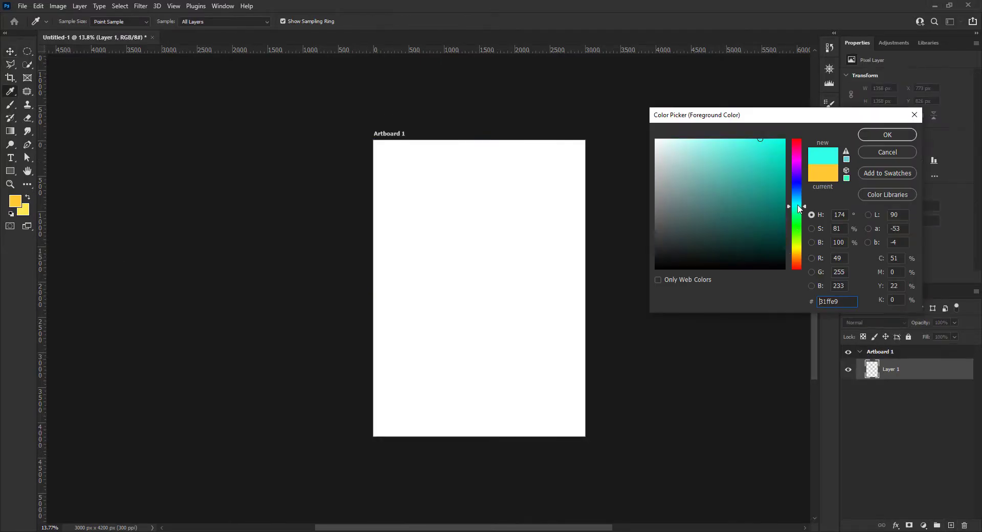
mouse_move(199, 446)
mouse_down()
mouse_move(442, 220)
mouse_move(198, 482)
mouse_up()
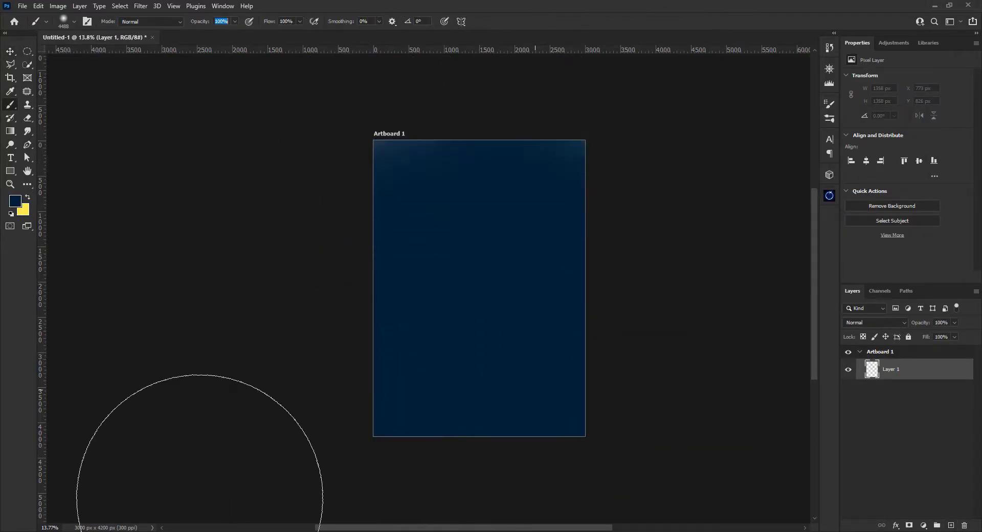
click(15, 201)
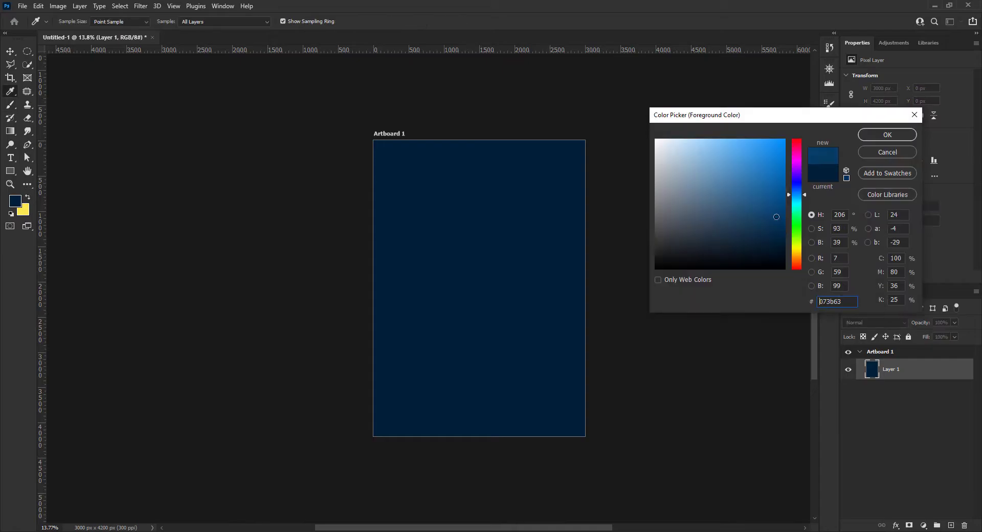
click(837, 131)
drag(305, 122, 489, 260)
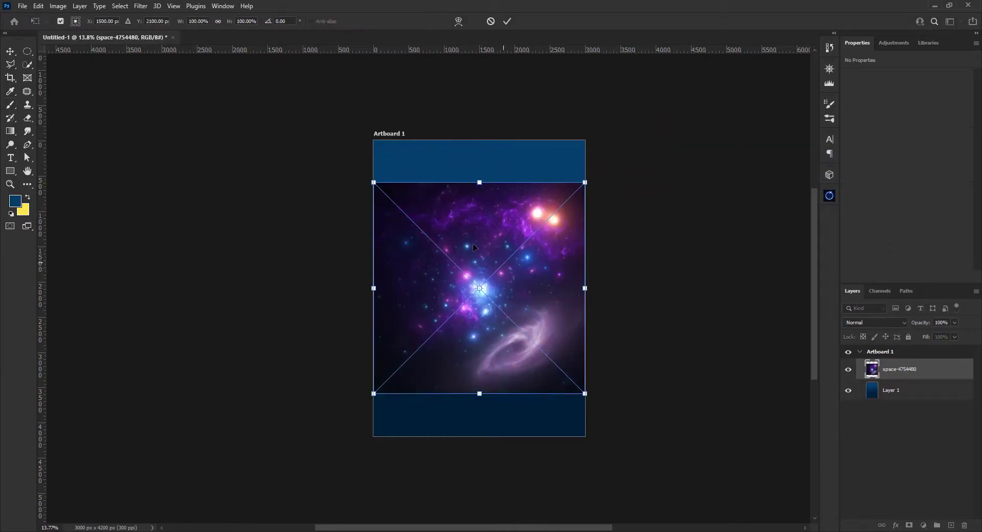
Scale the space image to fill the artboard and try its blend modes
drag(479, 396, 482, 442)
click(874, 322)
key(Escape)
key(Return)
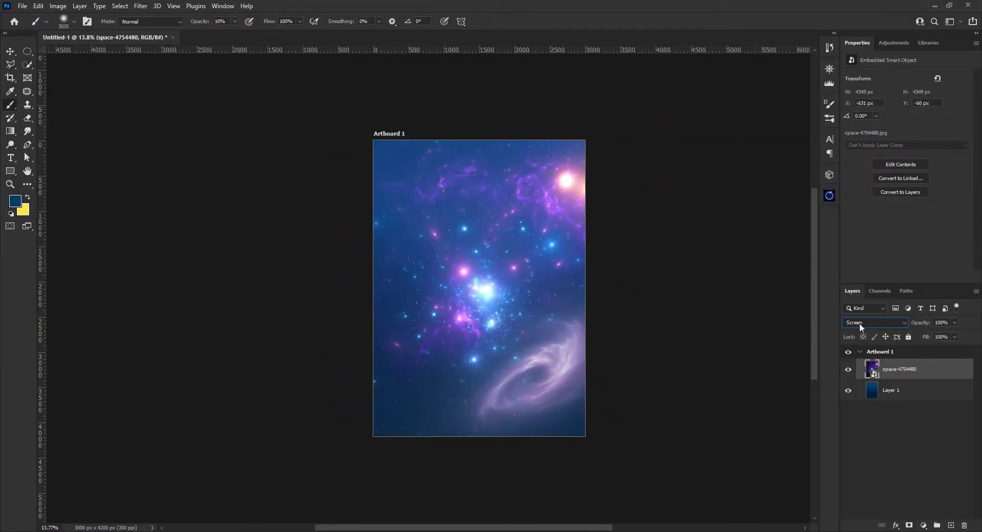
click(860, 323)
key(Escape)
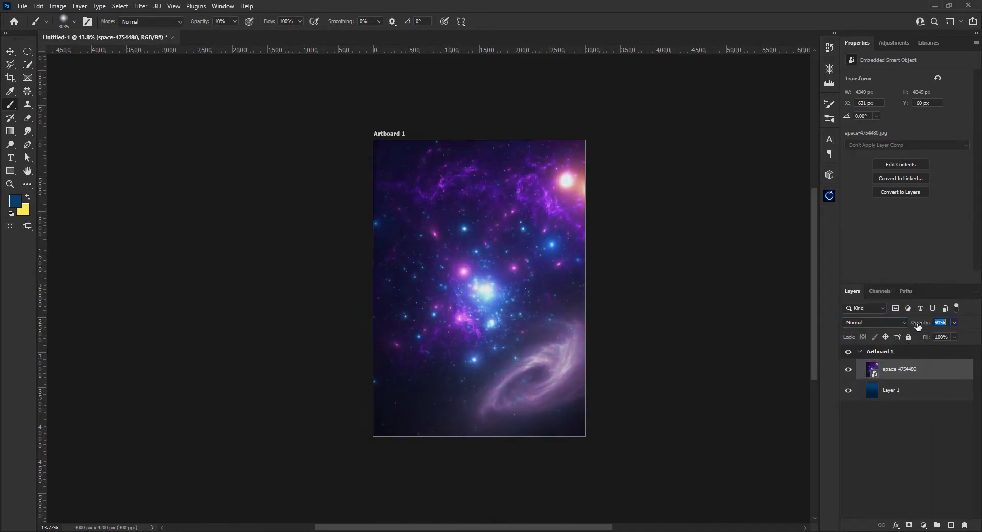
Stretch the galaxy image, Screen-blend it, and mask out its lower edge with a 10% brush
drag(466, 147, 463, 149)
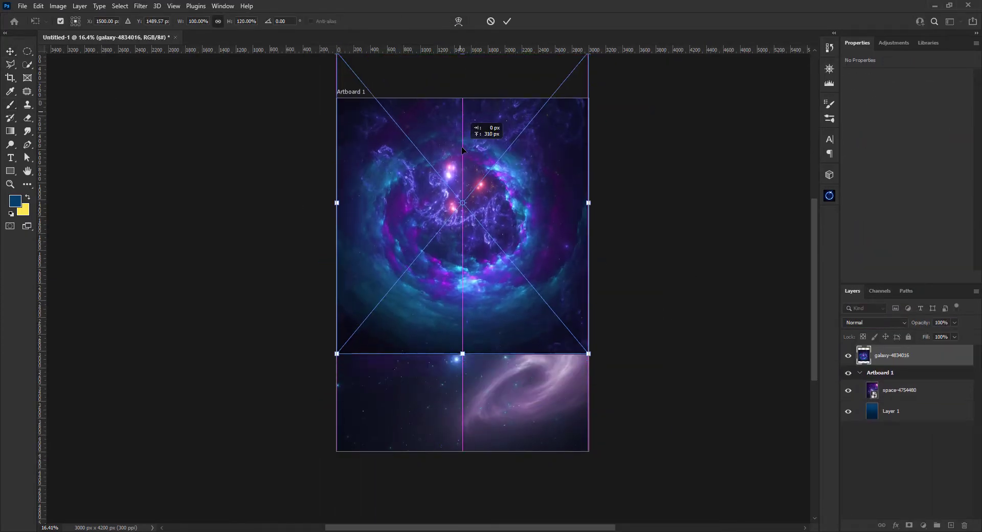
key(Return)
click(909, 525)
click(874, 322)
click(865, 422)
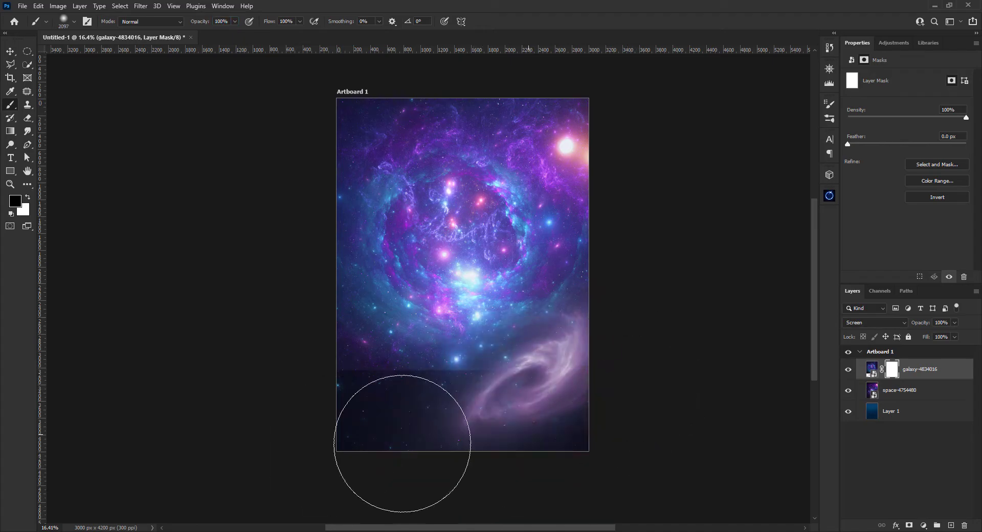
drag(402, 444, 360, 338)
key(1)
key(bracketleft)
key(bracketleft)
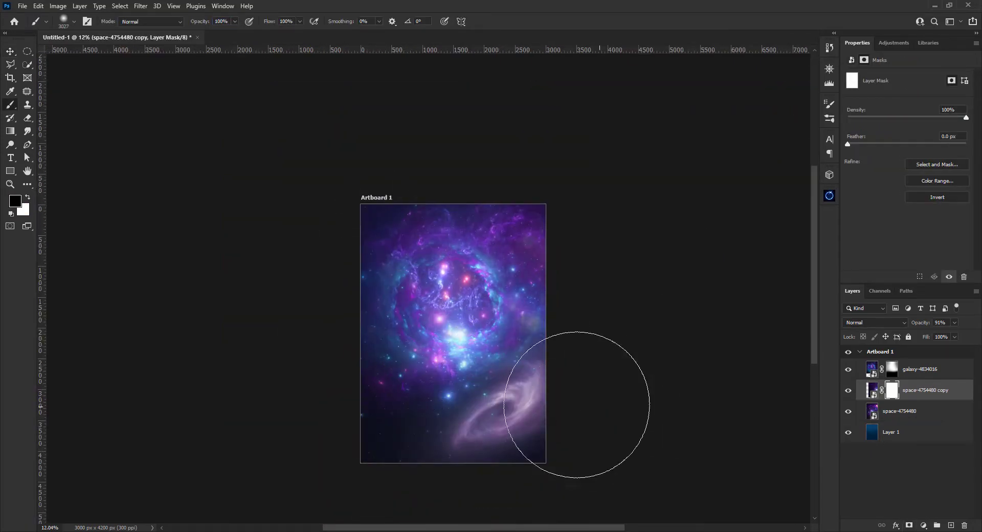
Save the document on the computer as 175.psd
key(ctrl+s)
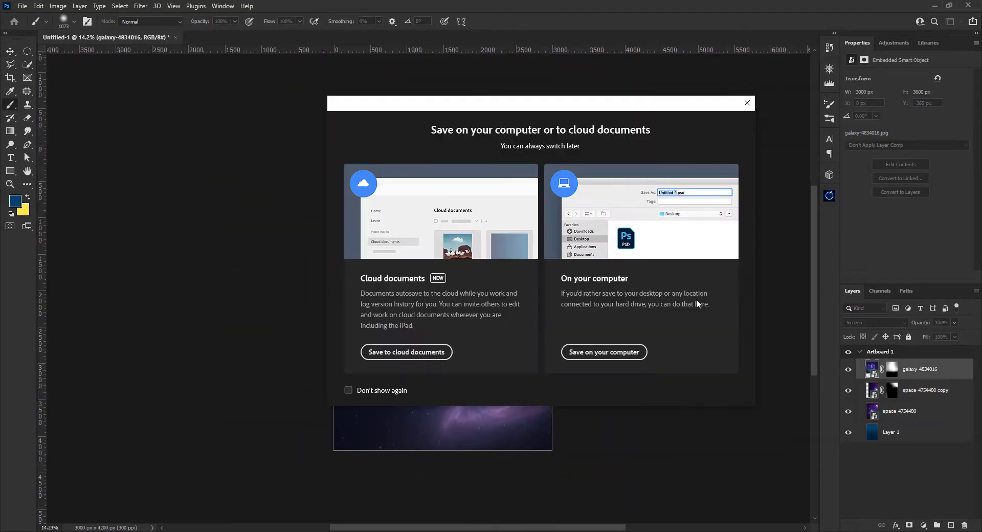
click(607, 348)
click(596, 483)
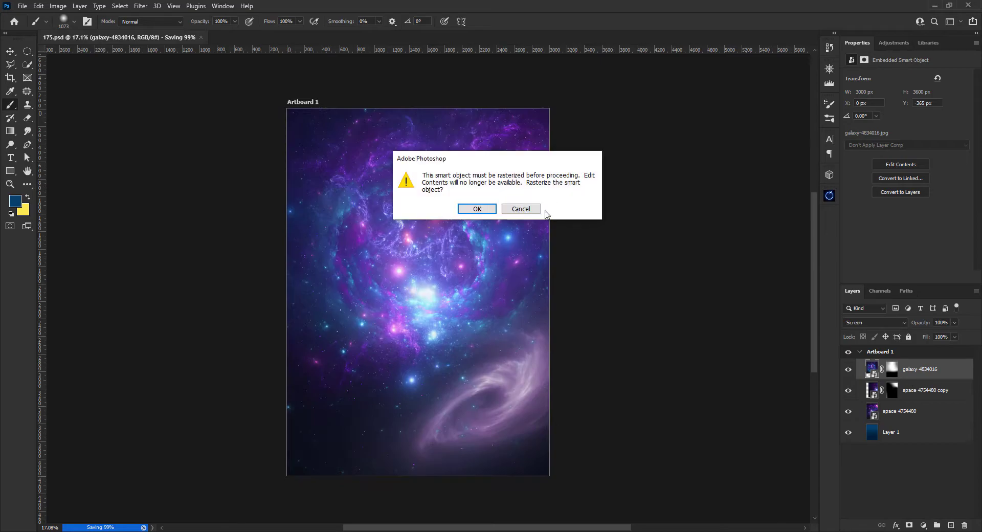
Darken the background shadows with Curves and group all background layers
drag(868, 197, 873, 196)
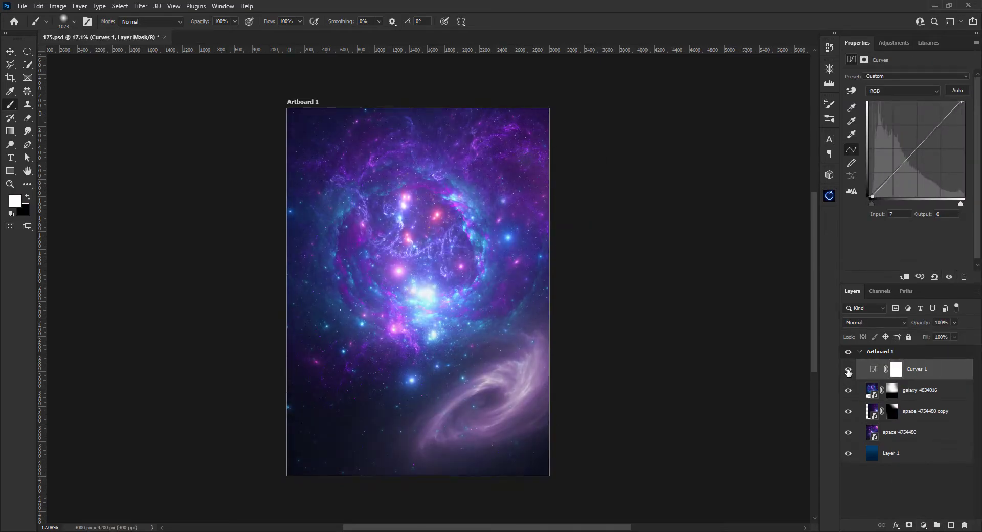
key(ctrl+alt+a)
key(ctrl+g)
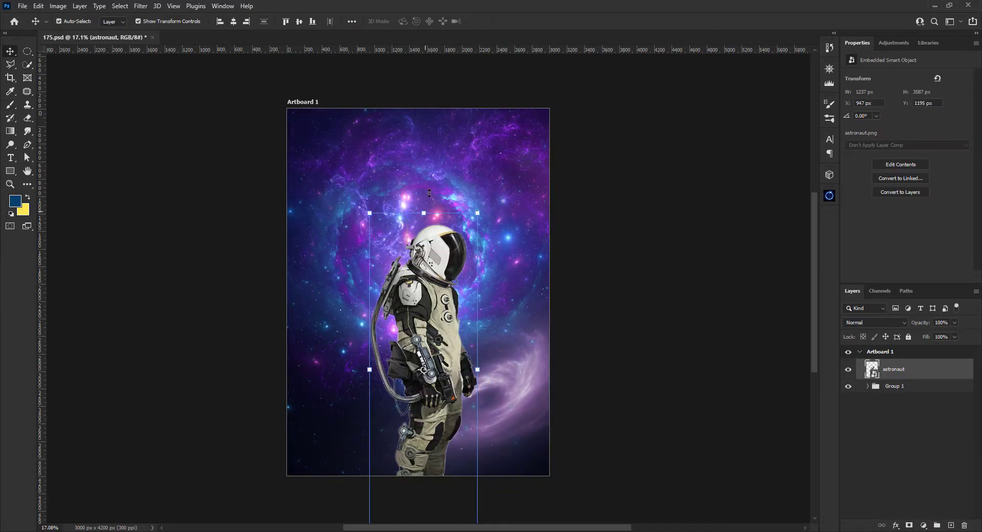
Position the astronaut on the artboard and rasterize its layer
drag(415, 321, 420, 340)
scroll(421, 340, up, 2)
click(119, 6)
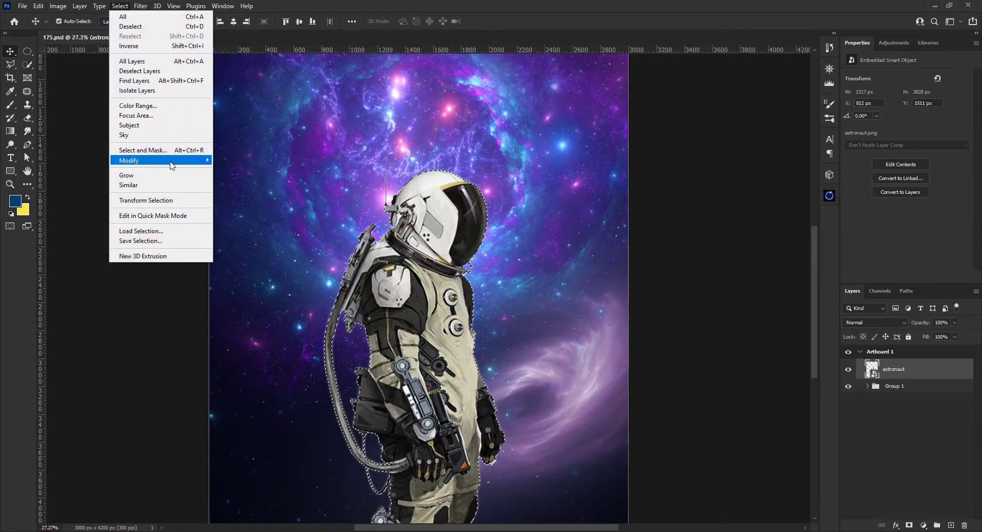
click(128, 162)
right_click(895, 369)
click(831, 279)
scroll(543, 251, down, 3)
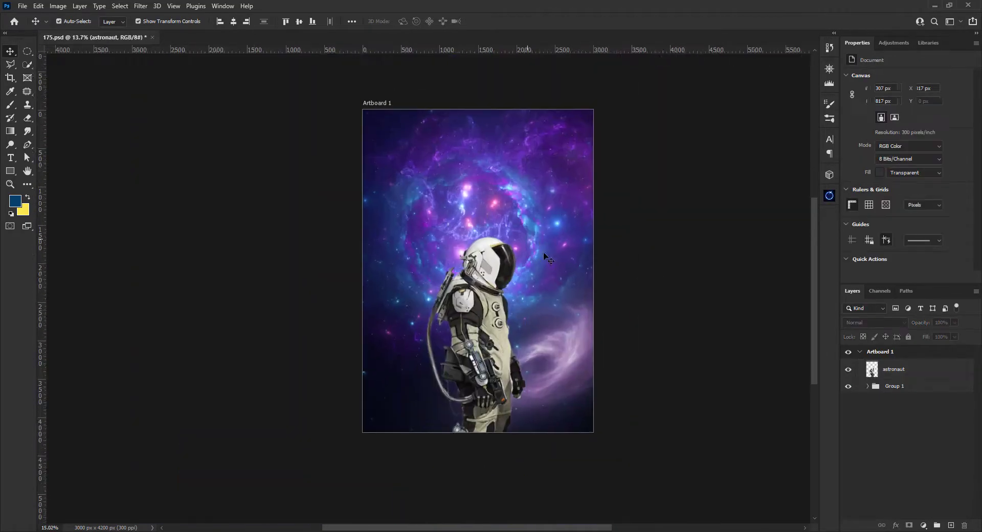
scroll(544, 252, up, 2)
Reshape the astronaut's pose with Puppet Warp
key(ctrl+f)
text(puppet)
click(474, 147)
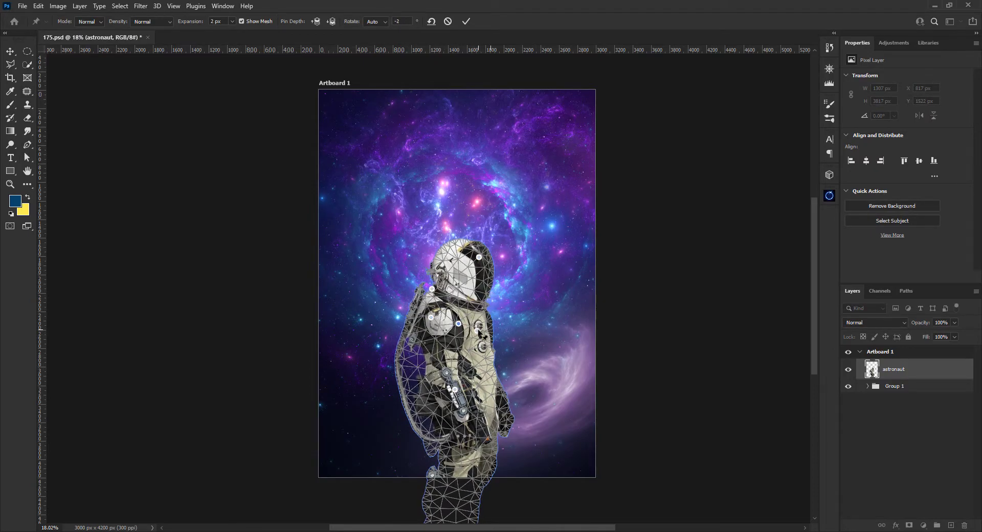
key(Return)
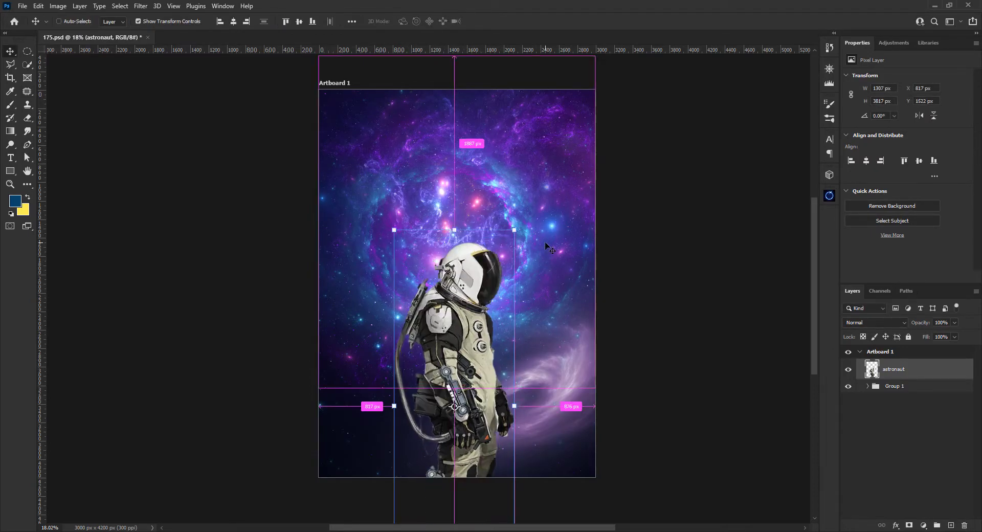
scroll(544, 241, down, 1)
Add a clipped Color Balance shifting the astronaut's midtones toward magenta
click(923, 525)
click(915, 436)
scroll(756, 329, up, 1)
mouse_move(894, 116)
mouse_down()
mouse_move(879, 116)
mouse_move(908, 133)
mouse_move(876, 116)
mouse_up()
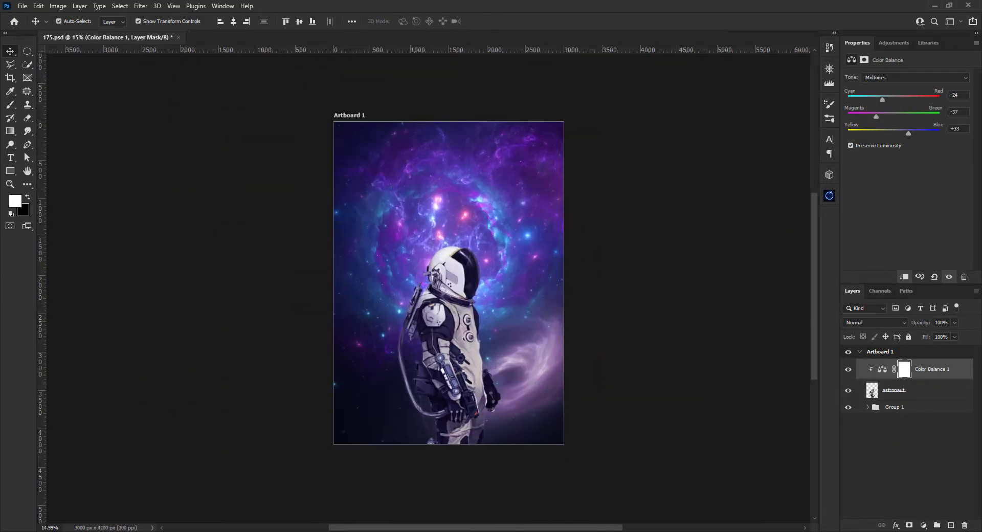
scroll(473, 279, up, 1)
Add a clipped Levels layer lowering output white to darken the astronaut
click(923, 526)
click(915, 379)
drag(968, 181, 913, 180)
scroll(523, 232, down, 1)
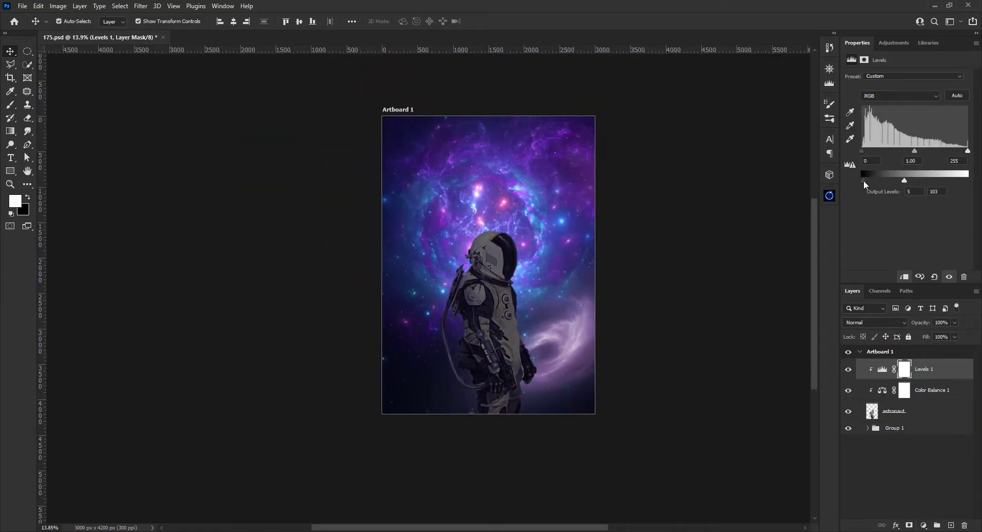
scroll(489, 196, up, 3)
Paint the Levels mask along the astronaut to keep its edges lighter
click(864, 60)
key(b)
scroll(489, 197, up, 2)
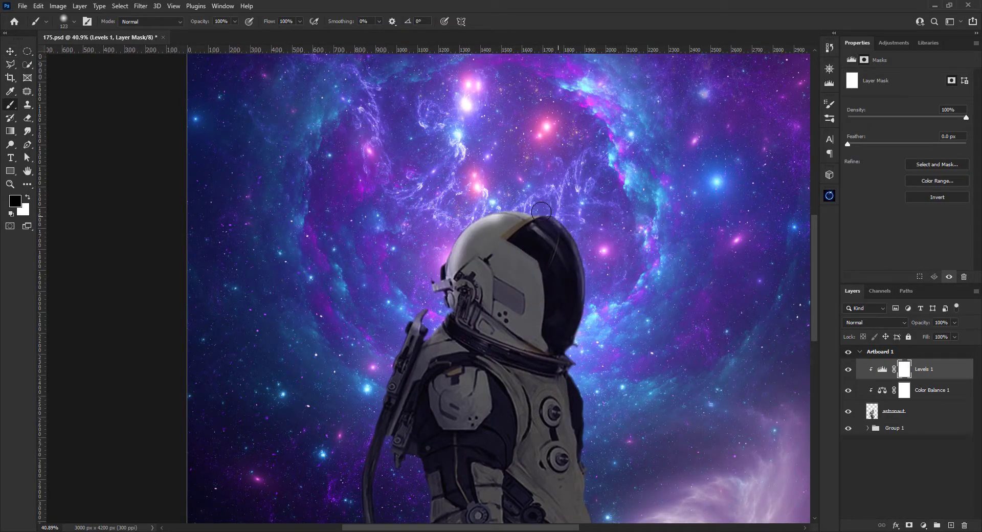
scroll(444, 223, down, 1)
scroll(562, 332, up, 1)
drag(606, 434, 567, 344)
key(x)
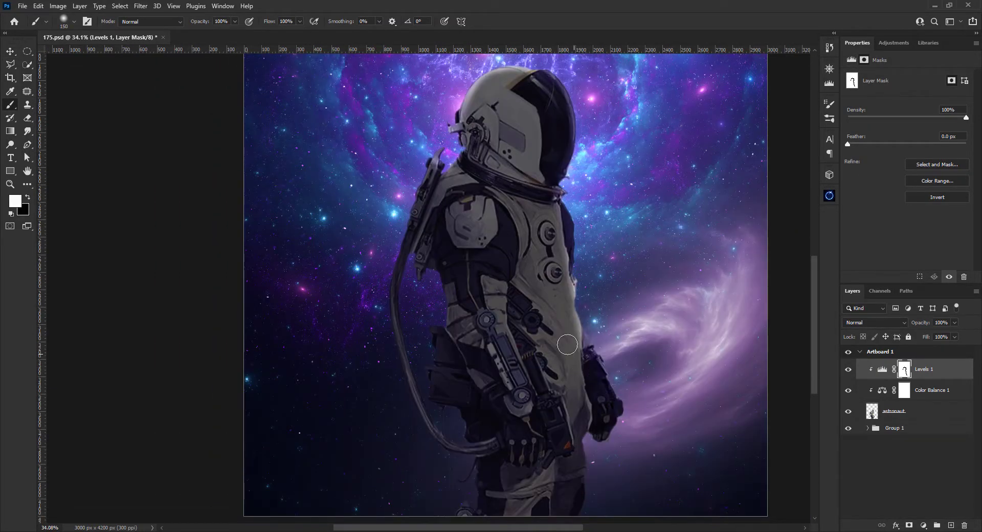
scroll(559, 300, down, 1)
key(x)
scroll(592, 422, up, 1)
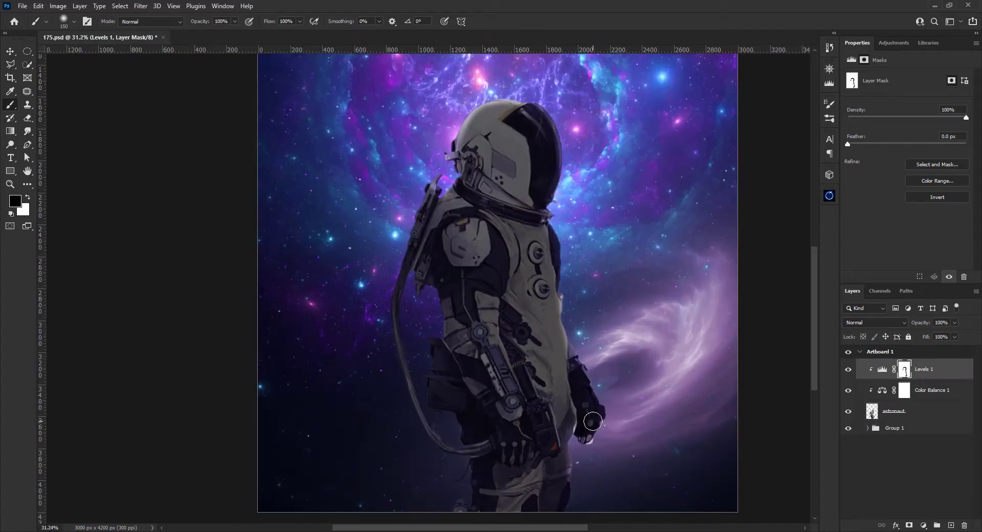
scroll(486, 307, up, 1)
scroll(393, 232, up, 1)
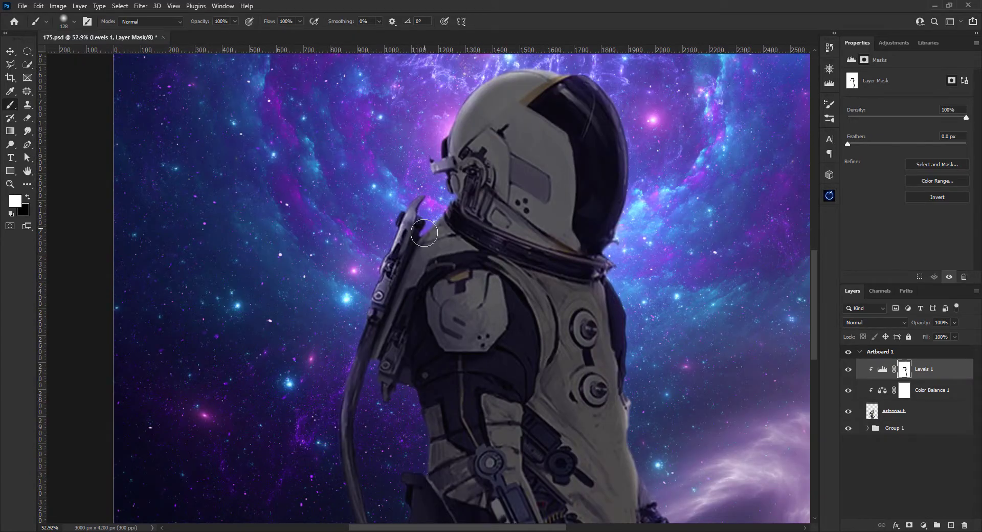
scroll(389, 323, down, 2)
scroll(418, 305, up, 2)
key(x)
scroll(433, 222, down, 5)
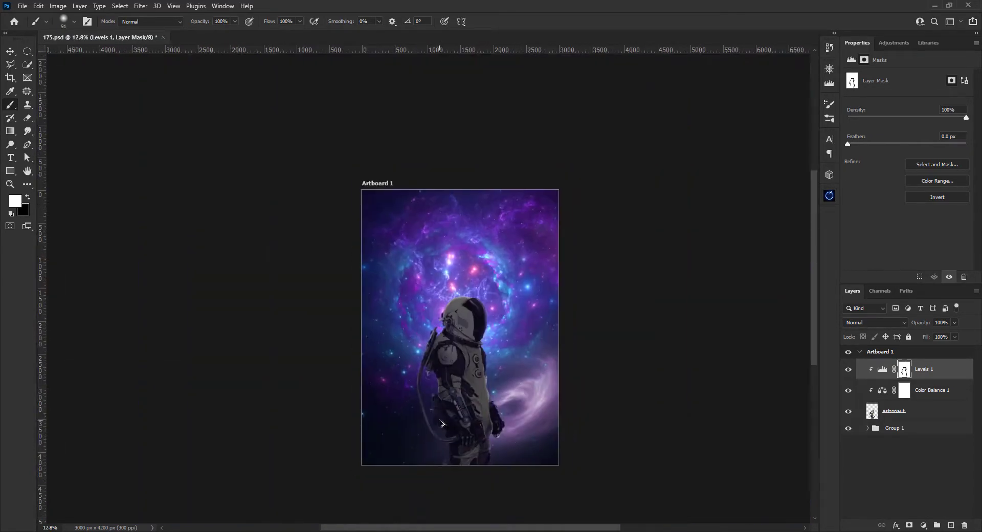
scroll(528, 432, up, 1)
scroll(529, 433, up, 1)
scroll(528, 432, up, 1)
Add a clipped purple-filled layer at lower opacity in Overlay mode above Color Balance
click(930, 390)
key(ctrl+shift+alt+n)
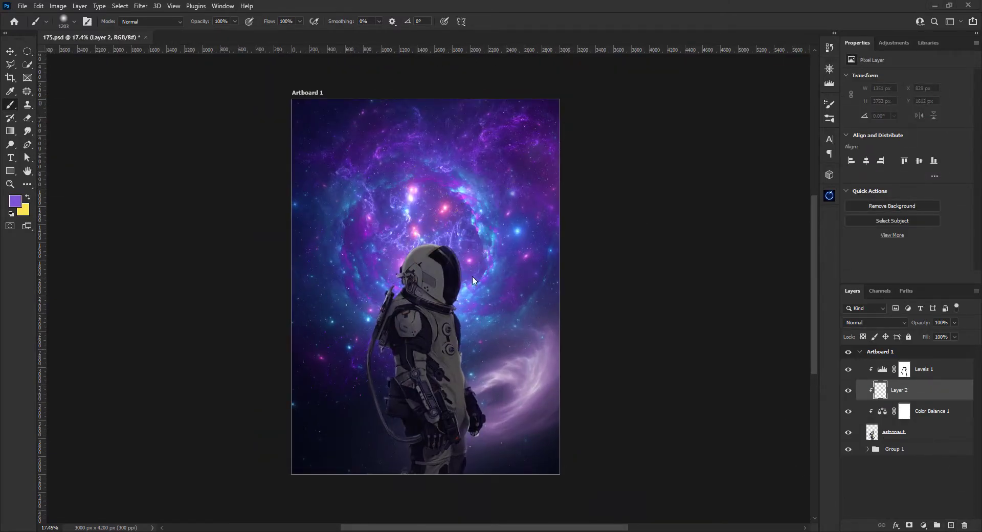
key(alt+BackSpace)
alt+click(423, 195)
key(alt+BackSpace)
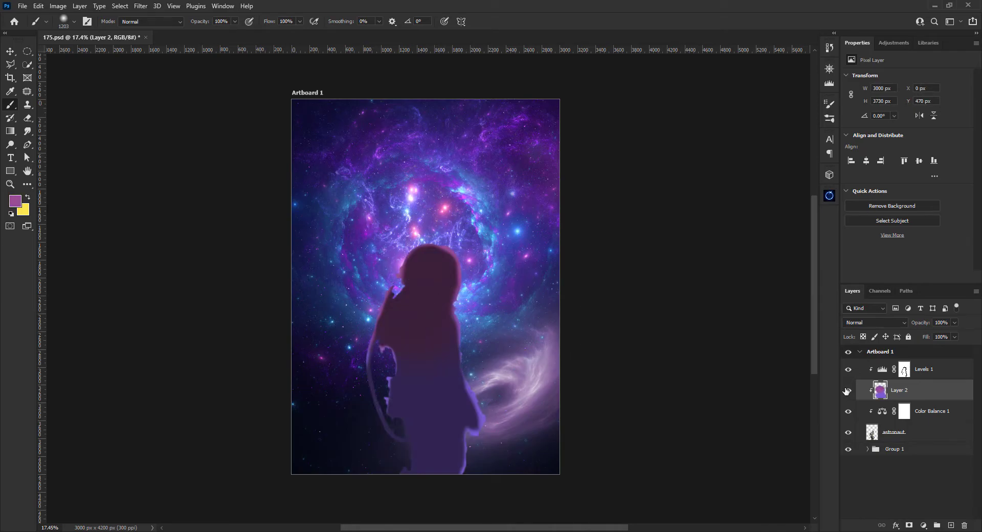
drag(928, 323, 924, 324)
click(875, 322)
click(859, 393)
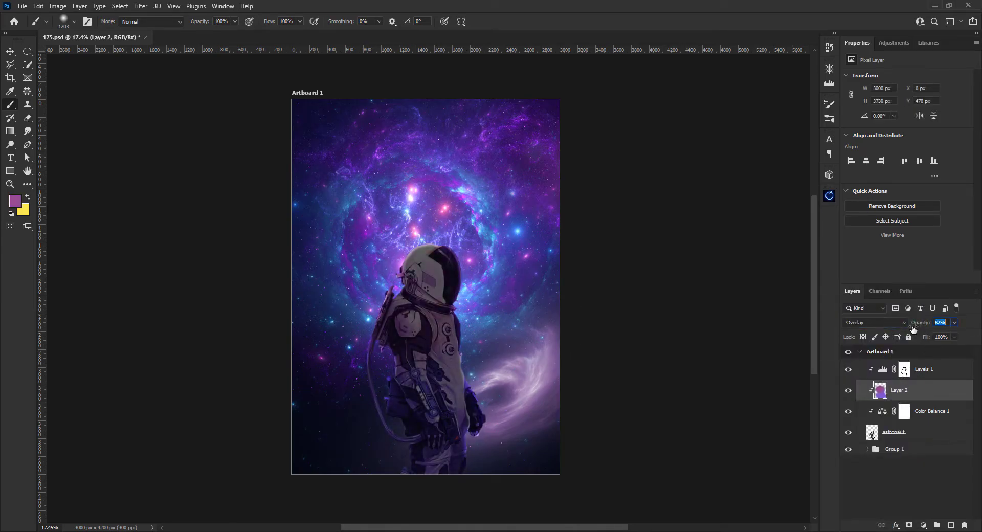
Add a clipped Exposure adjustment at +20 with an inverted, hidden mask
key(v)
drag(908, 101, 949, 97)
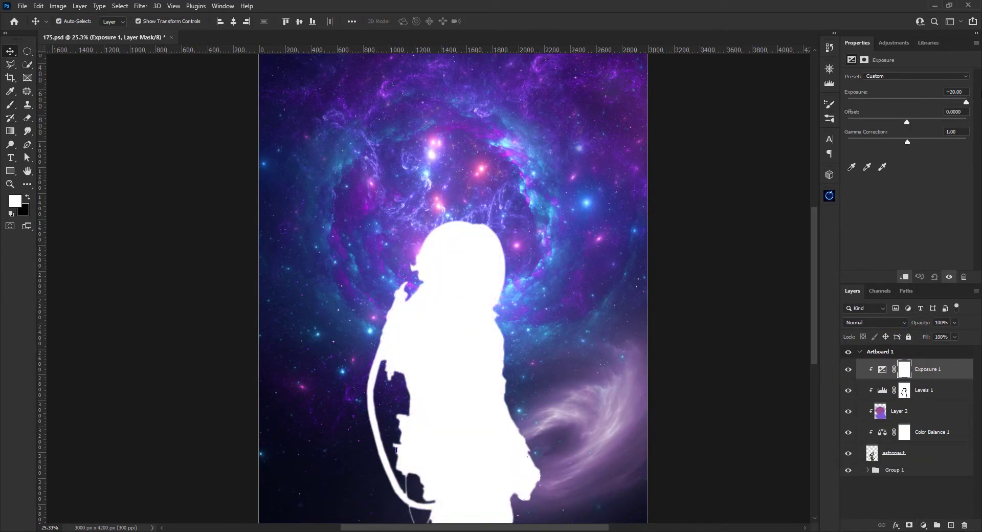
key(ctrl+i)
key(b)
scroll(367, 234, up, 3)
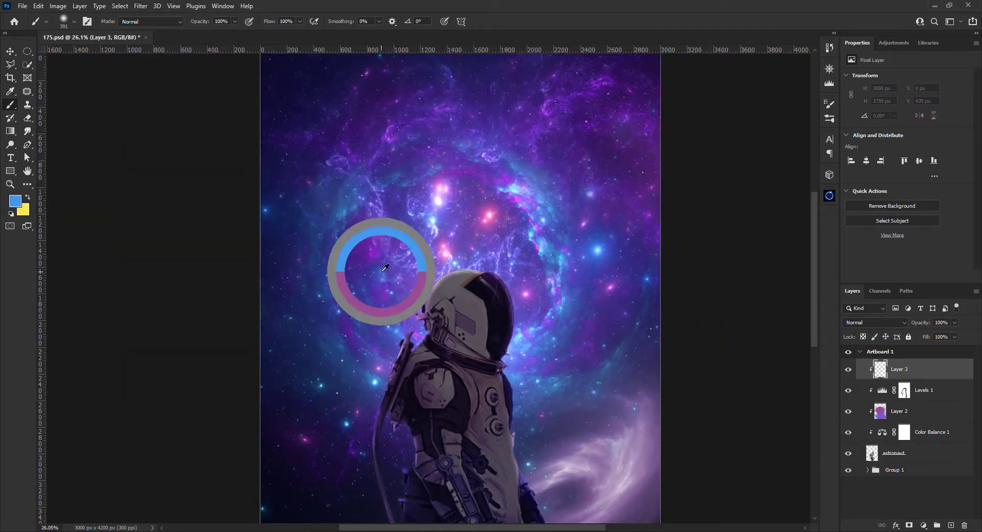
scroll(385, 268, up, 3)
scroll(374, 387, down, 5)
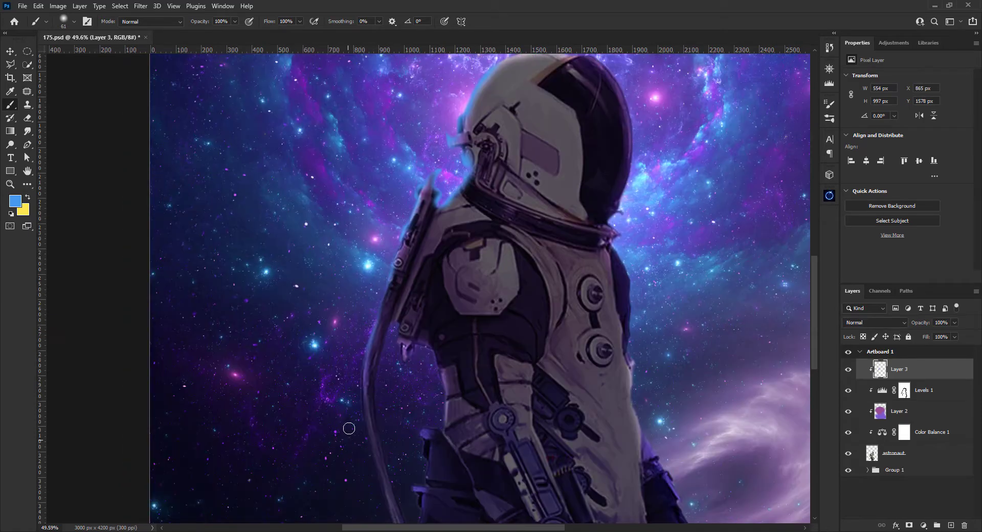
scroll(348, 429, up, 5)
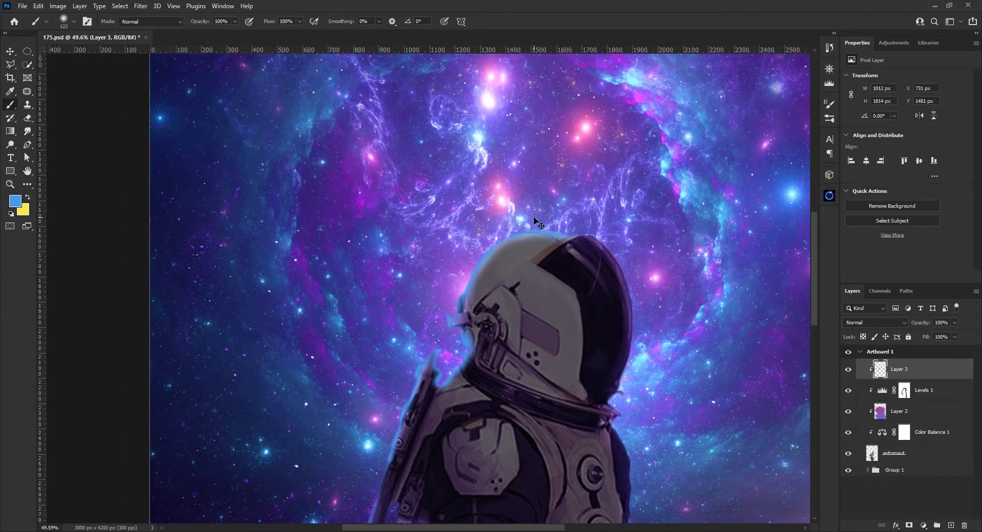
scroll(429, 256, down, 1)
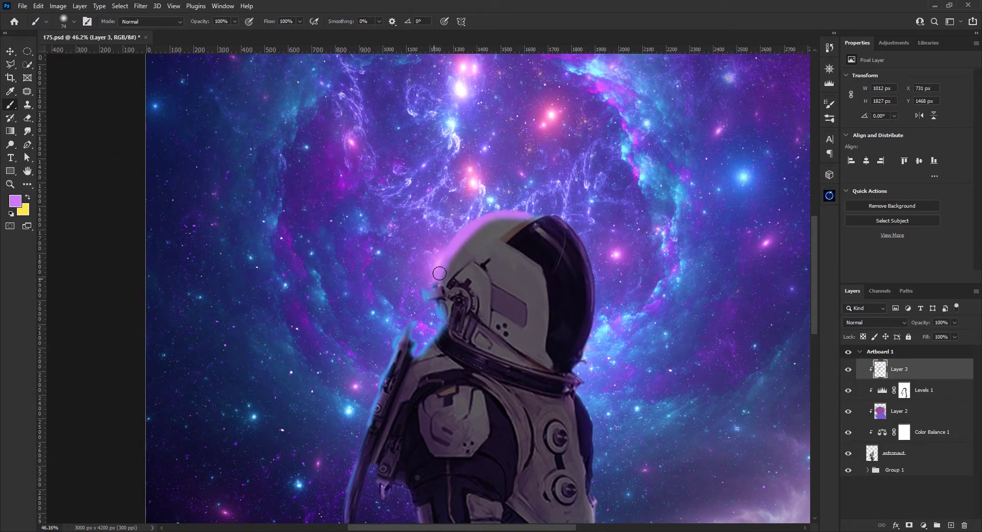
scroll(440, 273, down, 3)
Sample a blue from the nebula and brush glow along the astronaut's arm edge
alt+click(460, 290)
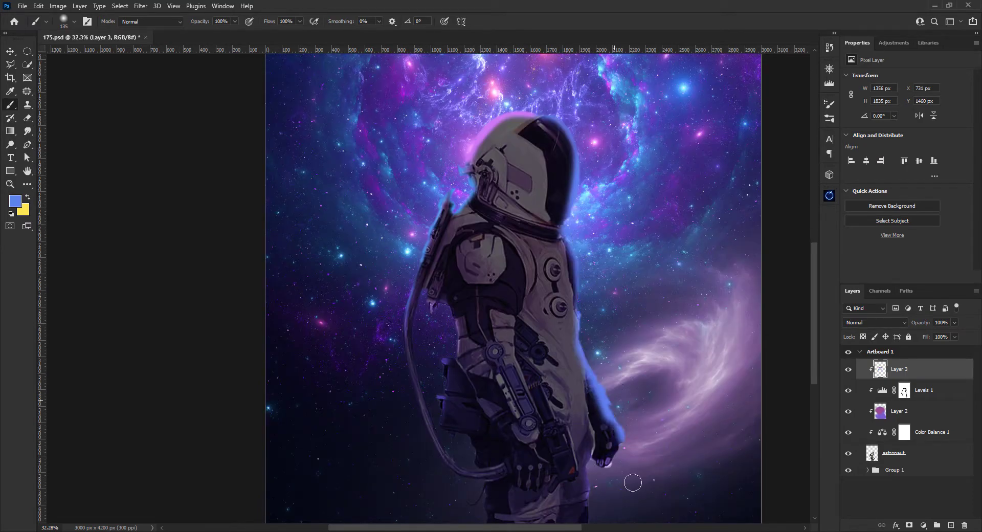
scroll(632, 482, down, 2)
drag(593, 463, 621, 407)
scroll(622, 407, down, 3)
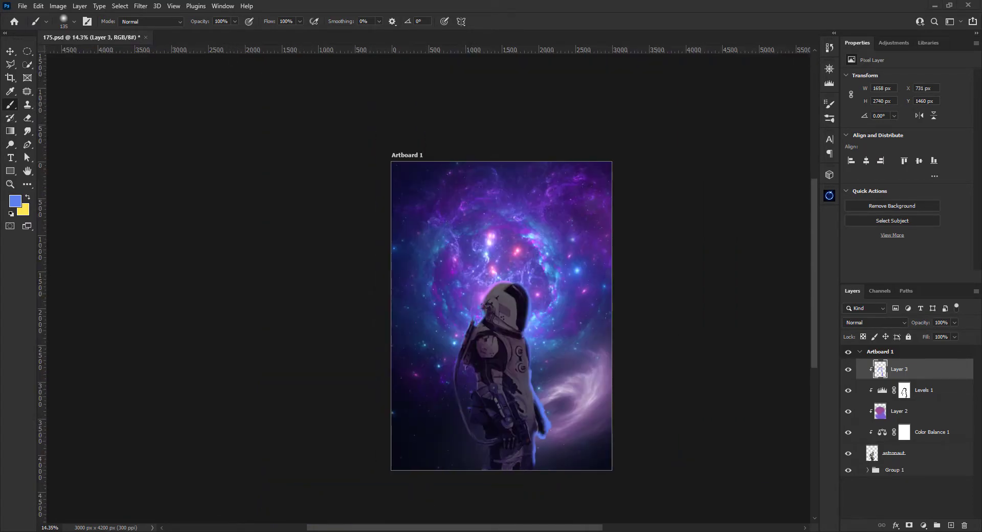
scroll(354, 321, up, 3)
scroll(338, 314, up, 1)
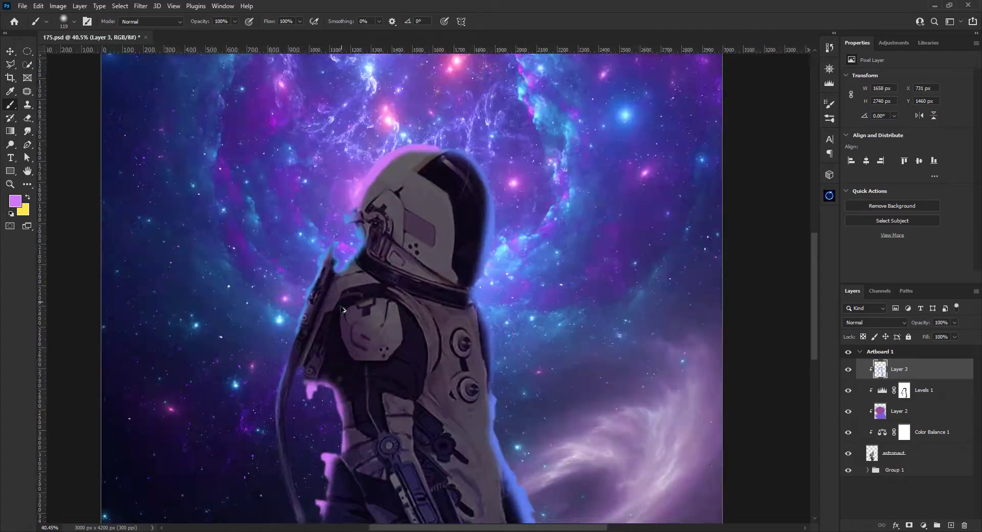
scroll(332, 322, down, 4)
scroll(324, 335, up, 2)
scroll(323, 334, up, 2)
drag(352, 335, 344, 381)
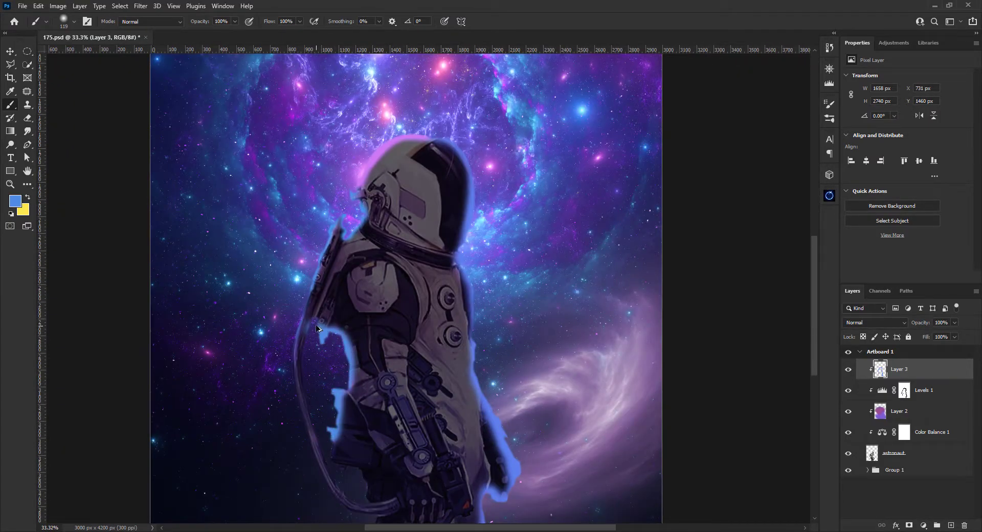
scroll(318, 328, up, 2)
scroll(317, 328, down, 3)
Mask the glow layer and hide the glow near the hand
click(909, 525)
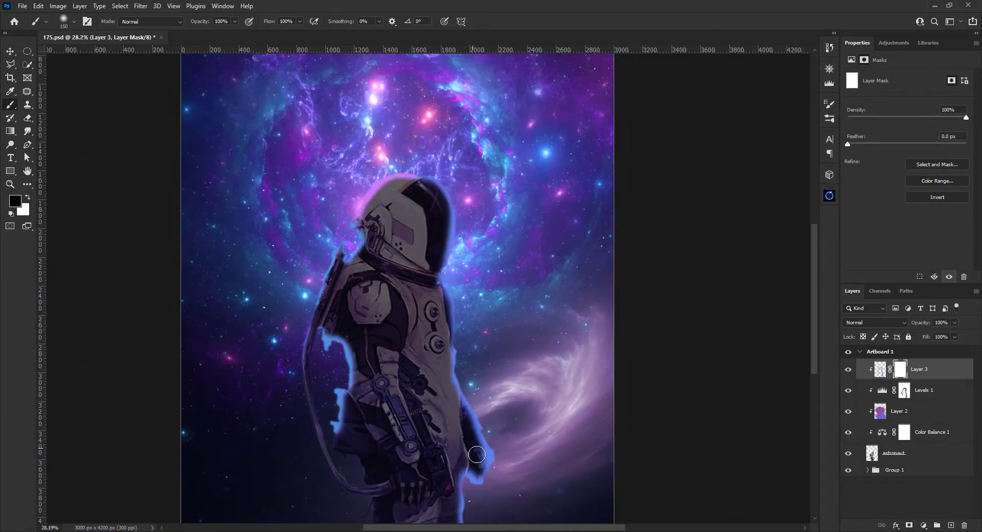
click(476, 453)
scroll(457, 425, down, 3)
drag(477, 410, 476, 353)
scroll(426, 274, up, 2)
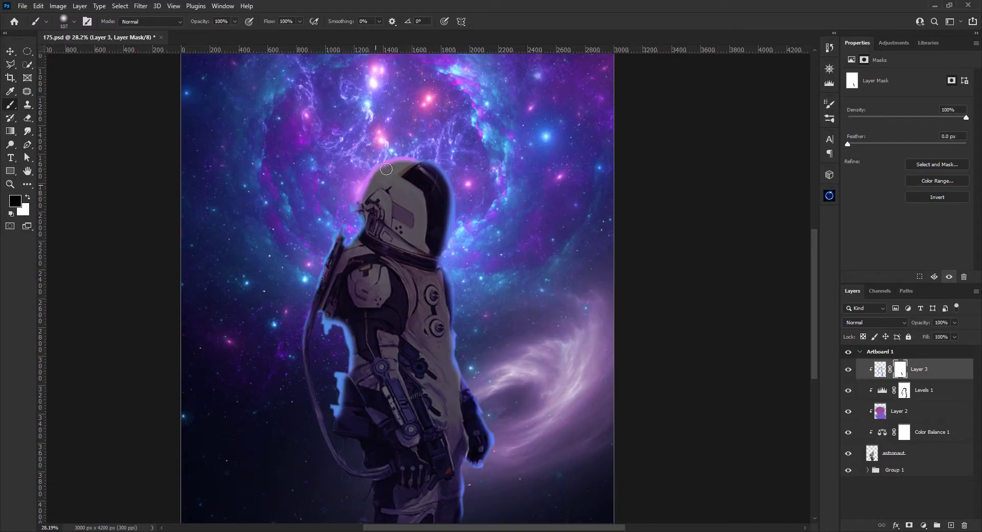
scroll(337, 305, up, 2)
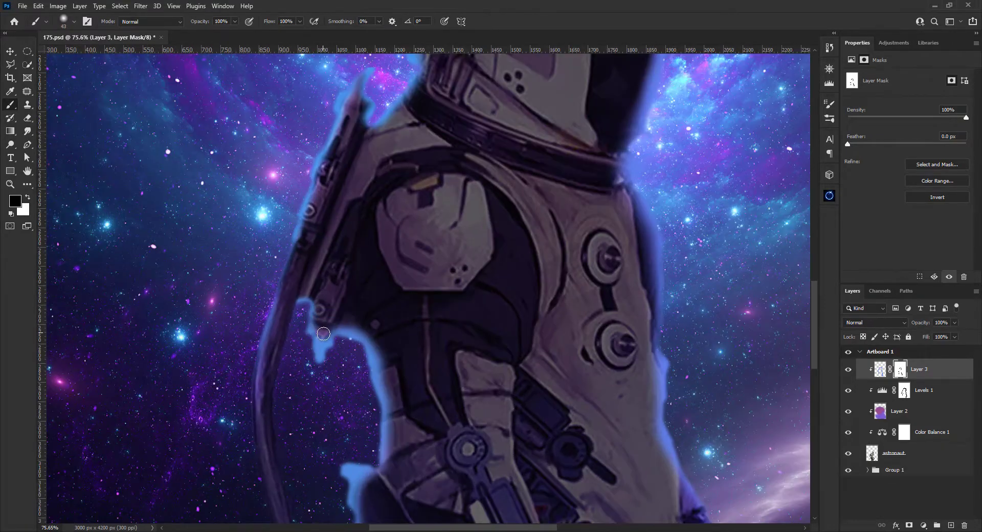
scroll(337, 305, down, 2)
scroll(337, 305, down, 1)
Set the glow layer's Blend If to fade over darker areas, then duplicate it
click(880, 369)
double_click(951, 368)
drag(699, 286, 722, 285)
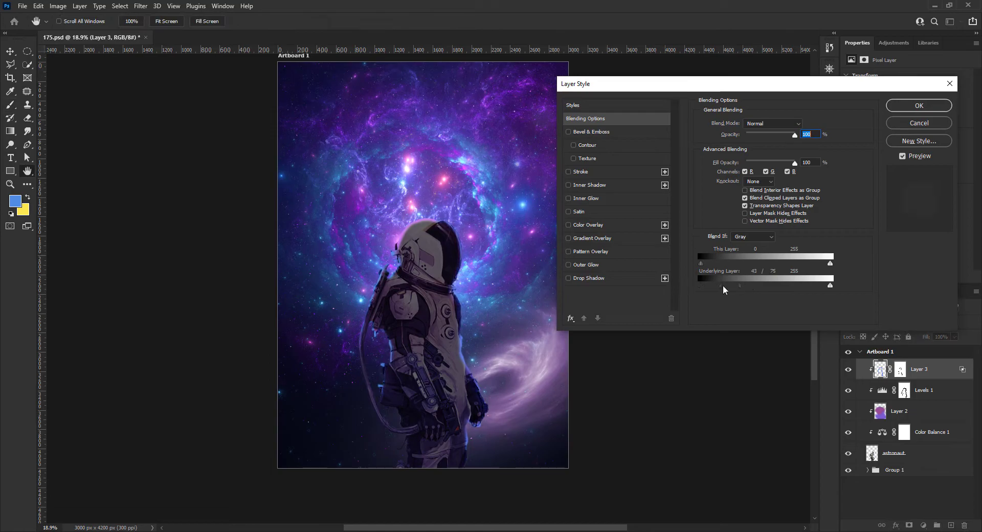
click(919, 105)
key(ctrl+j)
key(v)
key(ctrl+0)
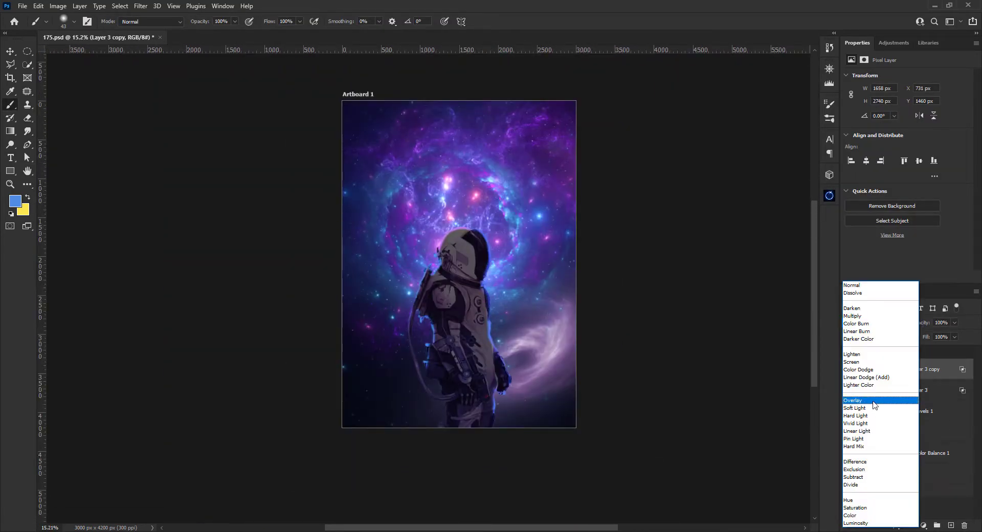
Create Layer 4 above the glow copy and enlarge the brush for broad strokes
key(ctrl+shift+alt+n)
scroll(565, 312, up, 1)
scroll(719, 405, down, 2)
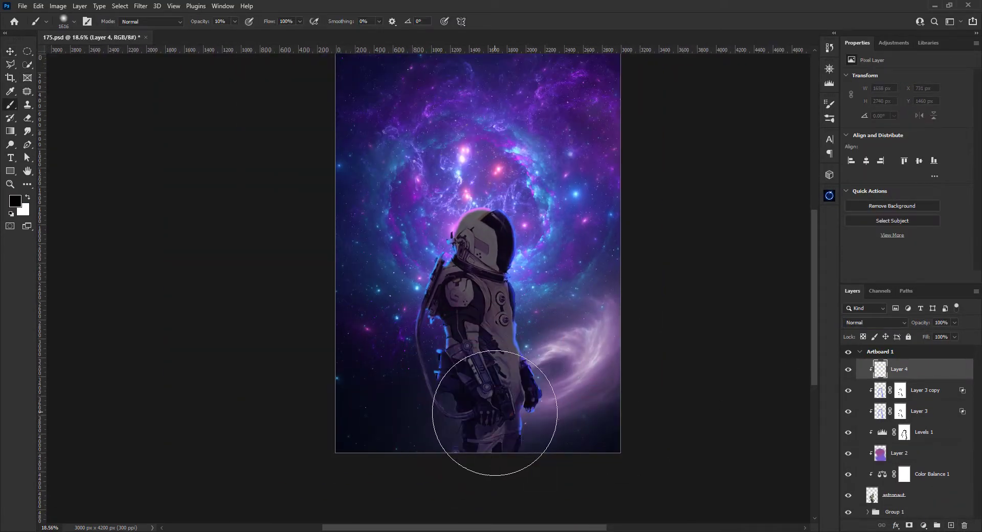
scroll(470, 286, up, 1)
scroll(811, 368, down, 2)
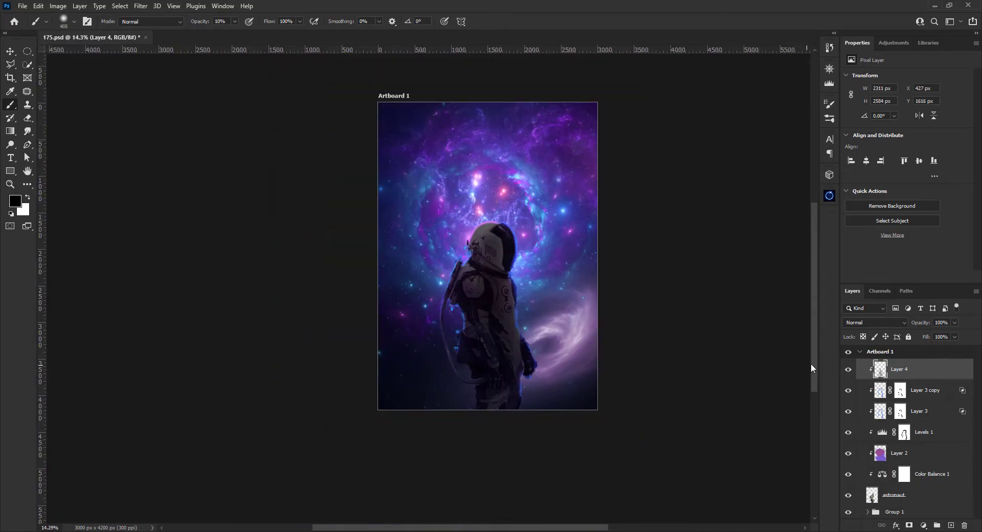
click(498, 384)
key(Return)
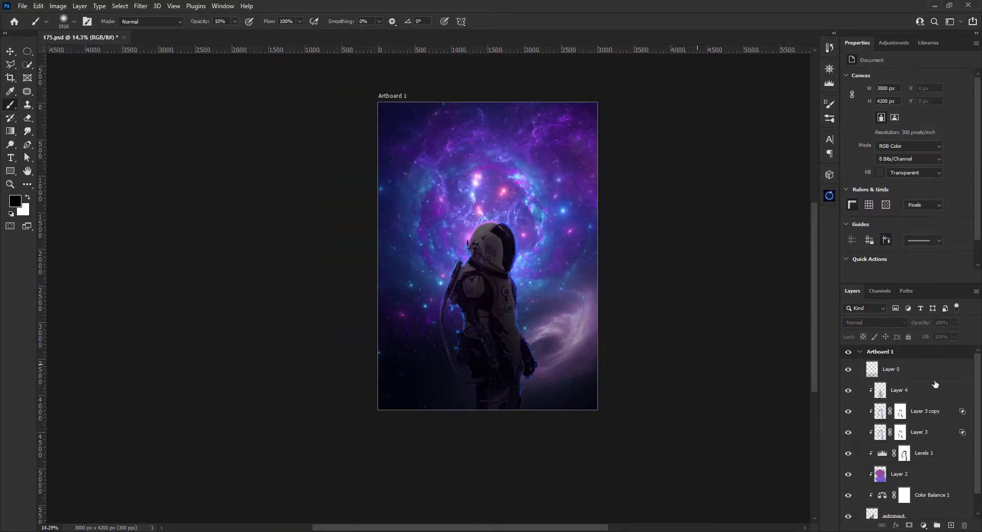
Add clipped Layers 5 and 6, with the overlay layer set to 80% opacity
key(ctrl+shift+alt+n)
scroll(554, 224, up, 2)
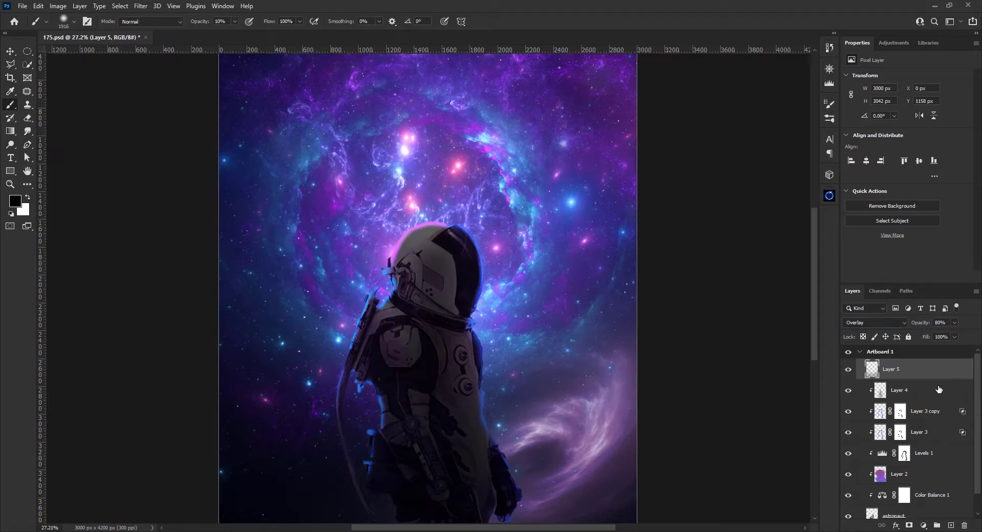
key(alt+bracketleft)
key(alt+bracketleft)
key(alt+bracketleft)
scroll(424, 214, up, 1)
key(alt+bracketright)
key(alt+bracketright)
key(alt+bracketright)
key(ctrl+shift+alt+n)
scroll(490, 223, down, 2)
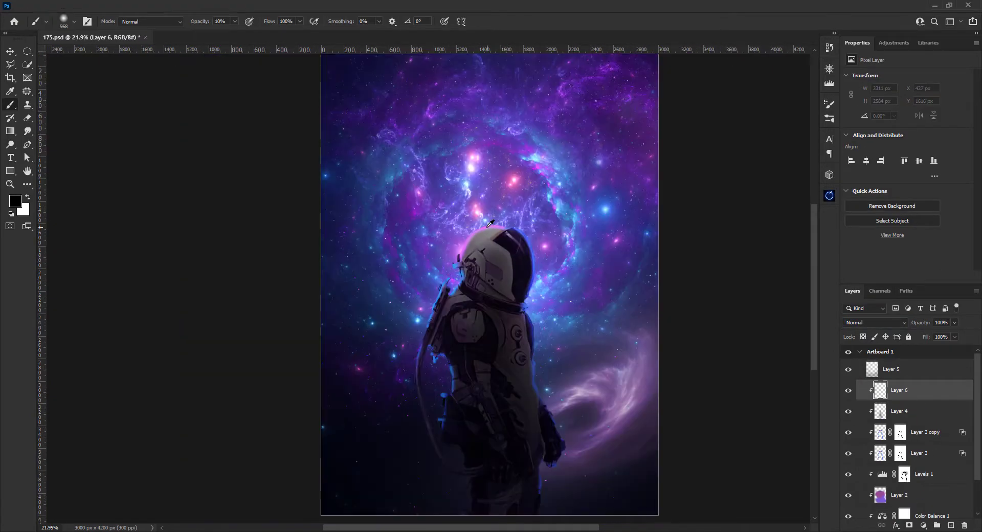
key(bracketleft)
scroll(492, 207, down, 1)
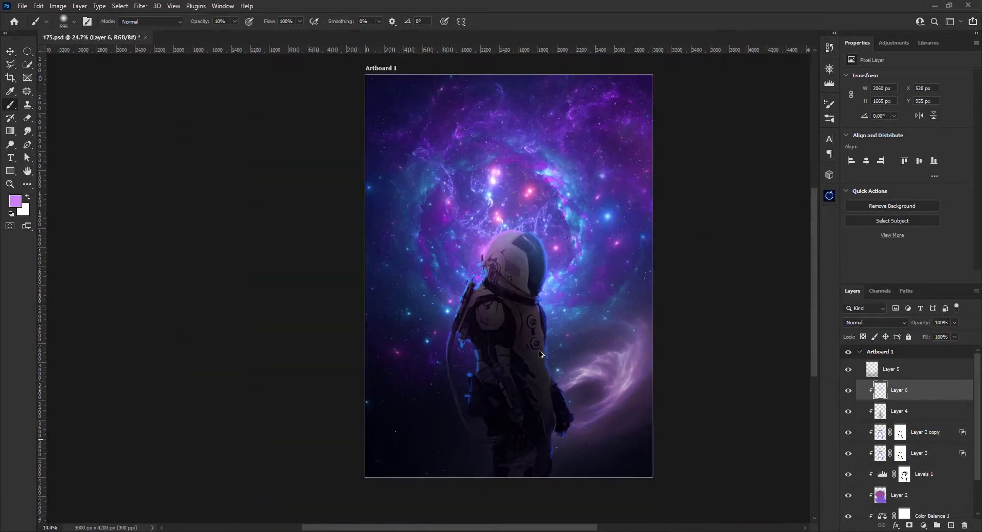
scroll(442, 287, up, 2)
Darken the banner's midtones with Levels so only the light streak stays bright
key(d)
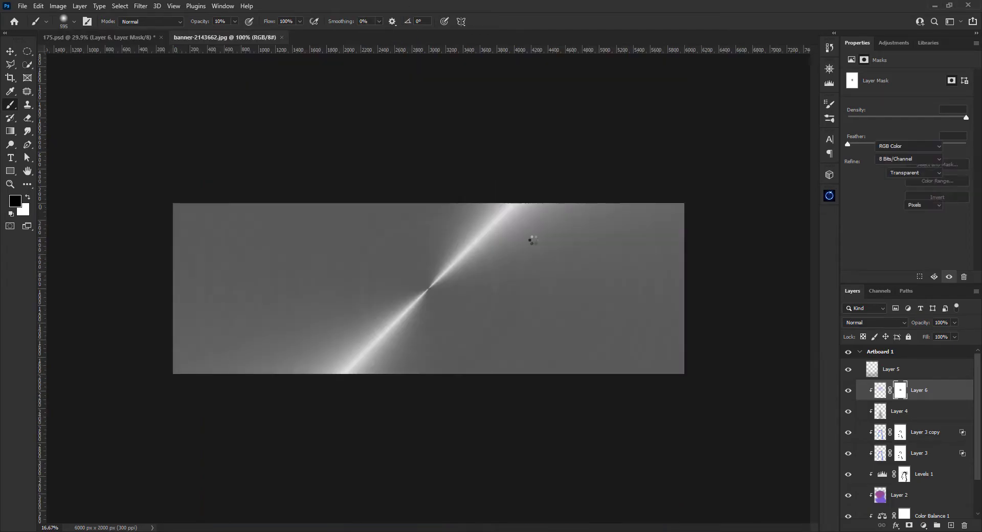
key(ctrl+l)
drag(826, 226, 860, 226)
drag(890, 270, 876, 270)
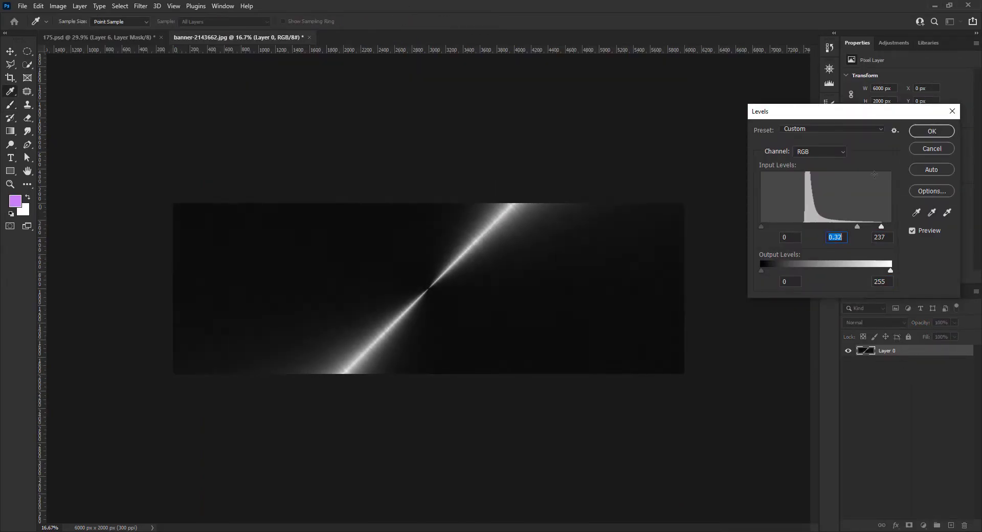
key(Return)
click(111, 37)
Rotate the streak diagonally across the astronaut, adjust its Levels, and start masking it
key(ctrl+t)
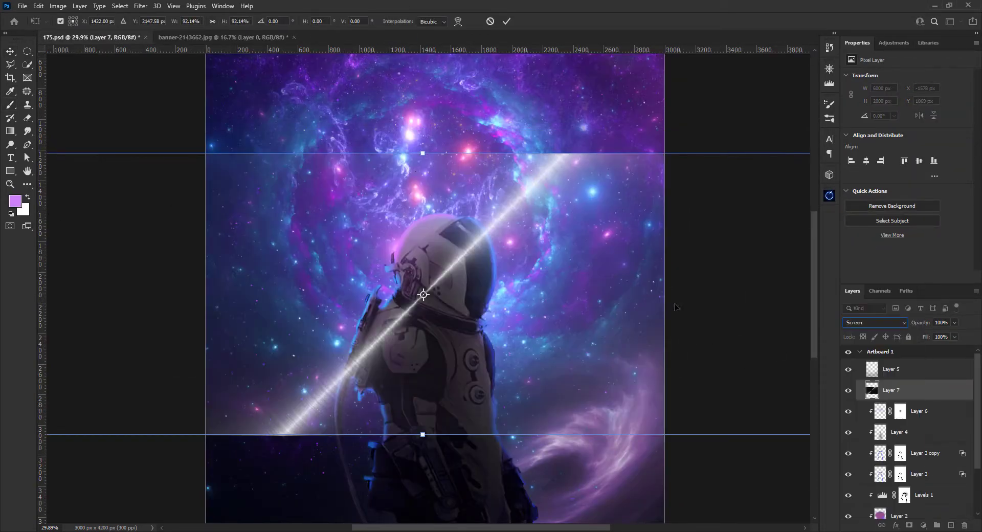
drag(438, 367, 506, 241)
key(Return)
key(ctrl+l)
drag(826, 226, 845, 226)
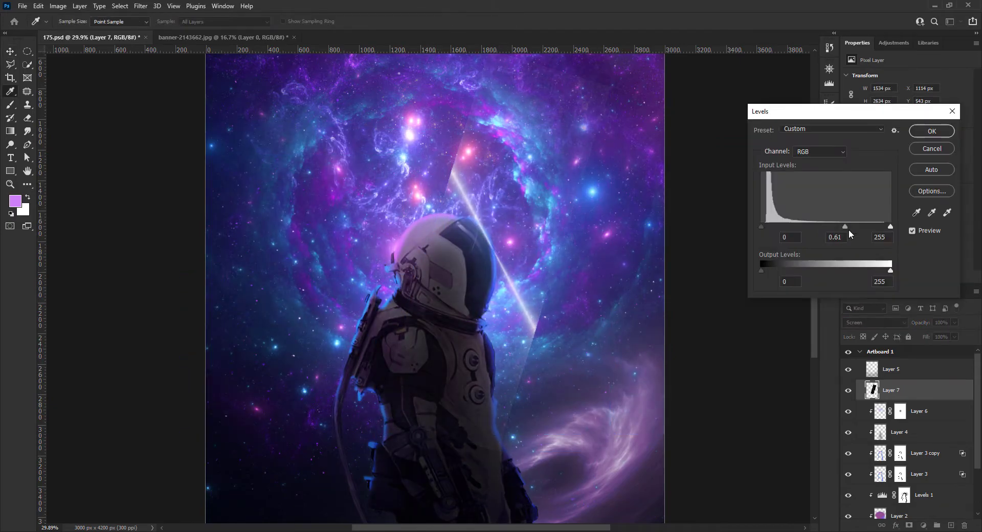
click(932, 131)
key(b)
key(d)
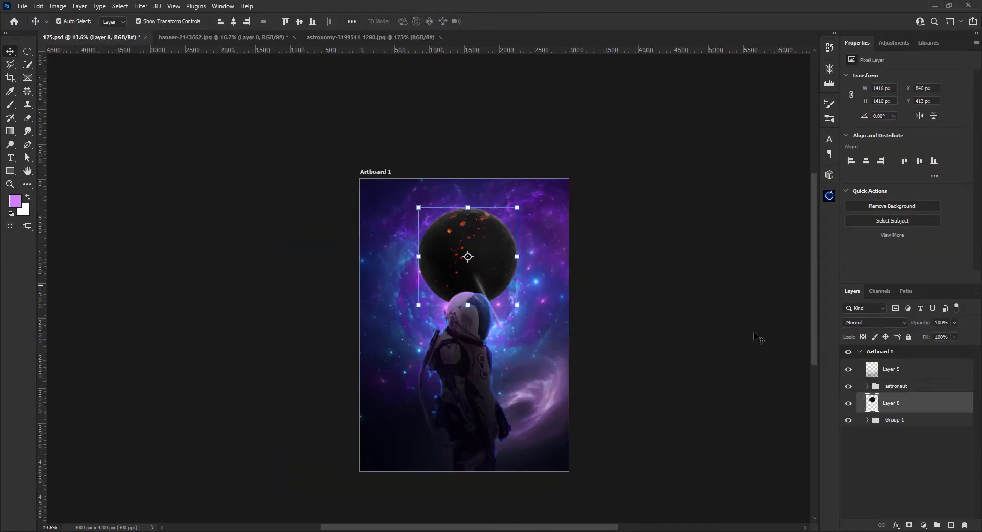
Tune the planet's Hue/Saturation colour ranges and open the glow layer's blending options
click(756, 337)
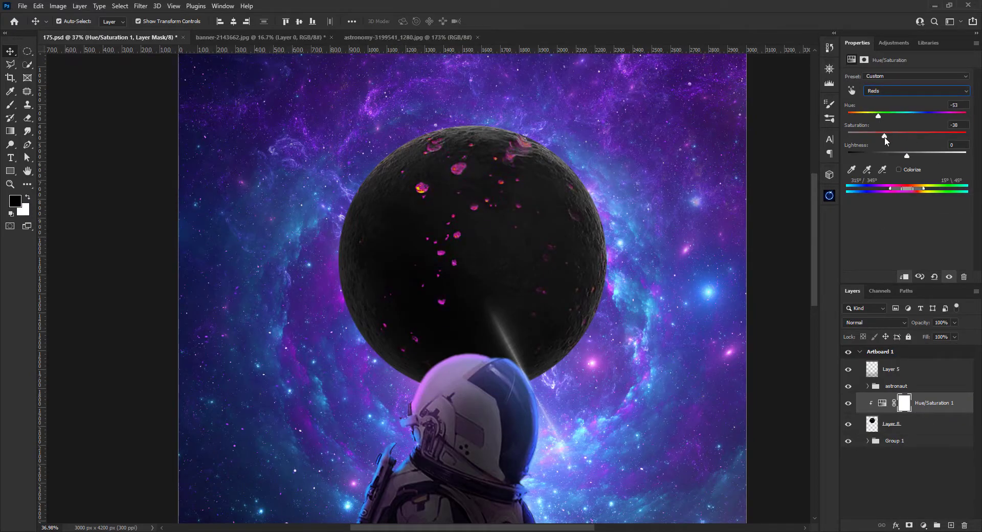
key(Down)
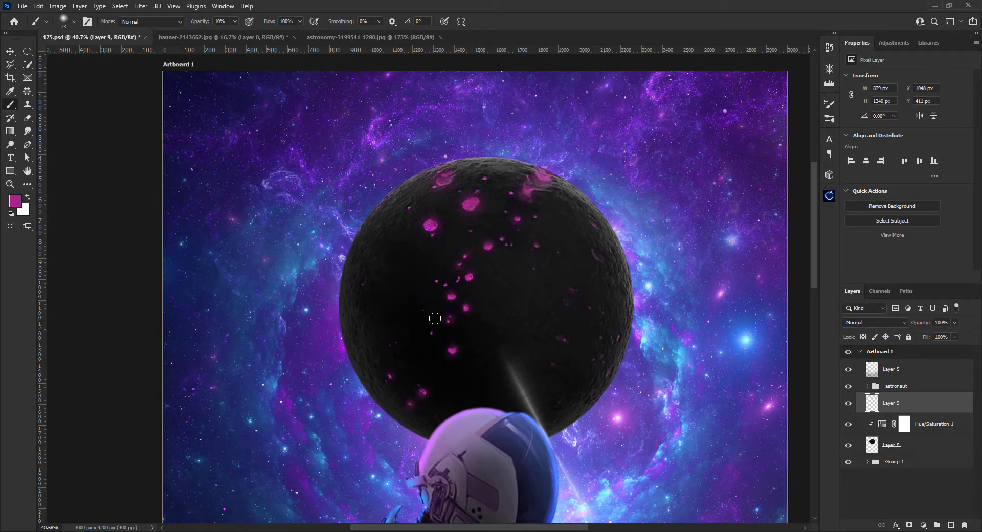
scroll(596, 223, up, 3)
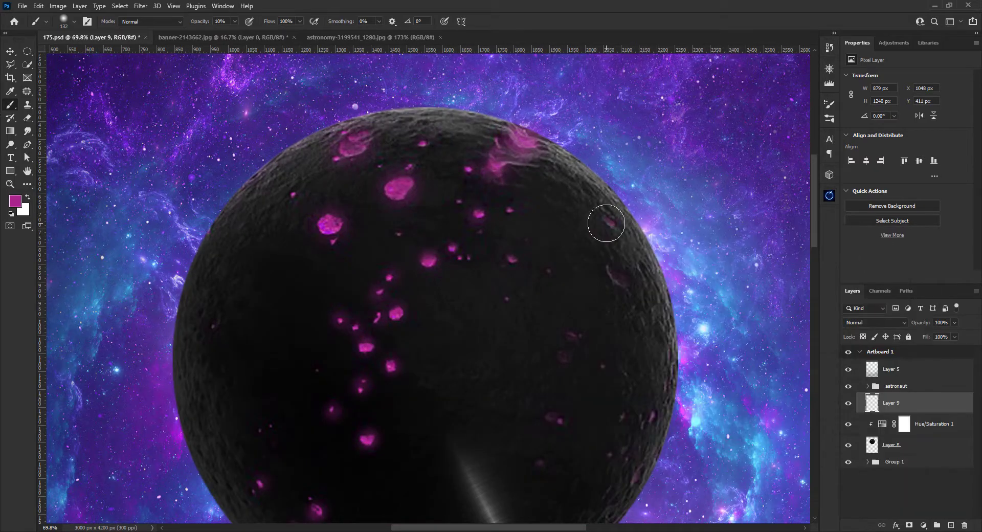
scroll(531, 396, down, 8)
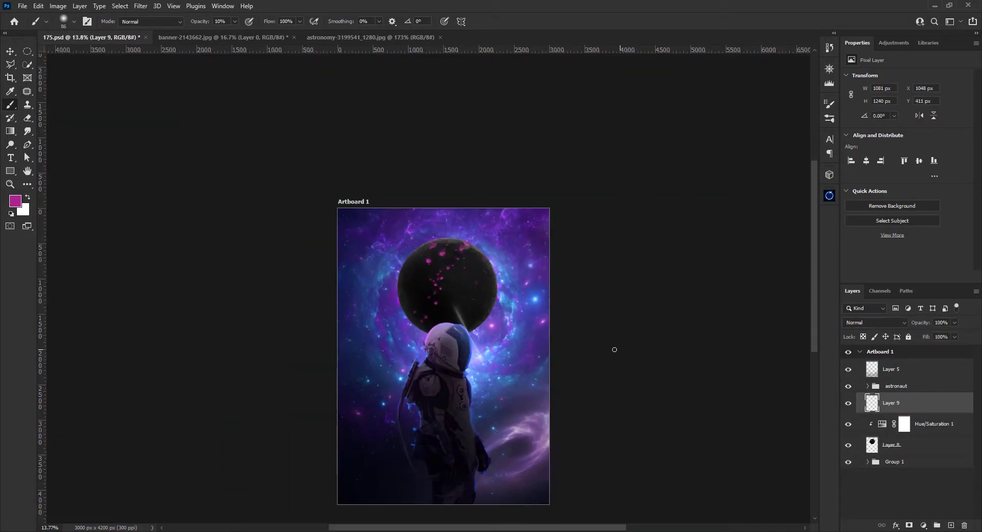
key(ctrl+plus)
double_click(931, 404)
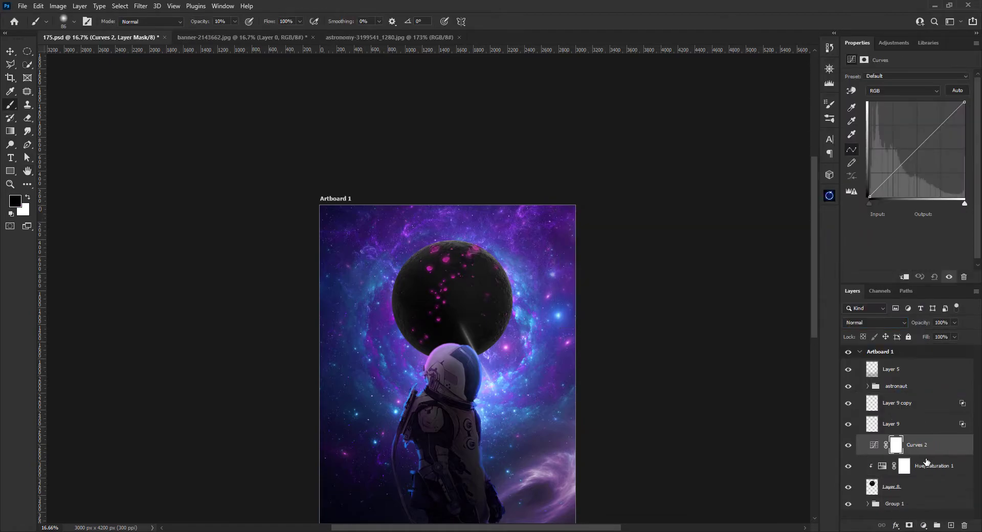
Clip a Levels adjustment to the planet with output levels 9 to 210
click(923, 525)
click(869, 388)
drag(865, 180, 869, 182)
drag(964, 180, 949, 180)
scroll(579, 363, down, 1)
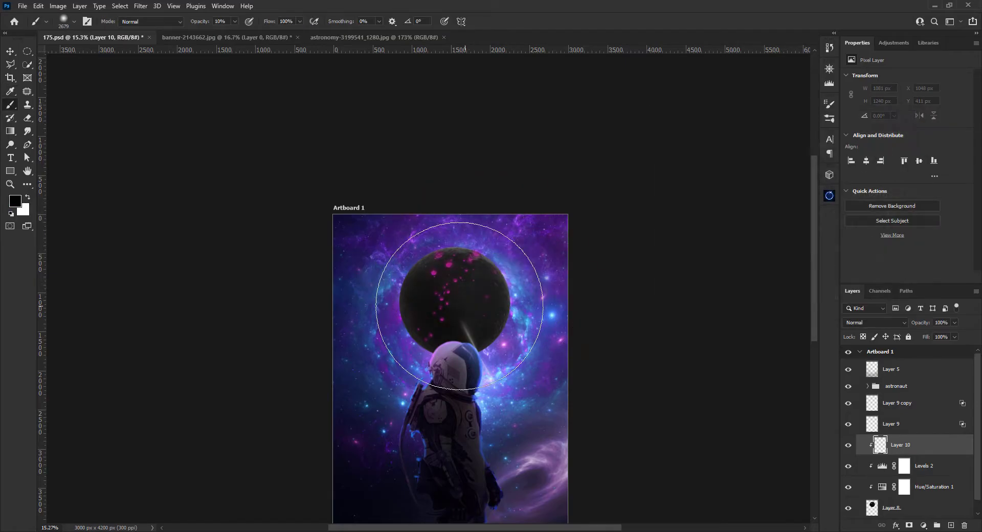
scroll(463, 308, down, 1)
Add a magenta Solid Color fill layer below Layer 8 above the planet
click(895, 525)
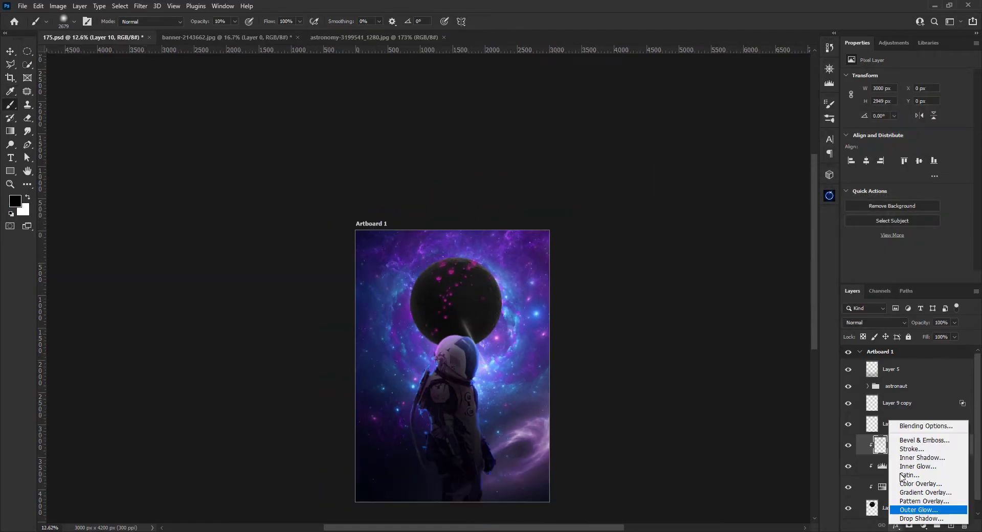
click(900, 358)
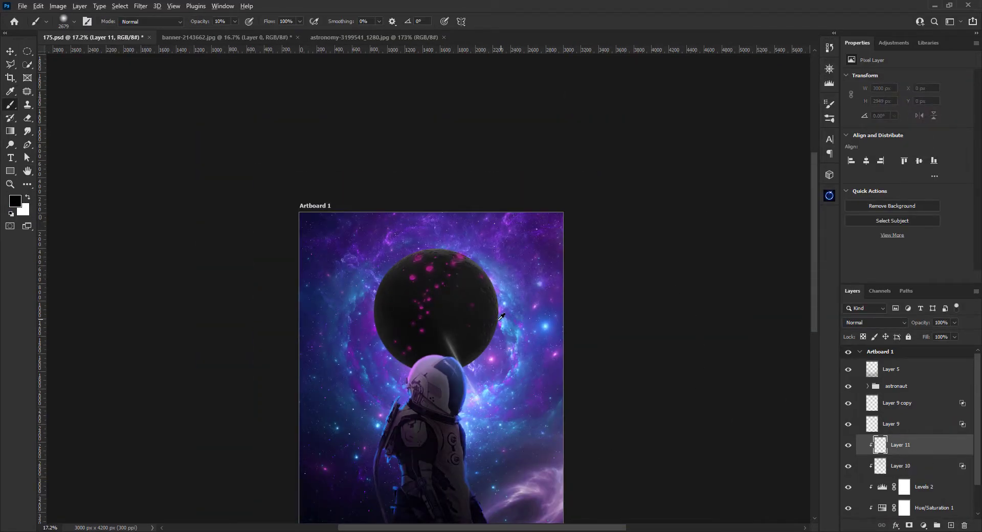
scroll(608, 335, up, 3)
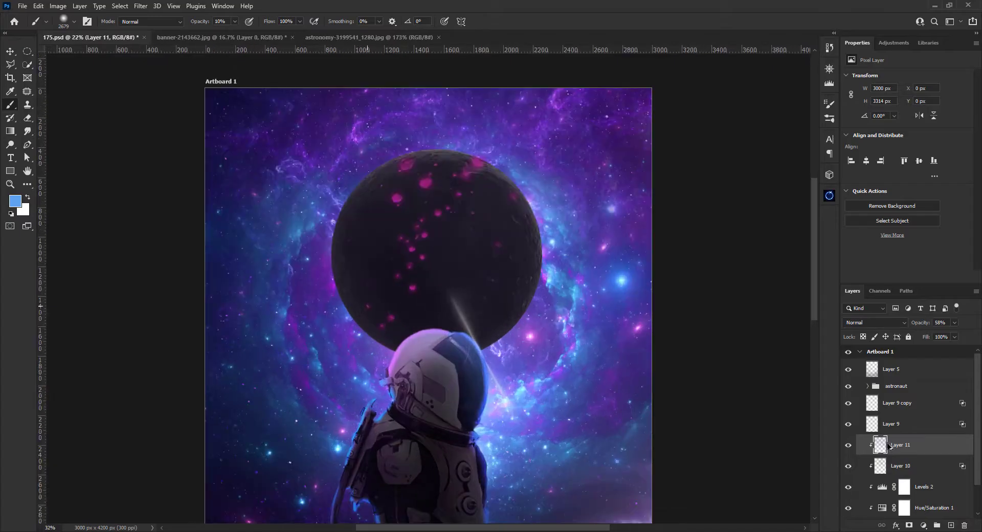
scroll(903, 461, down, 2)
click(902, 496)
click(923, 526)
click(792, 330)
click(723, 208)
click(883, 132)
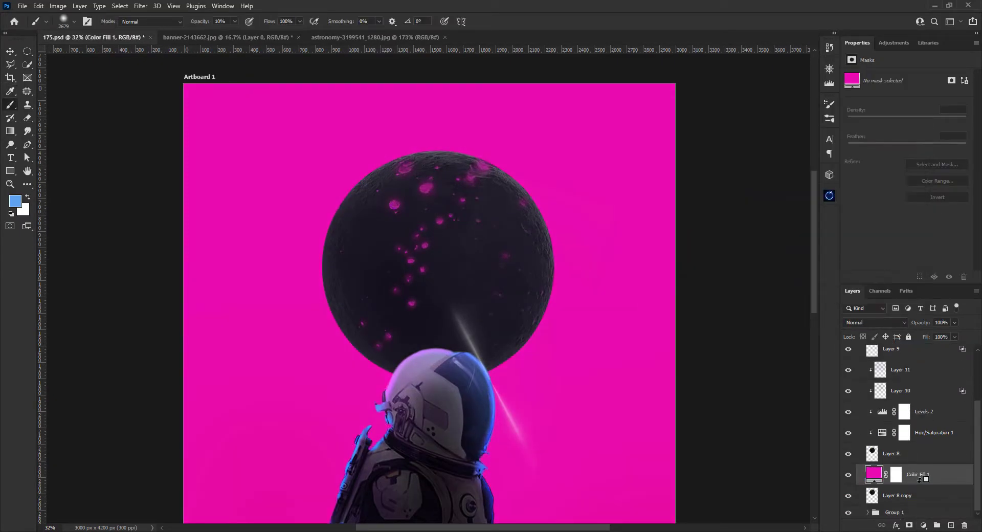
key(ctrl+bracketleft)
Gaussian-blur the layer, paint a cyan rim glow, and mask it with a feathered ellipse
click(140, 6)
click(169, 16)
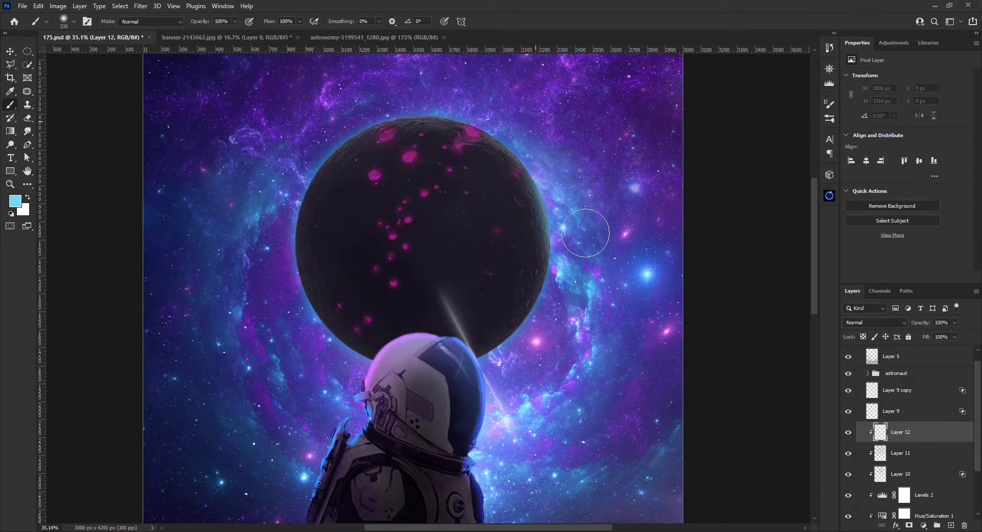
mouse_move(585, 233)
mouse_down()
mouse_move(544, 361)
mouse_move(667, 353)
mouse_up()
key(m)
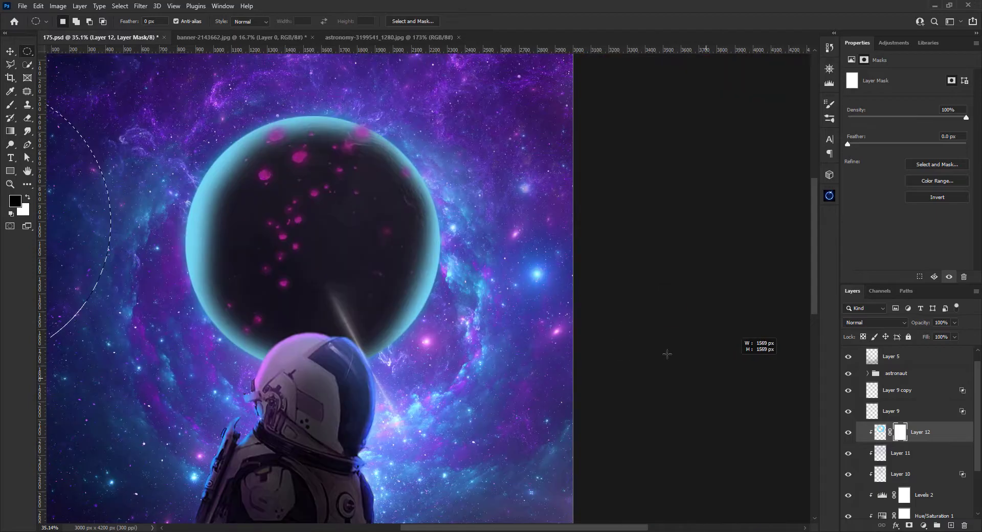
click(119, 5)
click(240, 201)
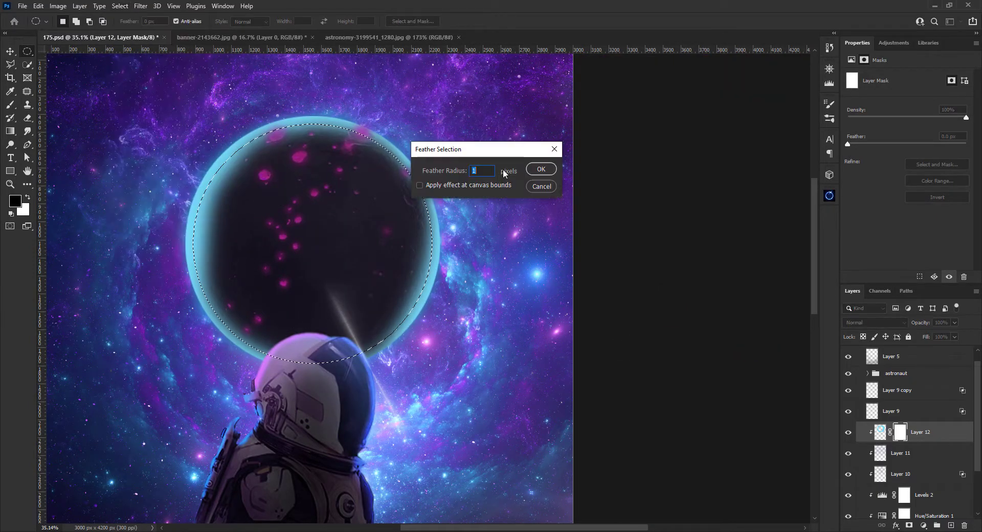
click(534, 170)
key(b)
key(ctrl+d)
key(ctrl+minus)
Set Layer 12 to Overlay and duplicate it to strengthen the cyan glow
click(879, 432)
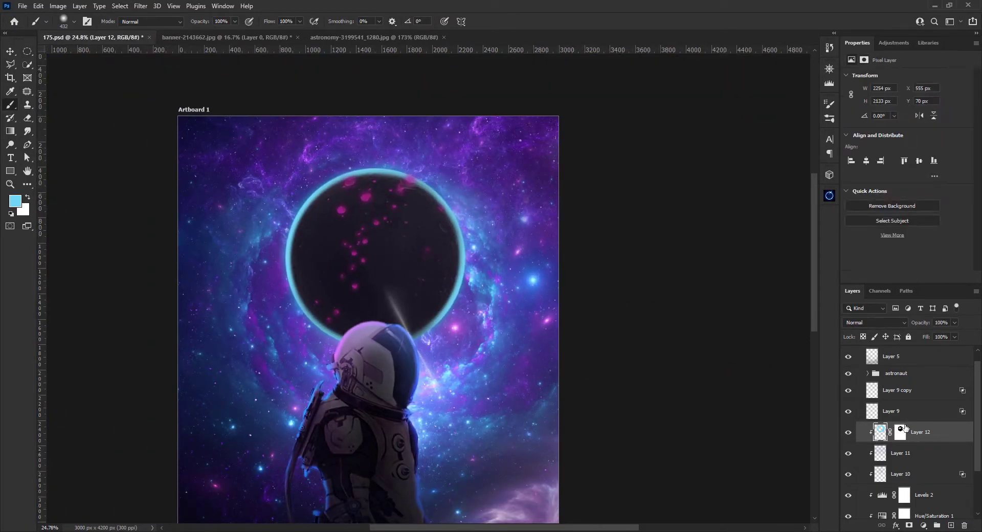
click(875, 322)
click(870, 400)
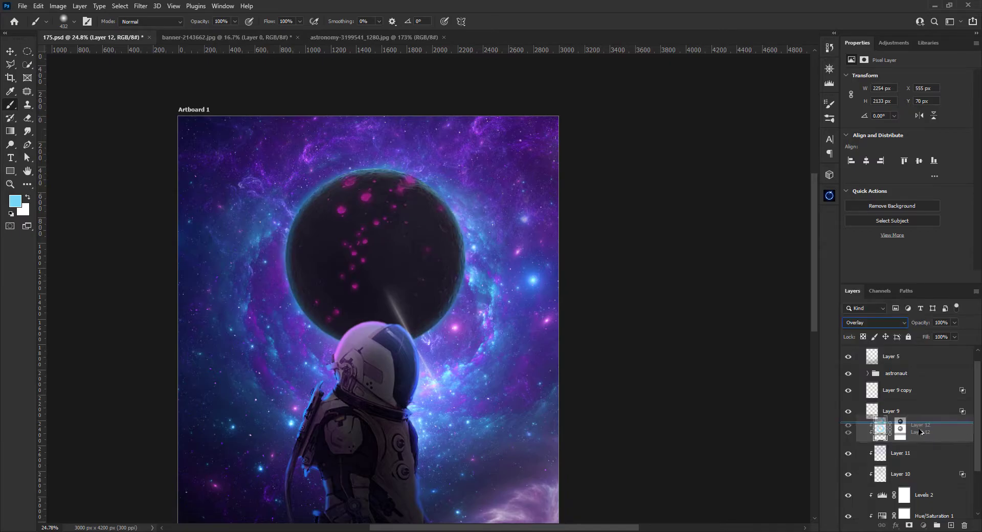
key(ctrl+j)
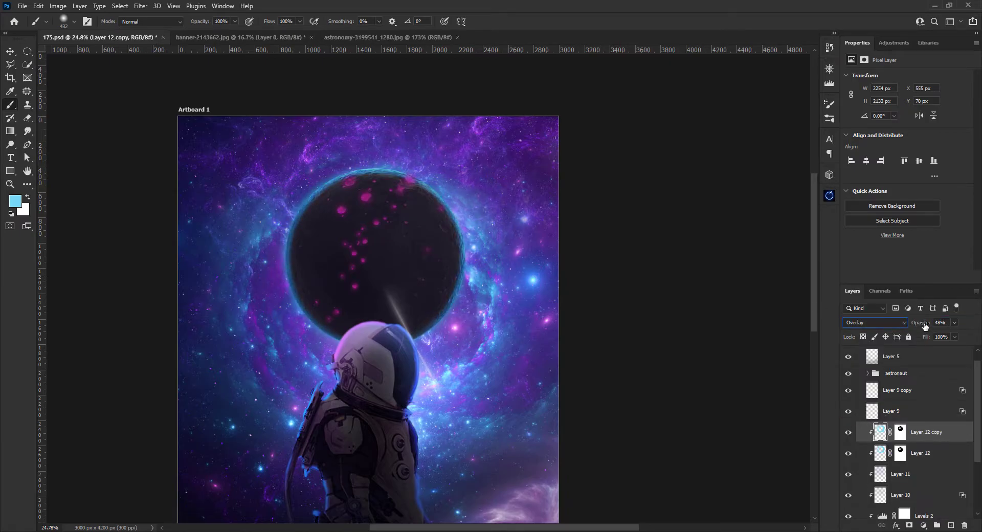
key(v)
scroll(361, 235, down, 2)
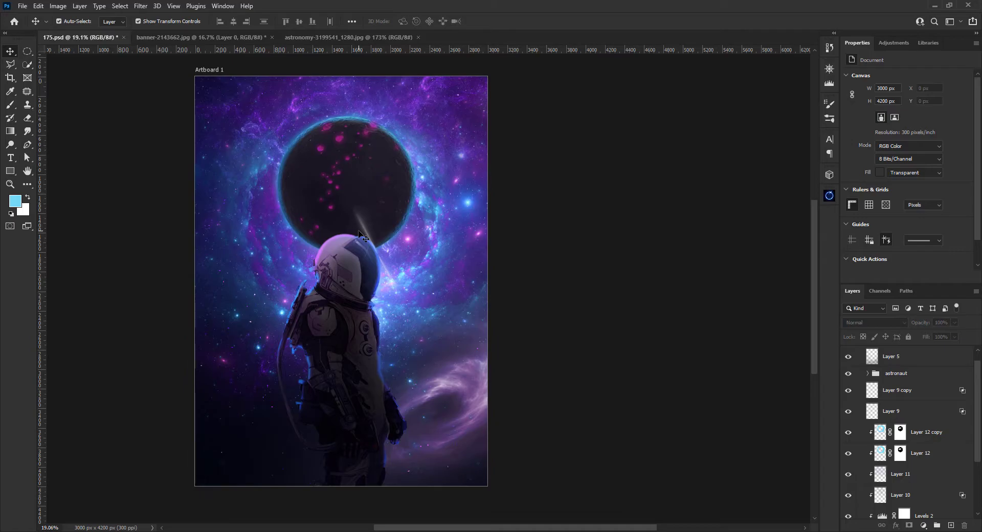
scroll(399, 230, up, 2)
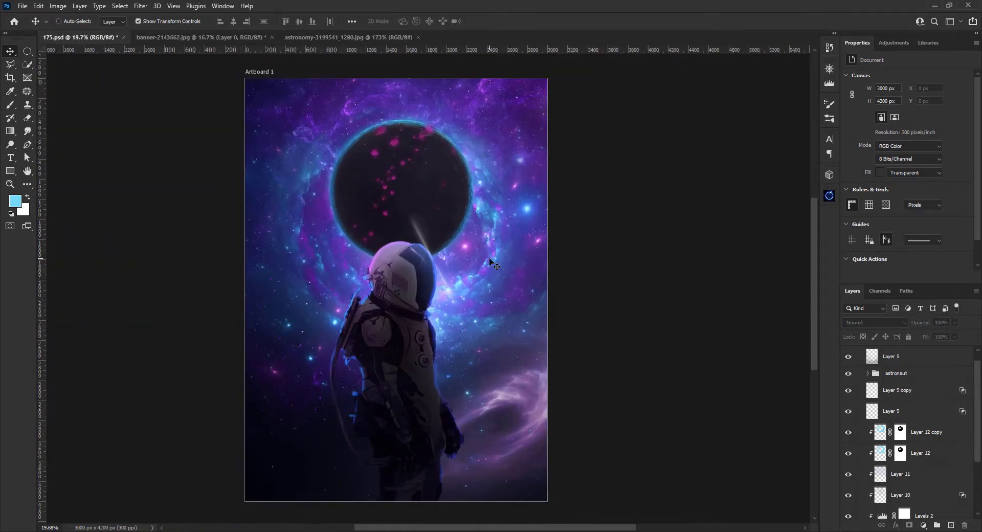
scroll(432, 223, down, 2)
scroll(432, 223, up, 1)
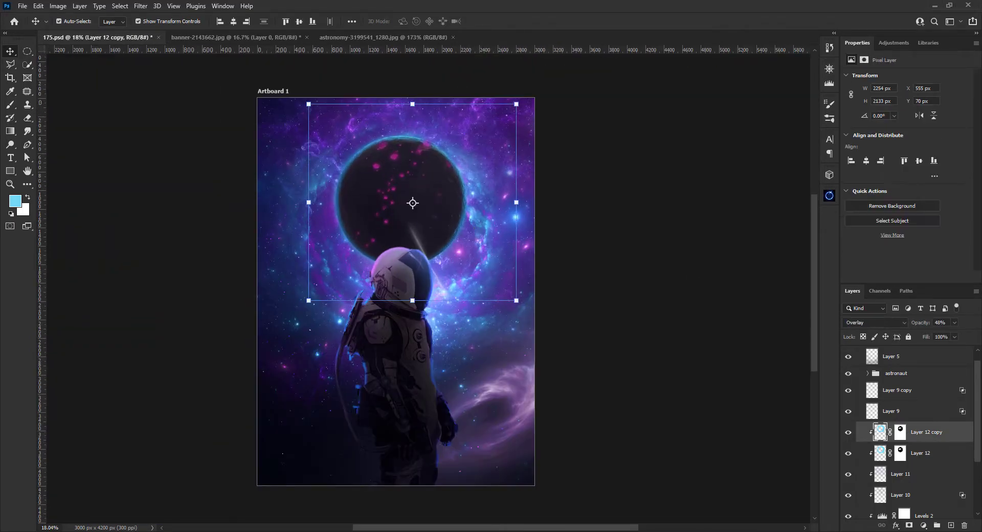
Set the placed pink-370134 layer to Overlay at 78%, clipped, with a layer mask
key(Return)
click(875, 322)
click(870, 402)
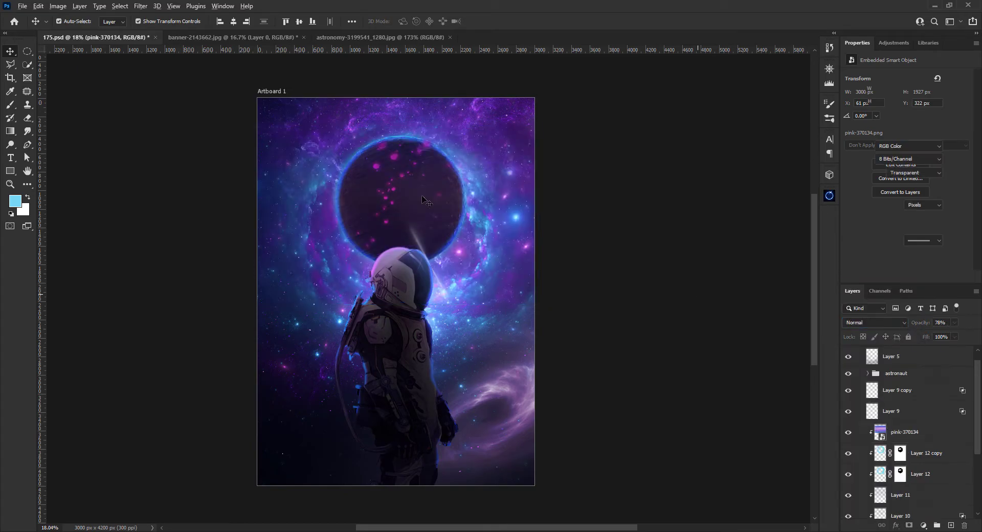
key(ctrl+alt+g)
click(909, 525)
key(b)
key(d)
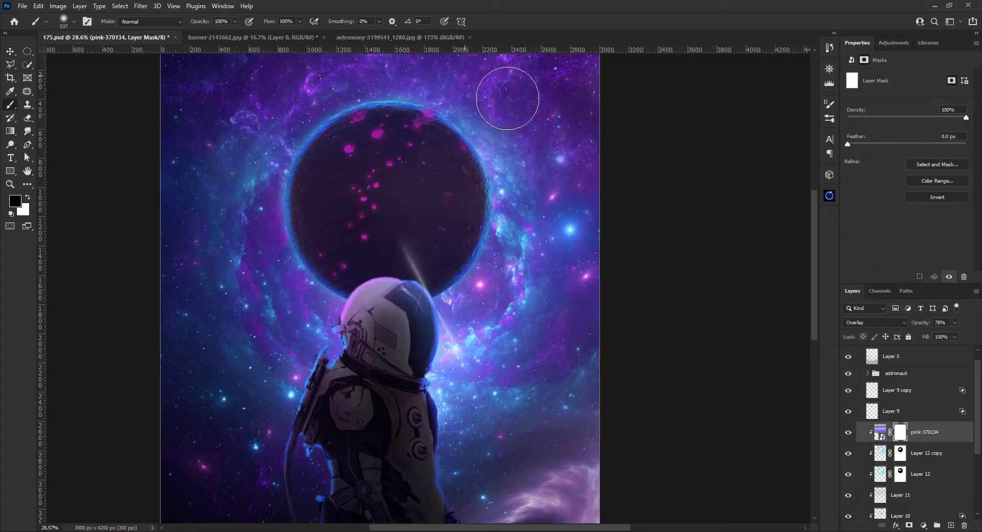
Give the pink layer Hue -41 and Saturation -60 via Hue/Saturation
key(ctrl+u)
drag(664, 188, 640, 186)
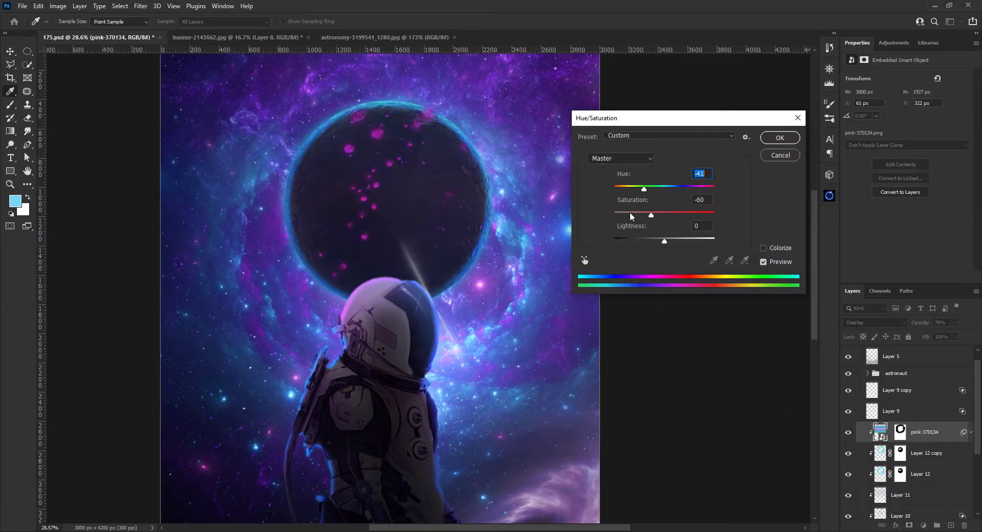
click(779, 138)
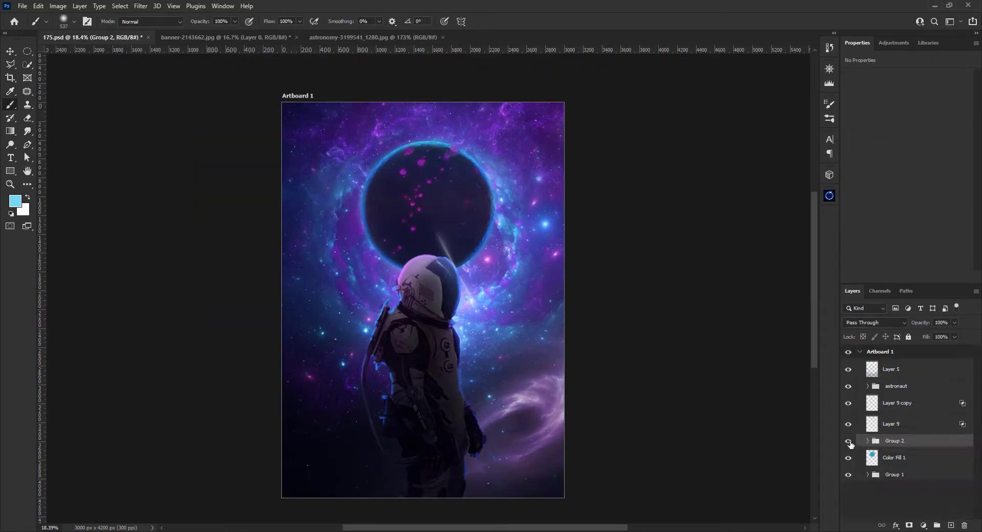
click(848, 399)
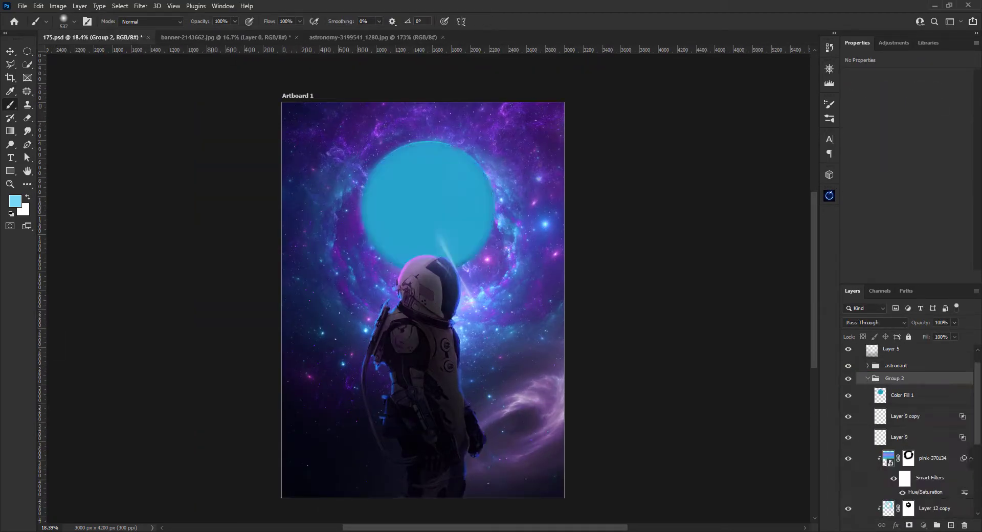
scroll(905, 435, down, 3)
click(903, 495)
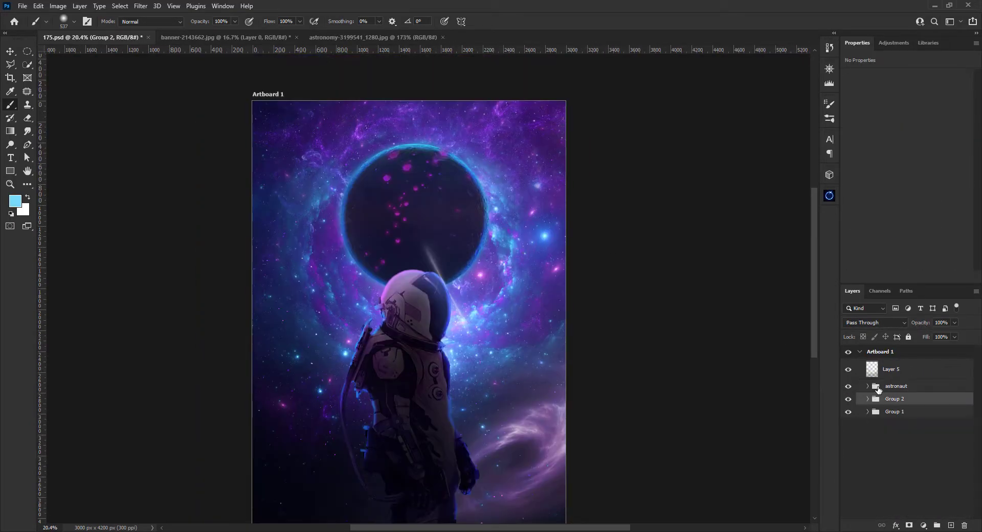
Add a new layer and set up a tilted elliptical brush in bright magenta
click(66, 20)
mouse_move(30, 73)
mouse_down()
mouse_move(40, 62)
mouse_move(72, 67)
mouse_up()
click(950, 525)
click(65, 21)
drag(430, 205, 409, 169)
click(15, 200)
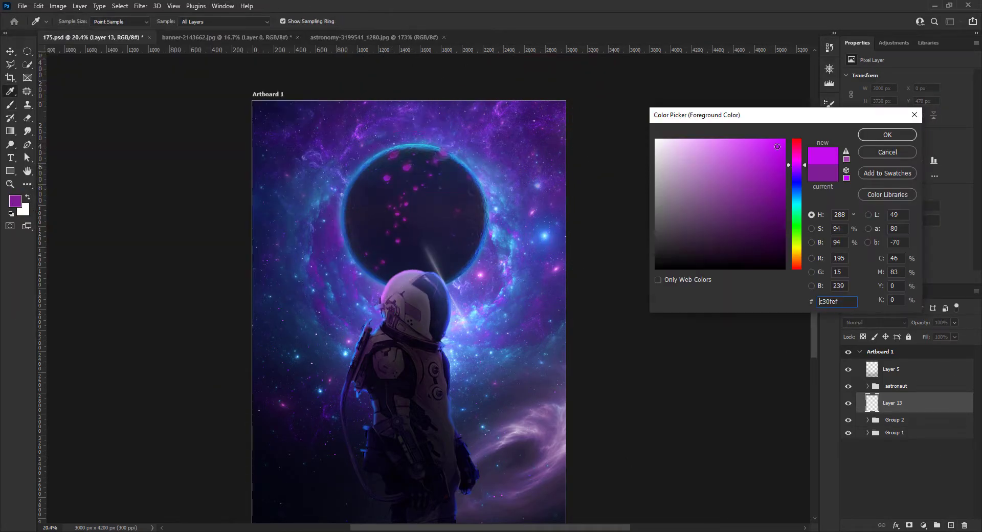
click(885, 138)
click(412, 217)
Undo the first ellipse and re-angle the brush tip to 55 degrees for the ring
scroll(412, 217, up, 3)
key(ctrl+t)
click(490, 21)
key(ctrl+z)
key(ctrl+z)
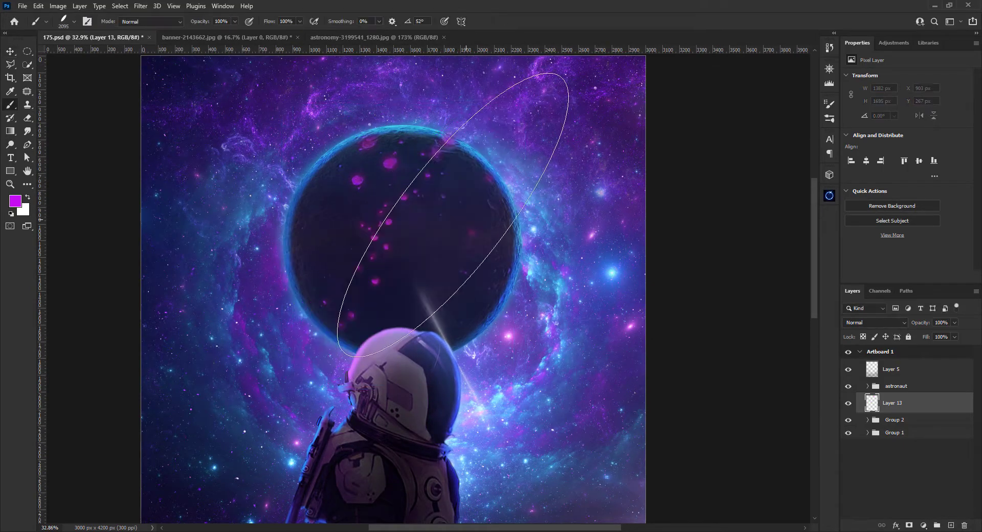
click(66, 20)
click(890, 369)
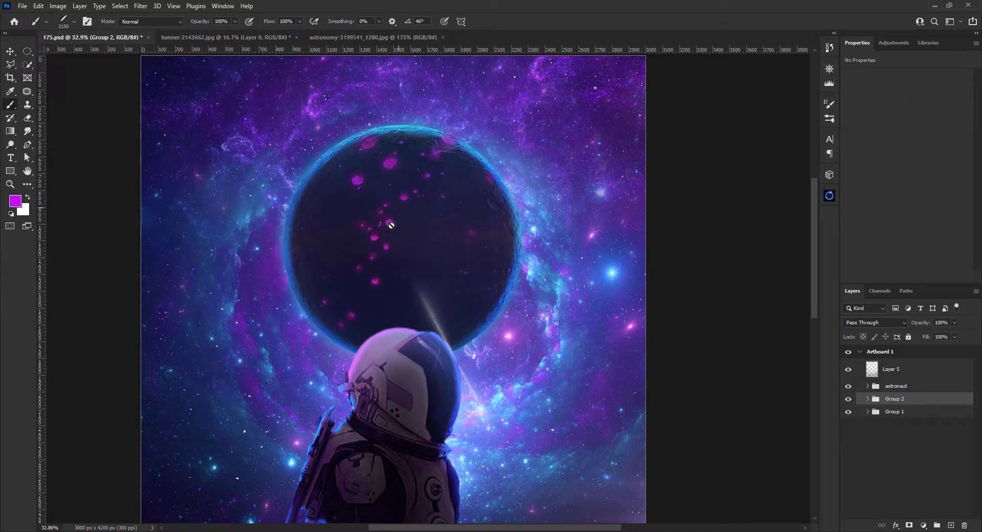
drag(890, 369, 890, 392)
click(66, 20)
drag(43, 49, 38, 42)
key(Return)
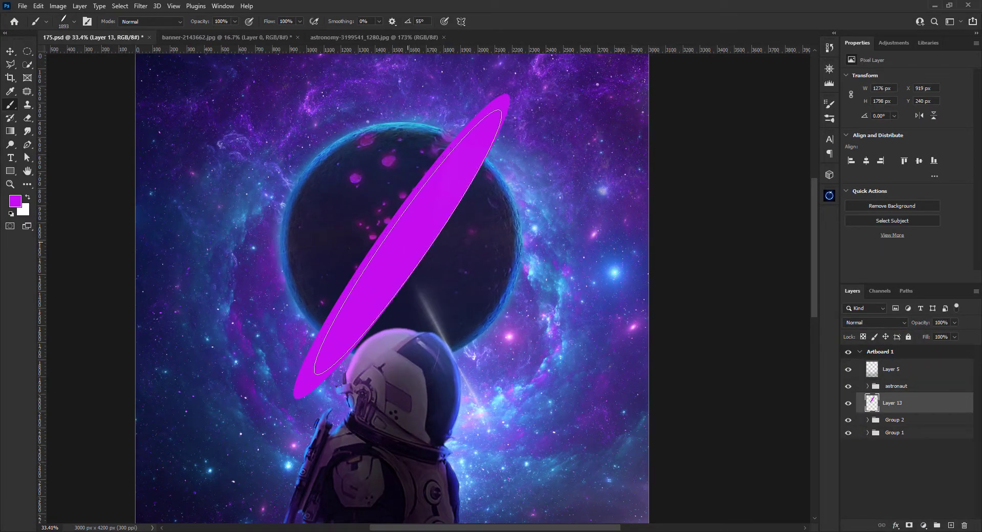
Mask the ring layer and paint out the ellipse's centre to leave a ring
click(908, 525)
click(405, 245)
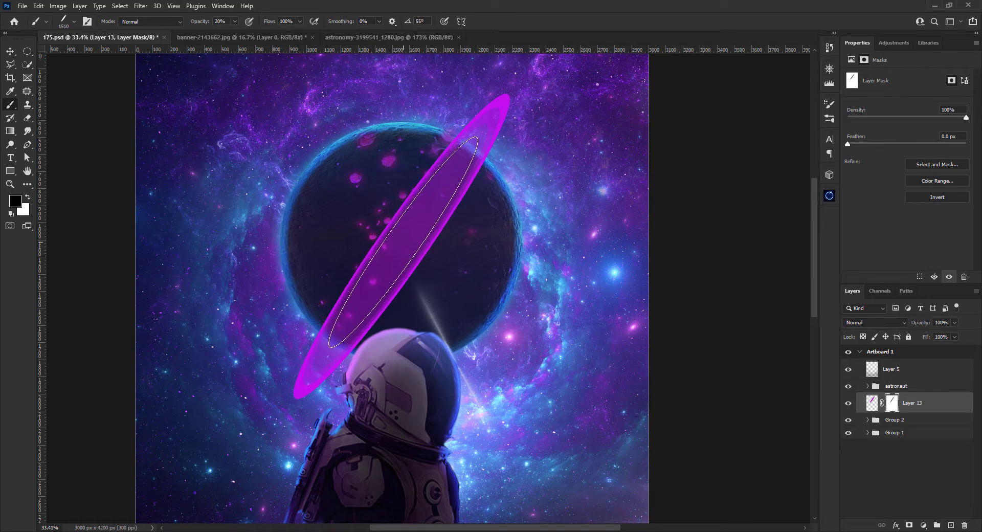
drag(403, 242, 402, 245)
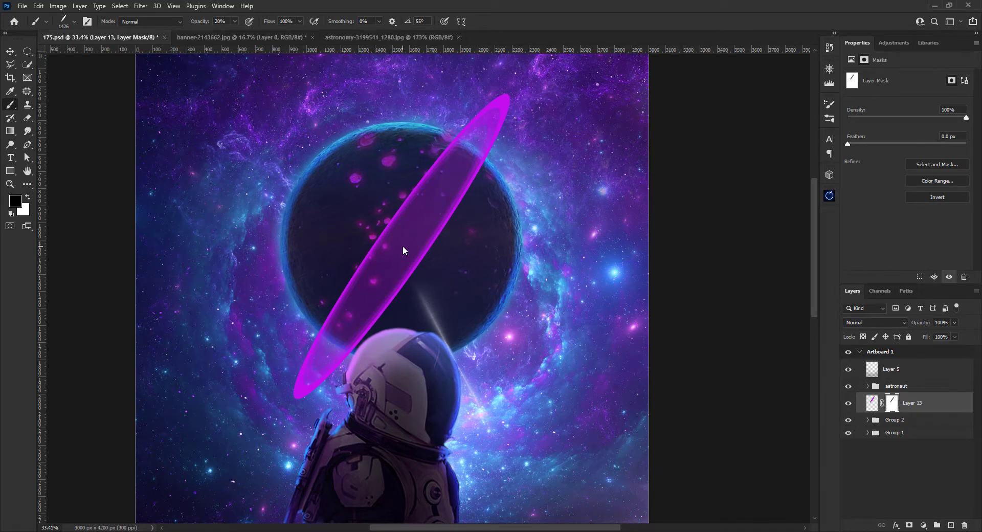
click(404, 250)
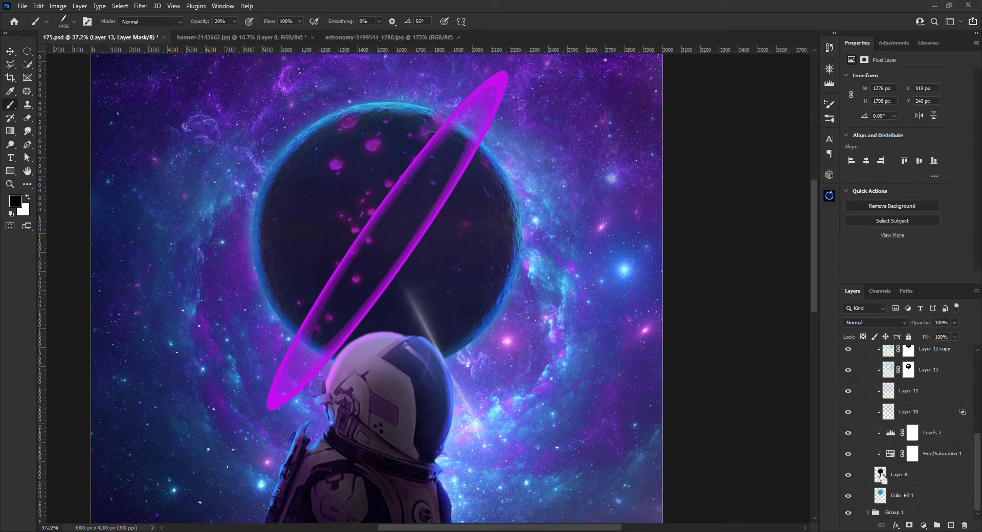
click(74, 21)
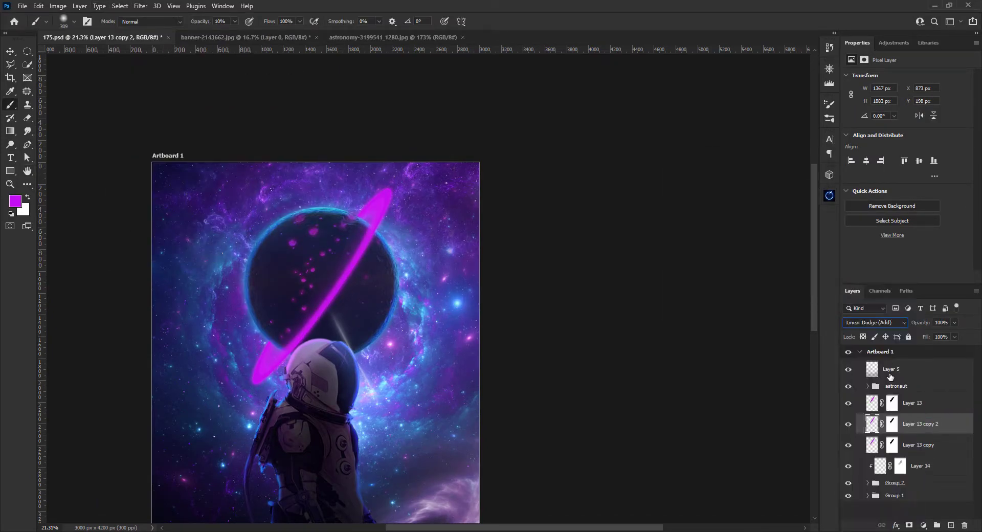
Shift the ring copy's hue, drain its saturation, and group the ring layers as 'planet ring'
mouse_move(726, 240)
mouse_down()
mouse_move(759, 241)
mouse_move(733, 241)
mouse_move(707, 261)
mouse_up()
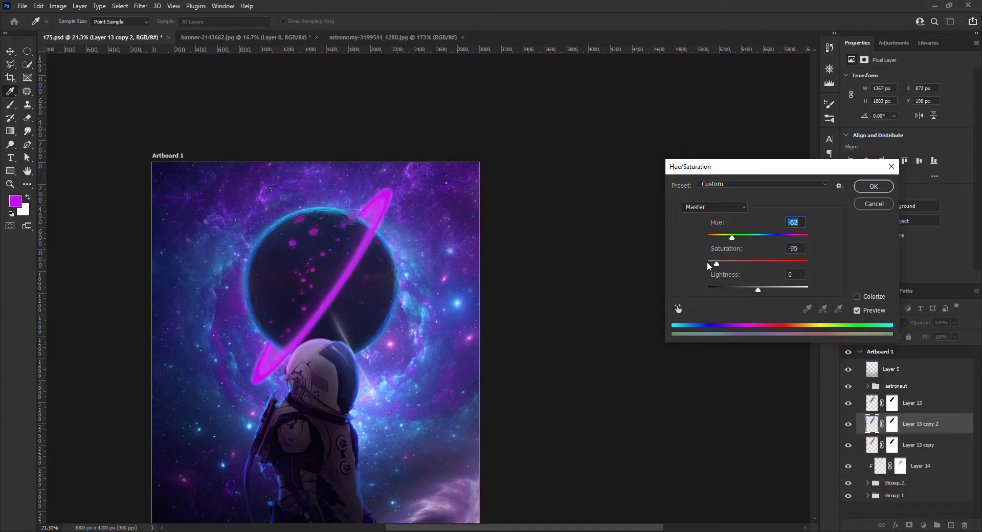
drag(758, 289, 747, 288)
key(Return)
key(ctrl+g)
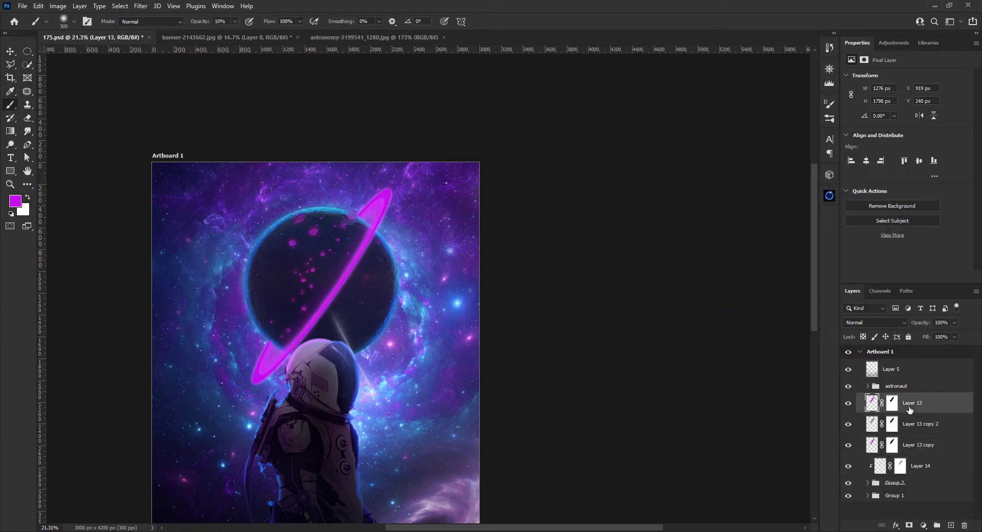
text(bing)
key(Return)
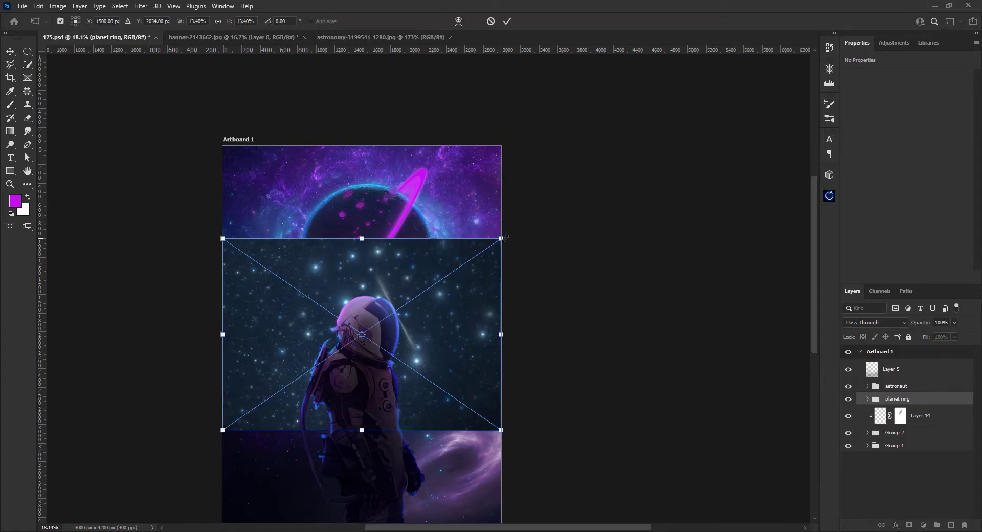
Distort the fractal-1280107 image across the scene and blend it in Screen mode
drag(502, 237, 417, 168)
drag(222, 237, 329, 219)
drag(416, 169, 461, 166)
key(Return)
click(875, 322)
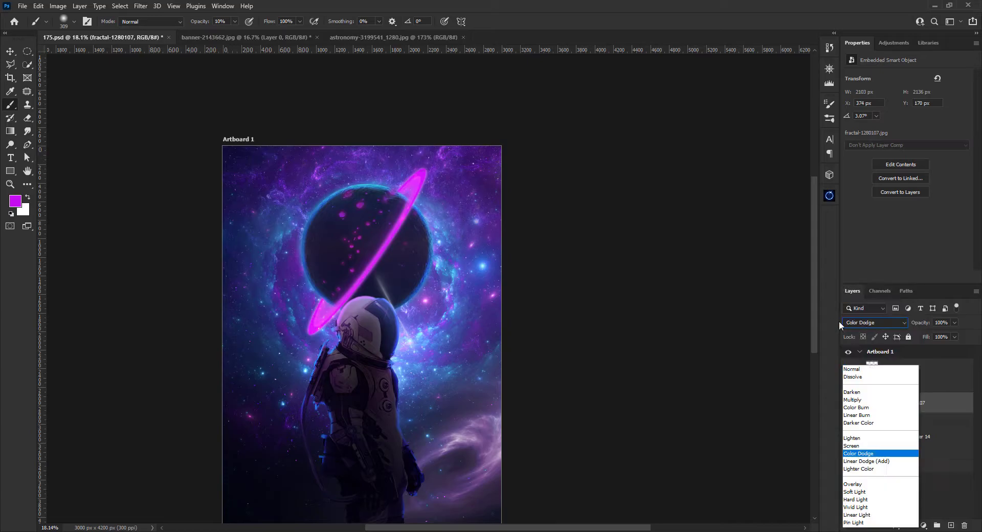
click(868, 361)
Raise the fractal's Levels black point to 50 and rotate it about 8.27°
key(ctrl+l)
drag(532, 210, 557, 212)
click(702, 115)
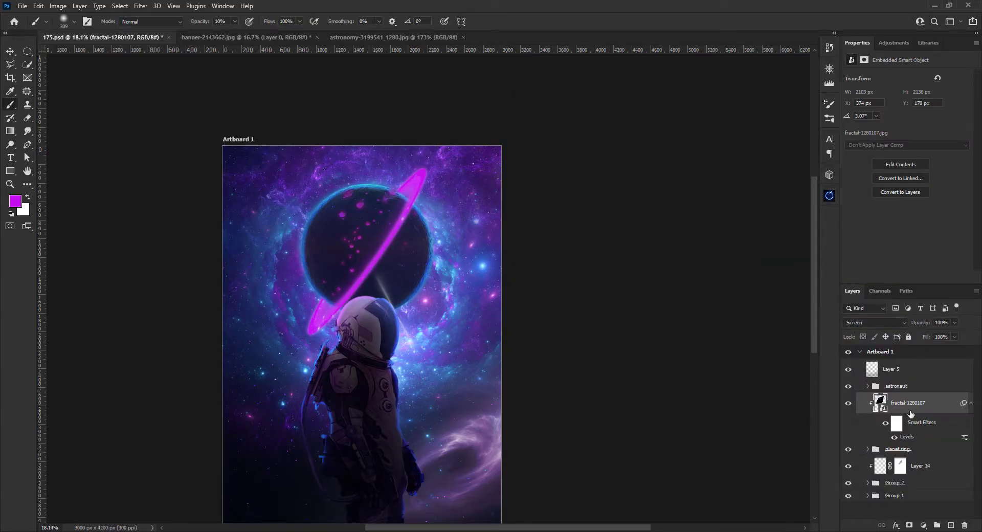
key(ctrl+t)
drag(428, 230, 432, 149)
key(Return)
scroll(612, 343, up, 3)
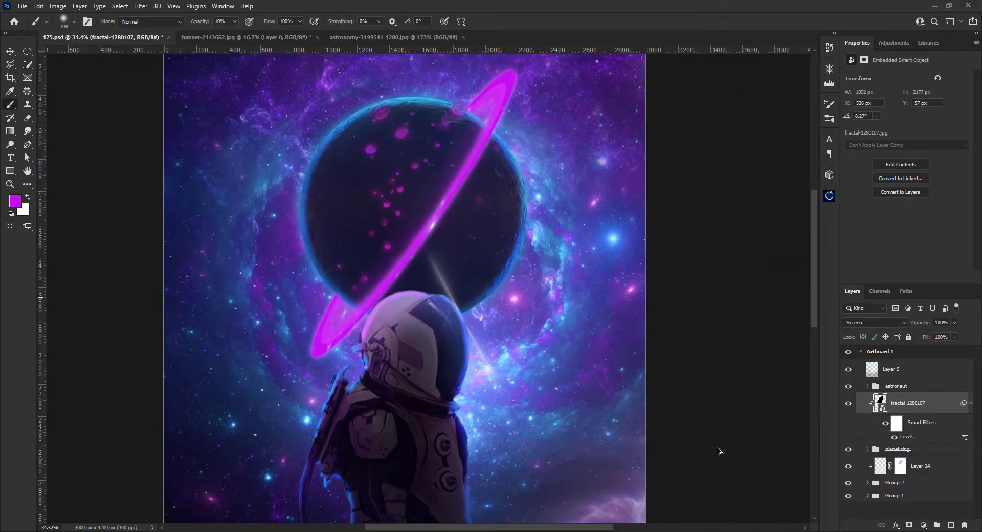
scroll(516, 226, down, 3)
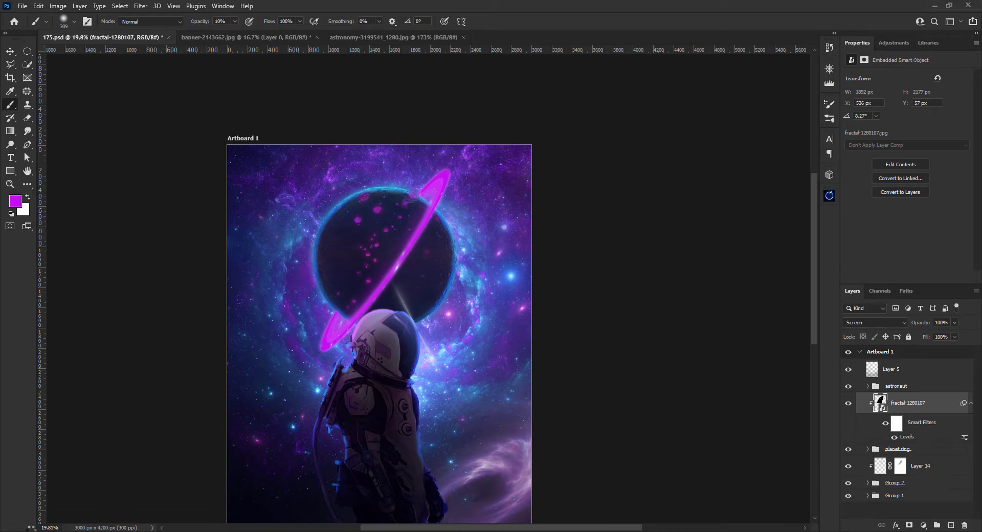
key(Return)
Apply Levels to the aurora and warp its top-right corner over the planet
key(shift+alt+s)
key(ctrl+l)
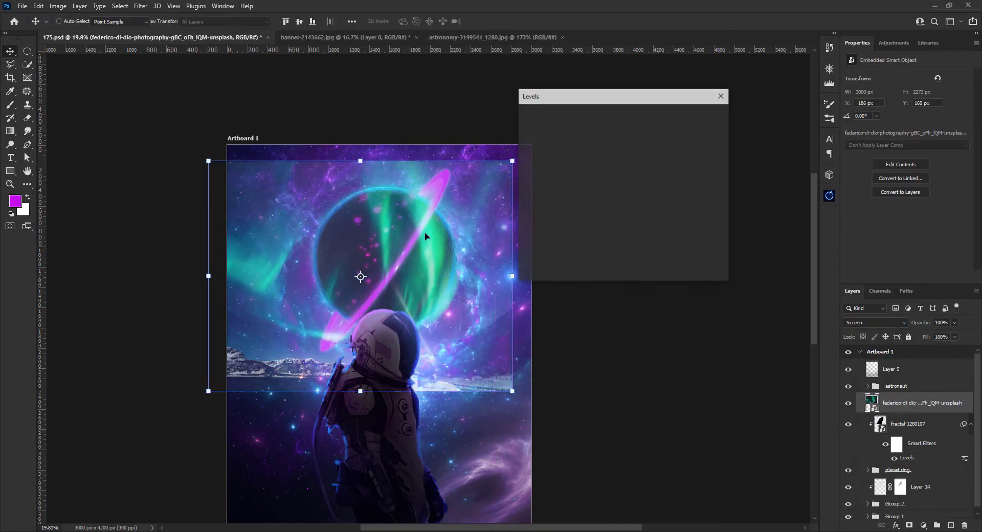
key(Return)
key(ctrl+t)
click(458, 21)
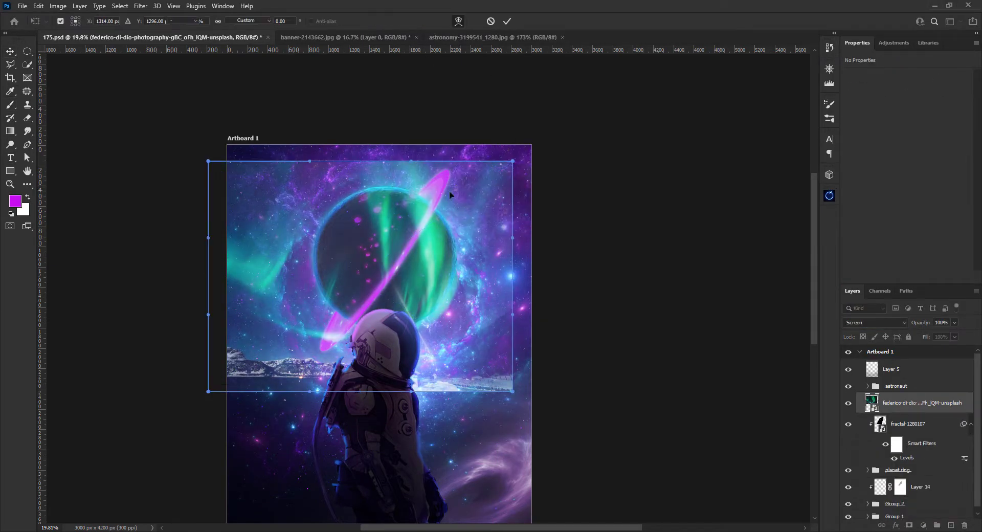
mouse_move(449, 192)
mouse_down()
mouse_move(471, 158)
mouse_move(379, 238)
mouse_up()
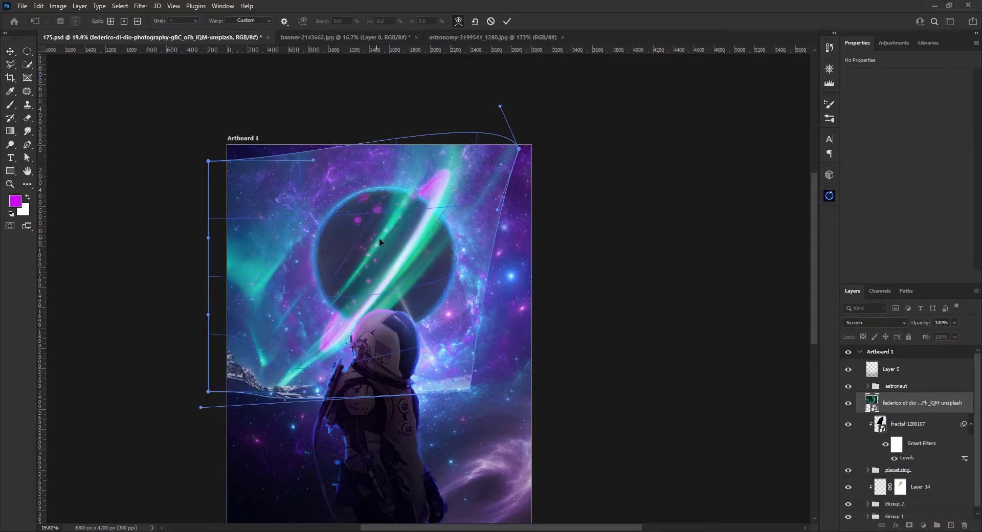
key(Return)
Mask the aurora with a black brush and colorize it magenta with Hue/Saturation
key(b)
key(d)
key(x)
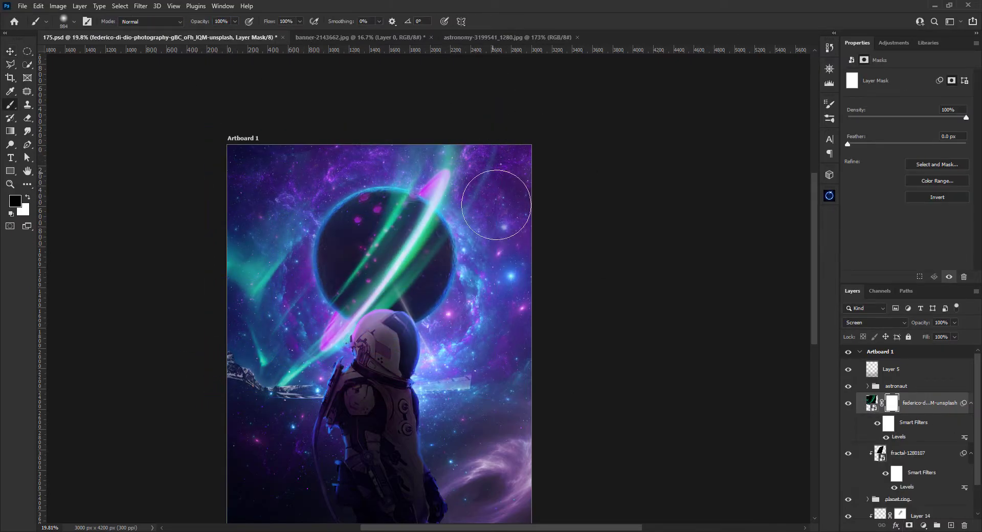
scroll(357, 207, up, 2)
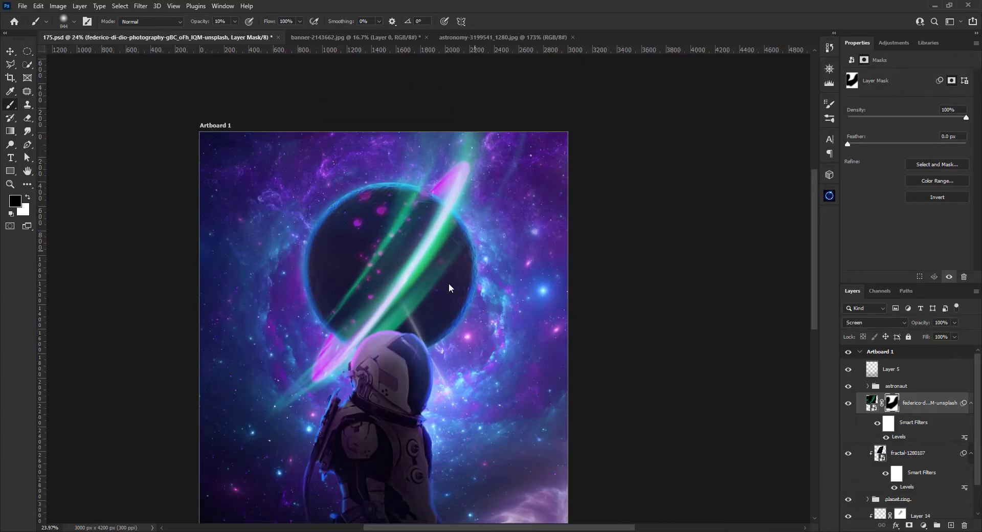
key(ctrl+2)
key(ctrl+alt+u)
drag(692, 192, 667, 240)
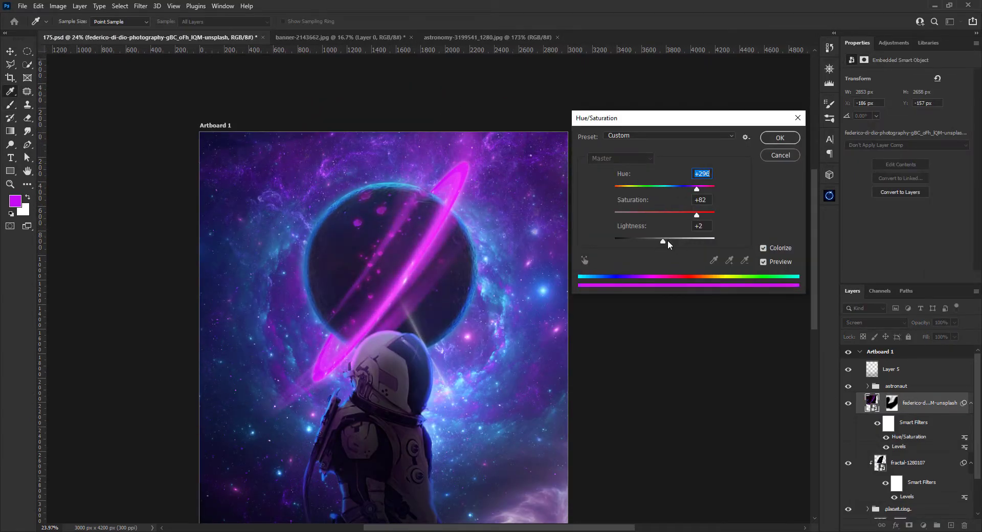
click(780, 138)
Duplicate the tinted aurora and set the copy to Linear Dodge (Add) at 41%
key(ctrl+j)
click(874, 322)
click(869, 373)
drag(921, 322, 503, 299)
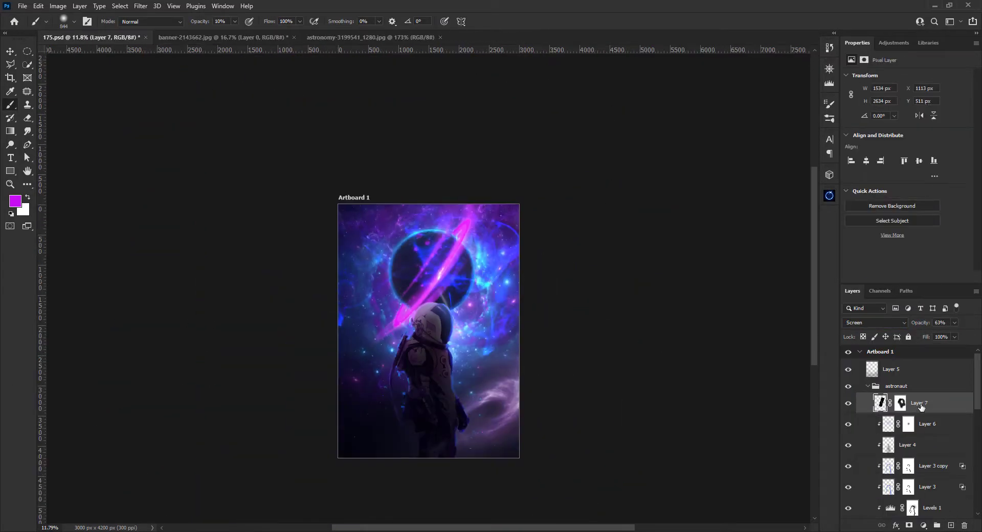
Commit the placed image and apply a 51°, 1786 px Motion Blur
key(Return)
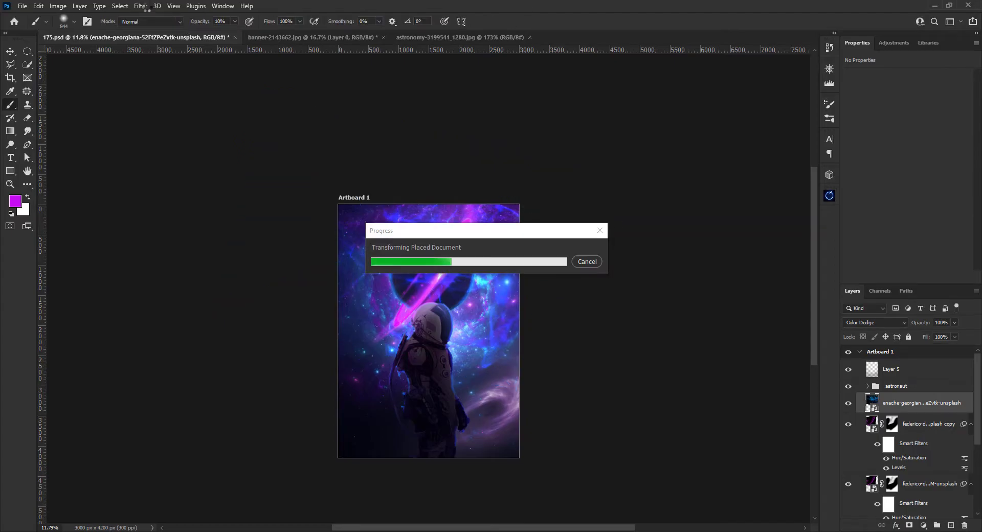
click(142, 6)
click(287, 213)
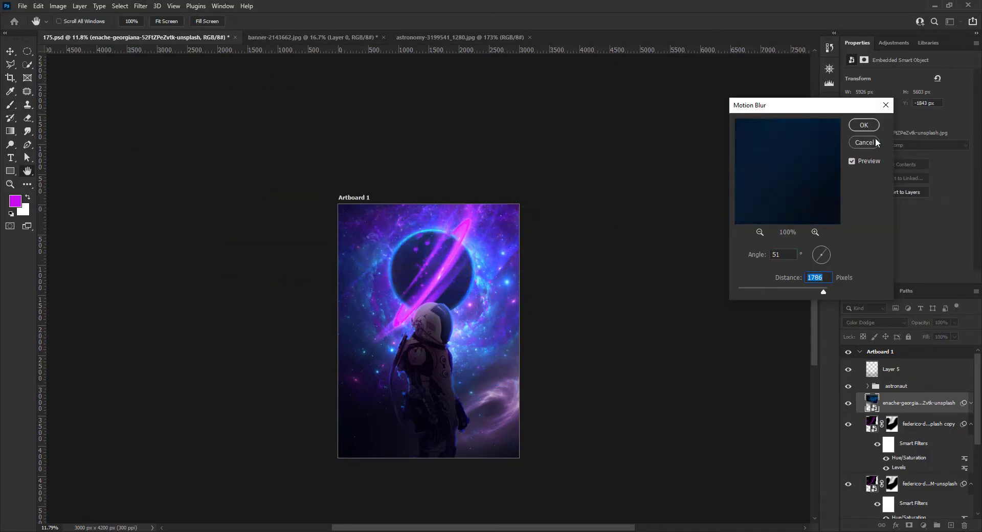
click(864, 125)
scroll(474, 269, up, 3)
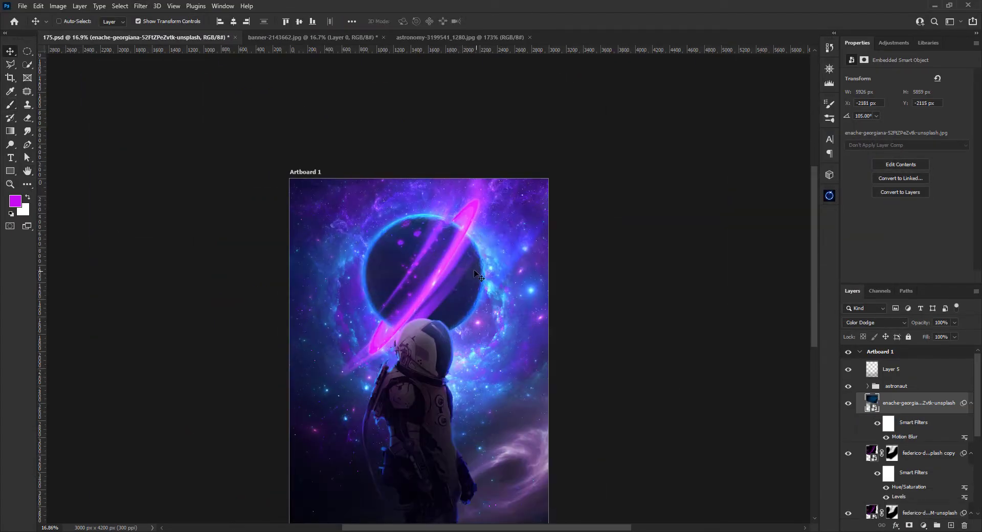
Shift the blurred layer's hue to -21 with Hue/Saturation
key(ctrl+u)
drag(664, 189, 653, 188)
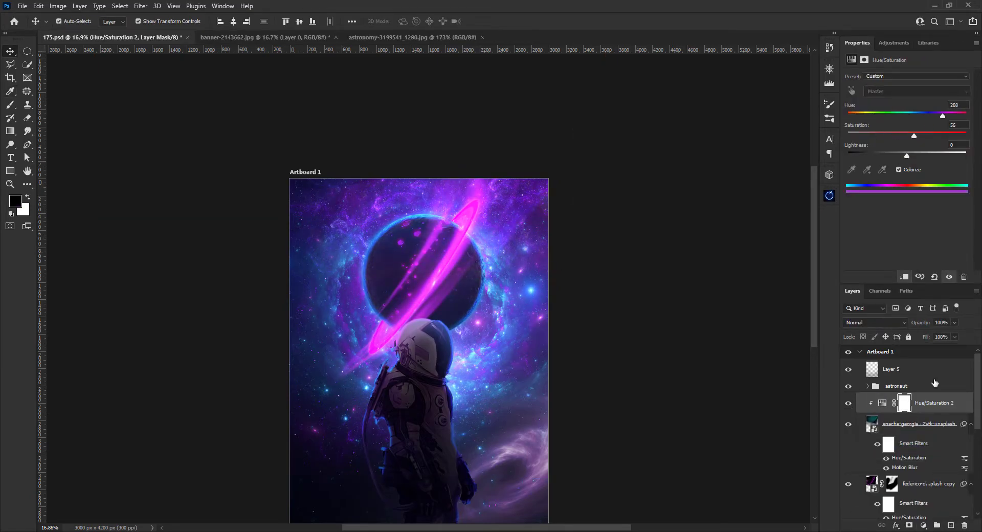
key(b)
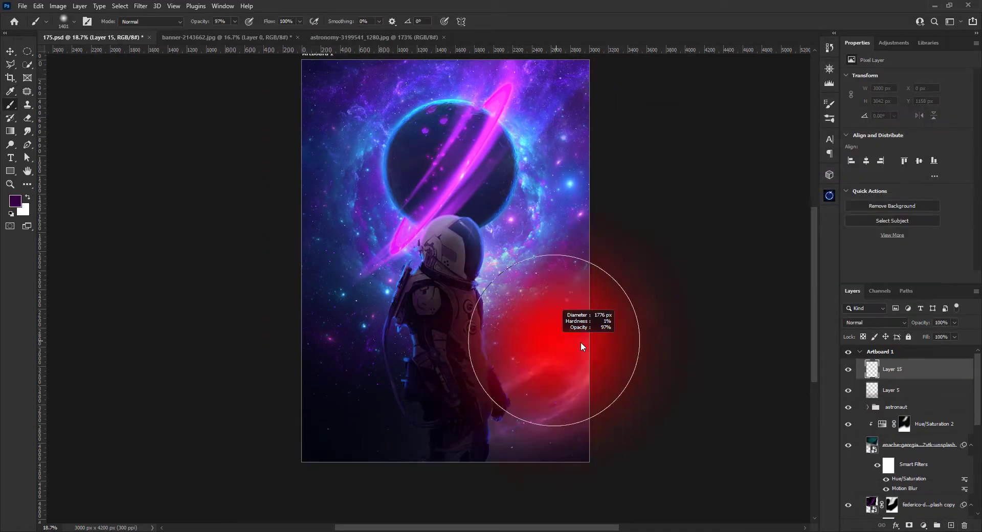
Switch Layer 15 to a brightening blend mode
click(904, 322)
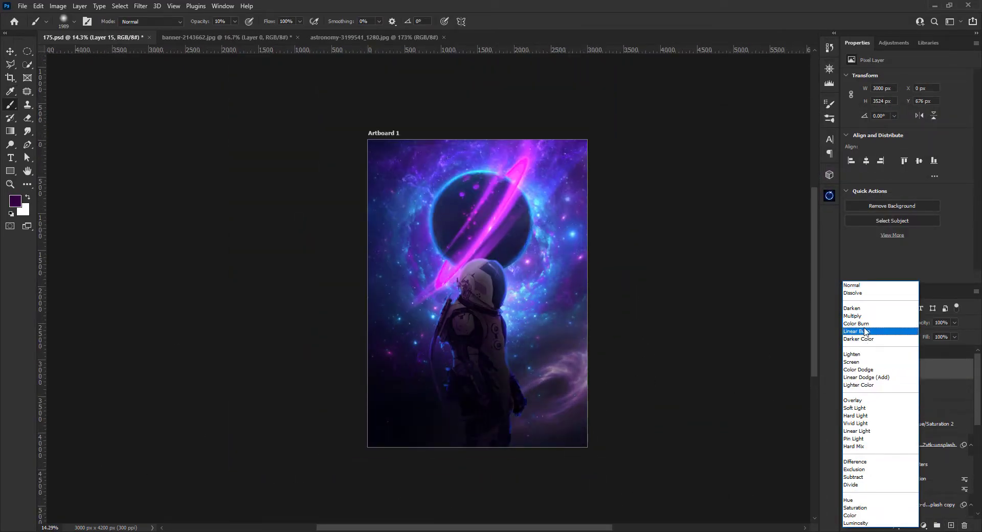
click(906, 321)
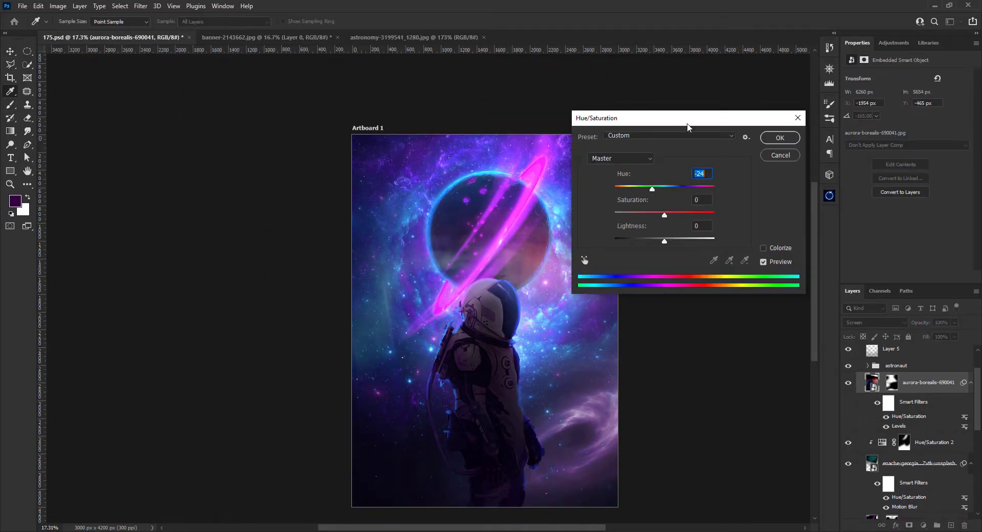
Set the aurora hue to 257, blur Color Fill 2 at 5.2 px, and duplicate it
drag(782, 192, 775, 194)
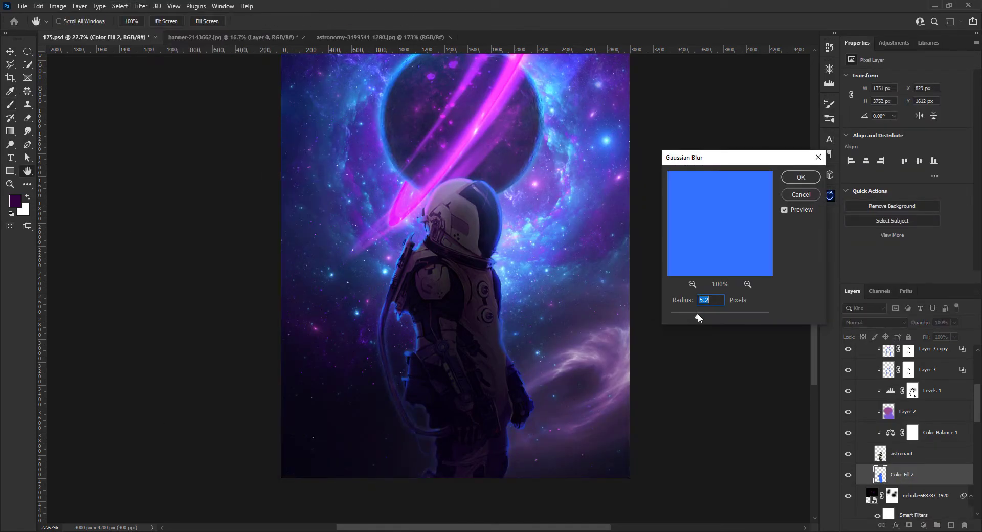
click(808, 179)
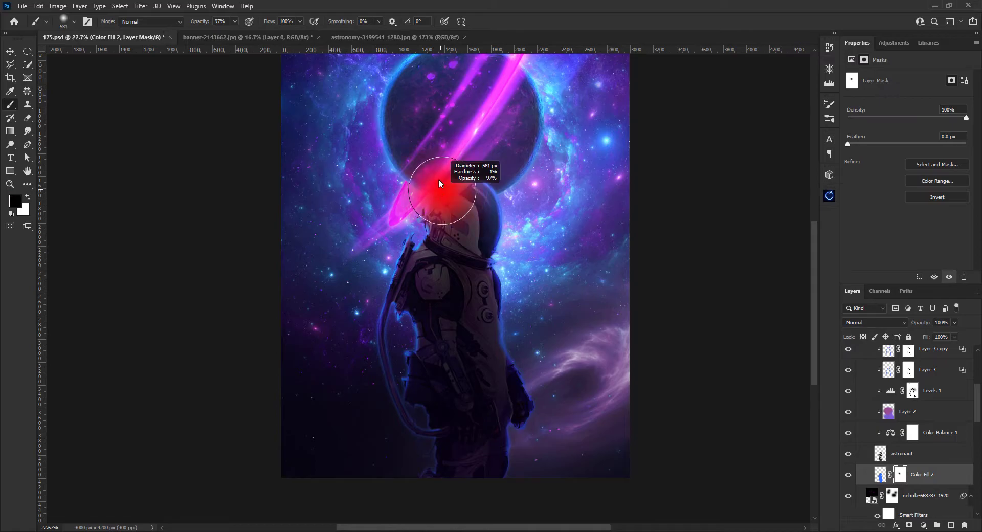
key(ctrl+j)
Invert the Color Fill 2 copy's mask and recolour the copy pink
key(ctrl+i)
key(ctrl+u)
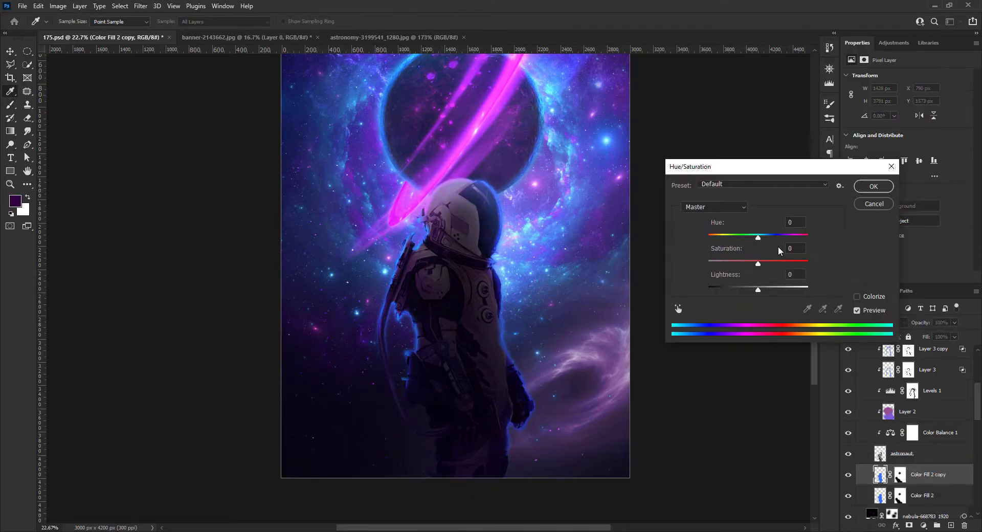
drag(778, 246, 781, 262)
click(873, 187)
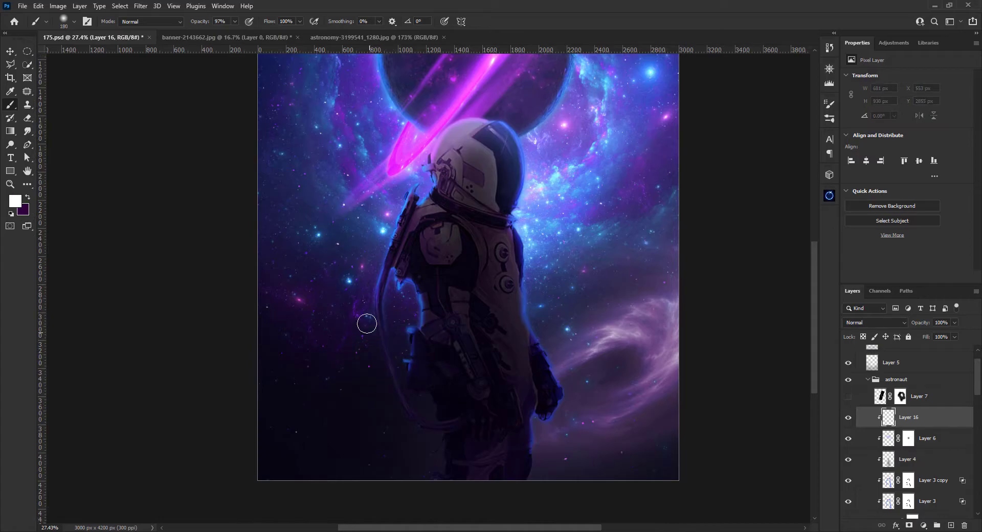
Paint a bright white curved stroke down along the astronaut's back
drag(391, 276, 417, 421)
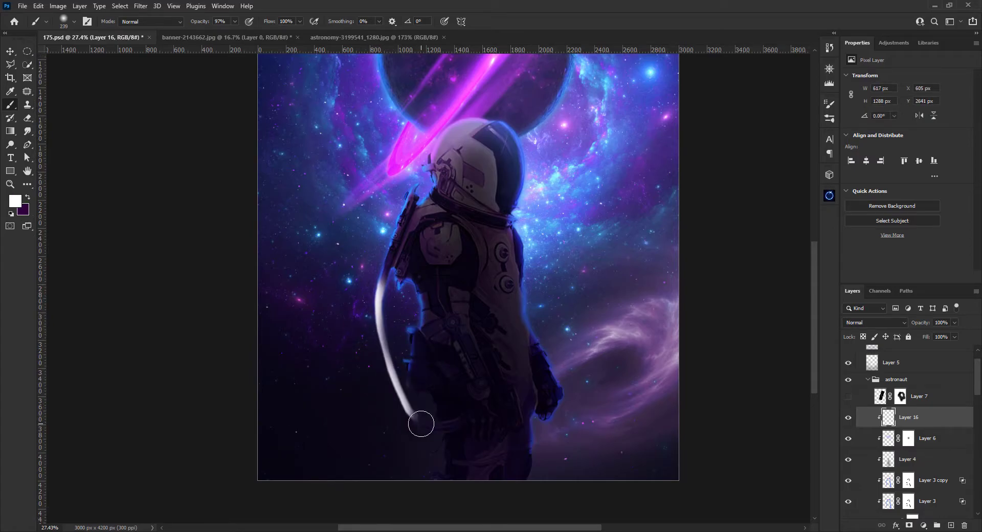
scroll(417, 421, up, 2)
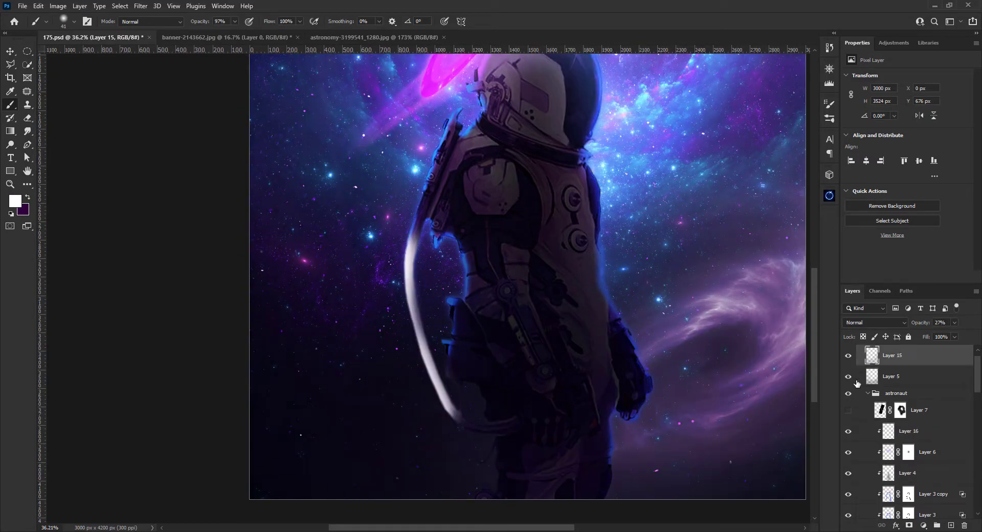
drag(488, 430, 412, 257)
scroll(479, 426, down, 5)
Add Layer 17 with a layer mask and set the brush opacity to 35%
click(951, 525)
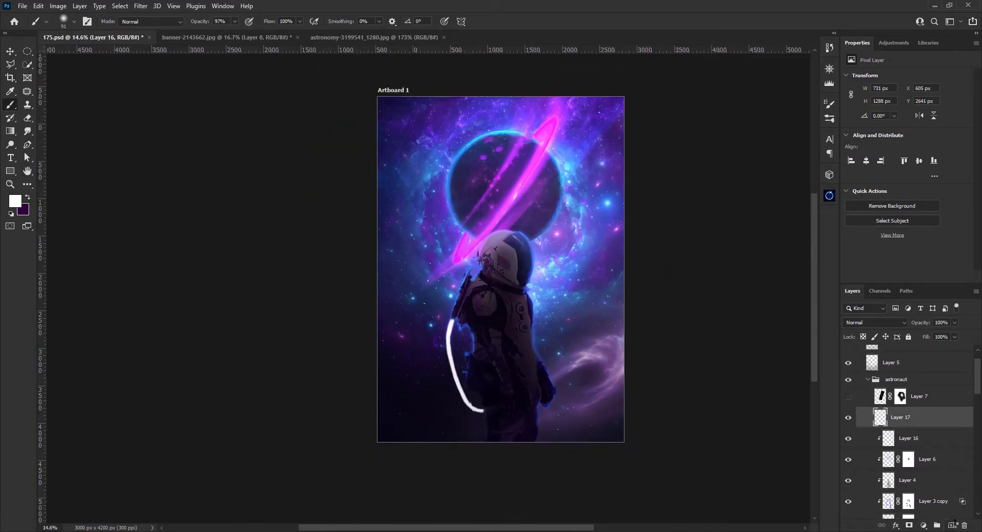
scroll(493, 332, up, 1)
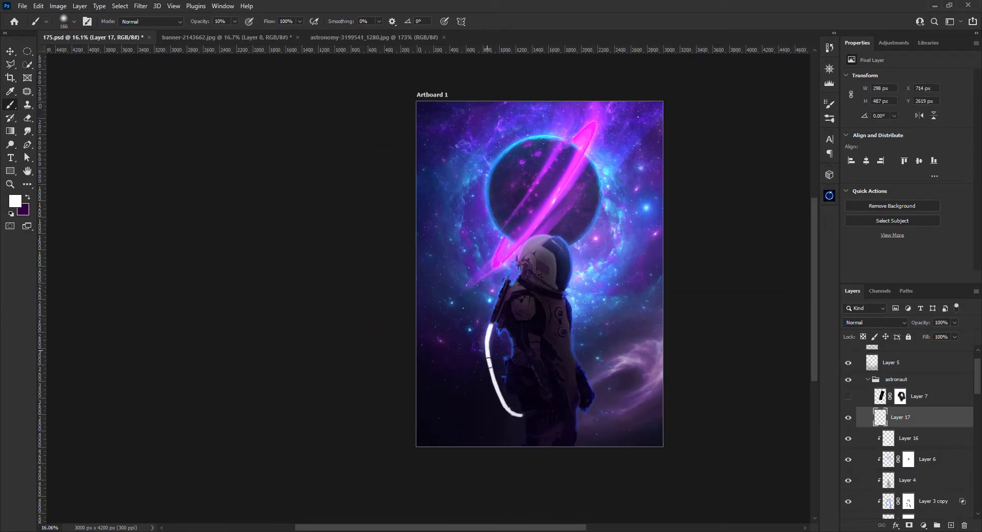
scroll(497, 376, up, 2)
click(909, 525)
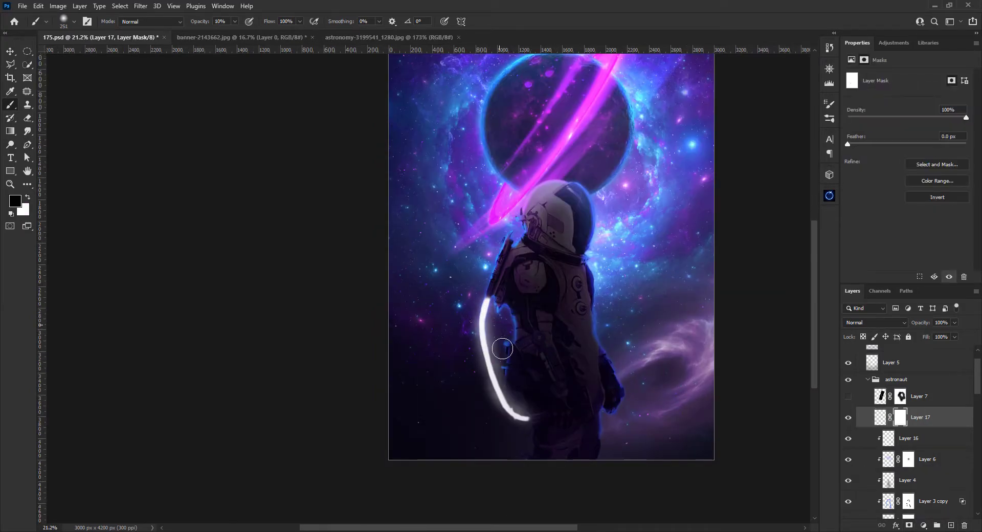
scroll(506, 358, up, 2)
key(3)
key(5)
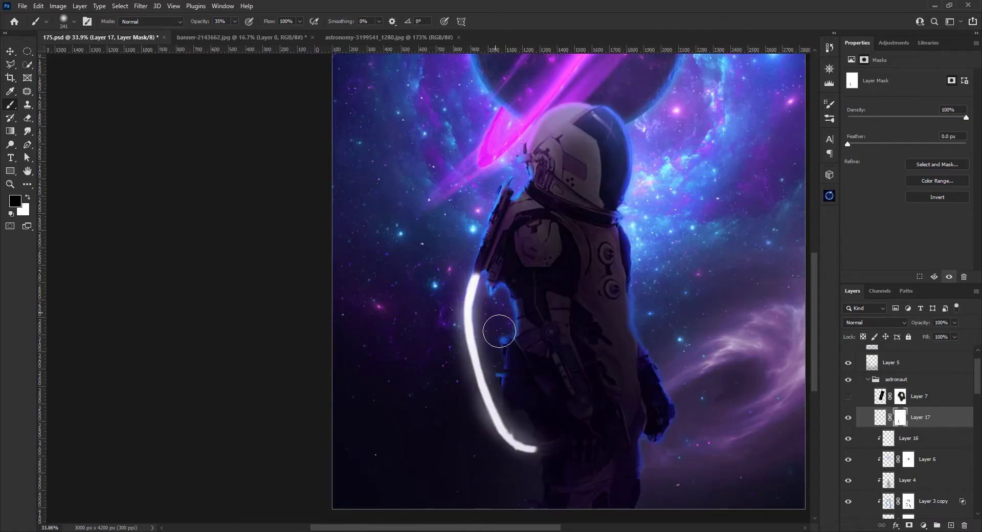
Try a soft white glow beside the line on Layer 17, then undo the stray blob
click(931, 417)
click(459, 410)
key(ctrl+z)
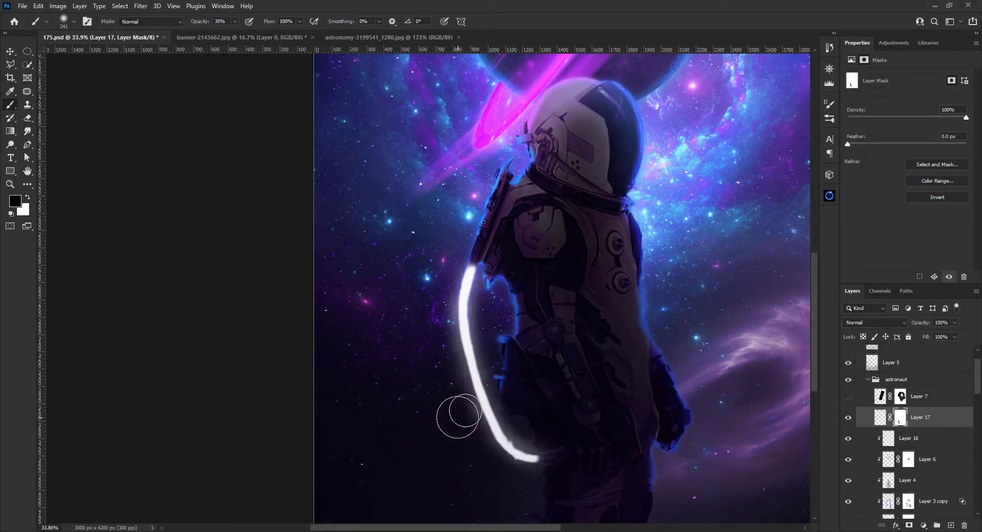
scroll(547, 377, up, 2)
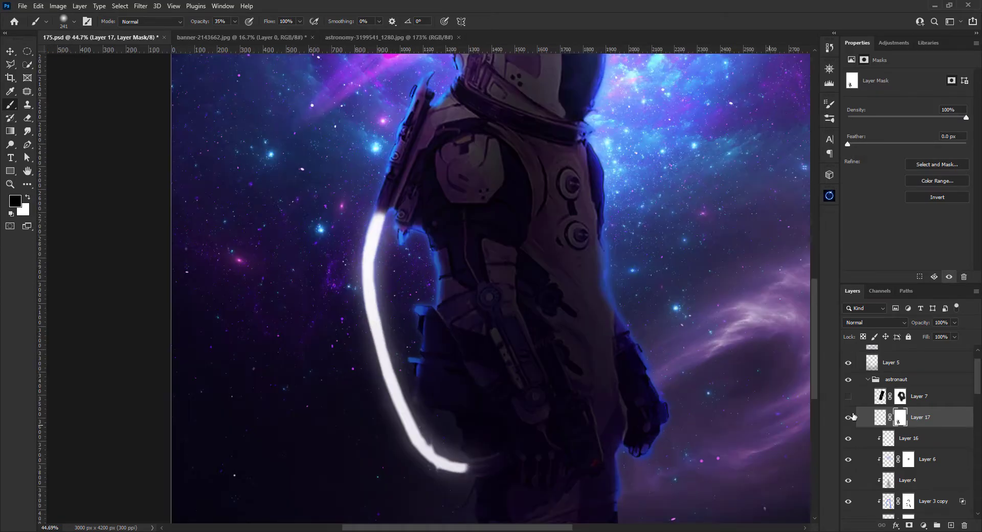
Create the new empty Layer 18 for further glow lines
key(ctrl+shift+alt+n)
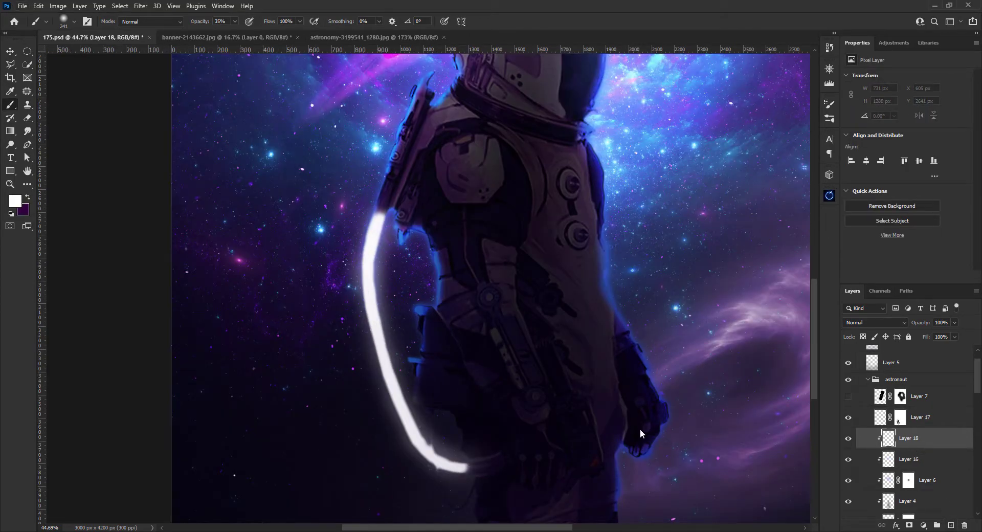
scroll(440, 327, down, 4)
scroll(465, 351, up, 4)
scroll(464, 351, up, 2)
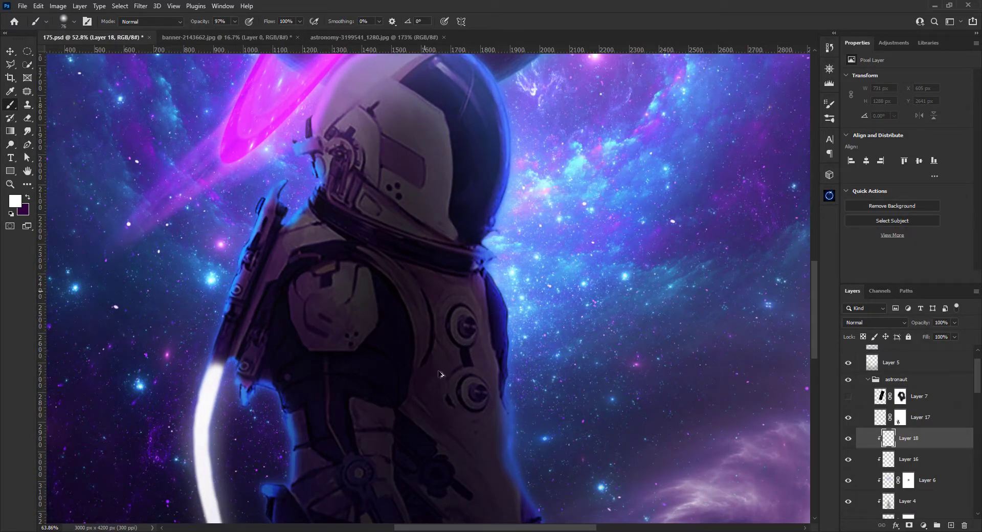
key(F5)
key(F5)
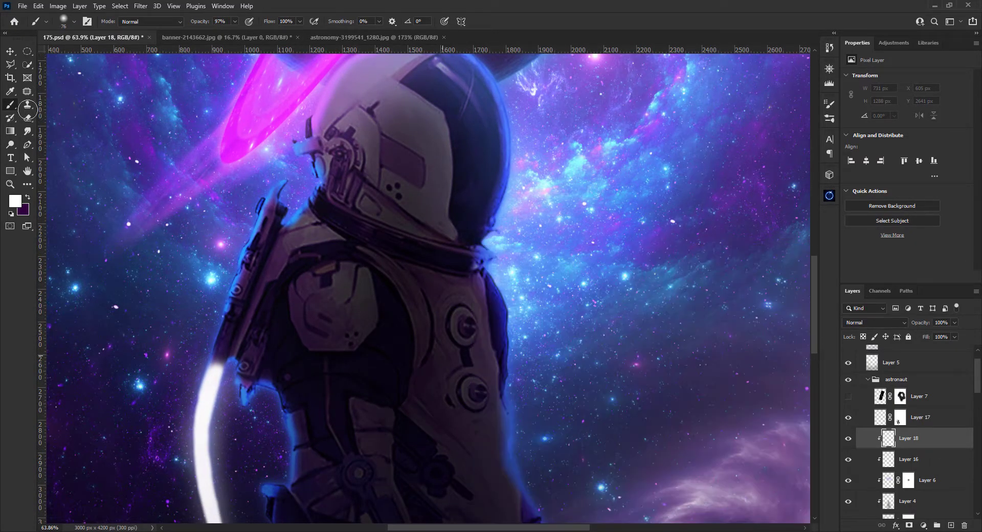
Trace a Pen path along the suit's upper arm seam
key(p)
scroll(493, 208, down, 2)
scroll(394, 287, up, 3)
click(382, 325)
click(390, 372)
scroll(409, 307, up, 2)
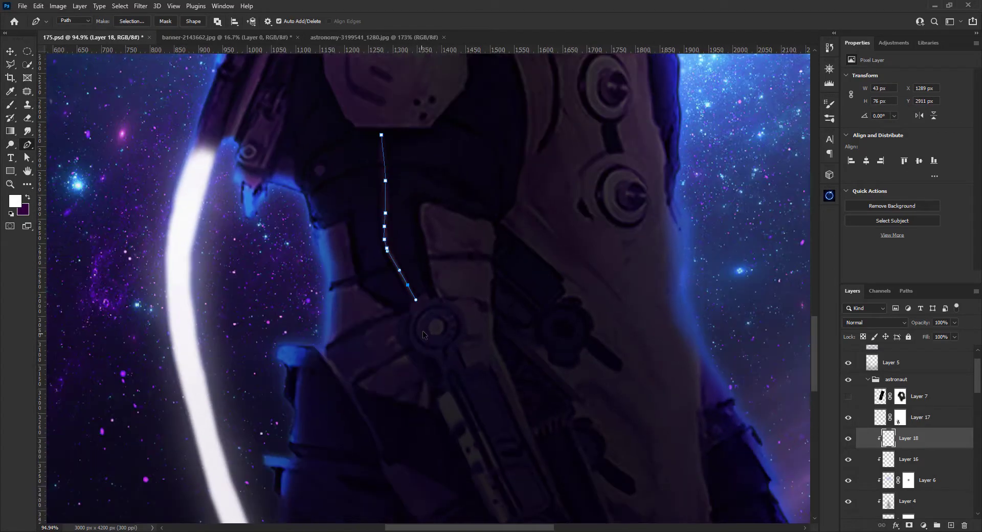
click(394, 245)
drag(430, 294, 424, 301)
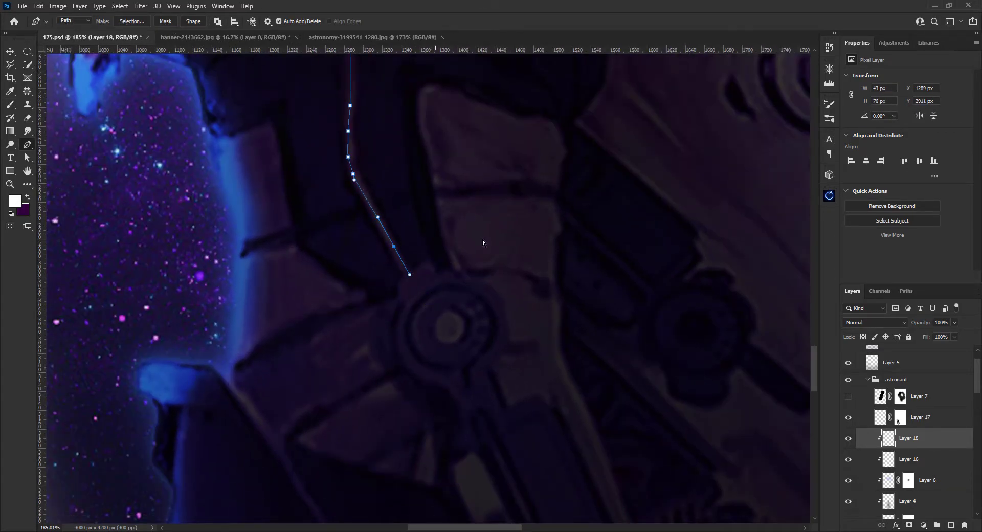
scroll(469, 309, up, 2)
click(426, 295)
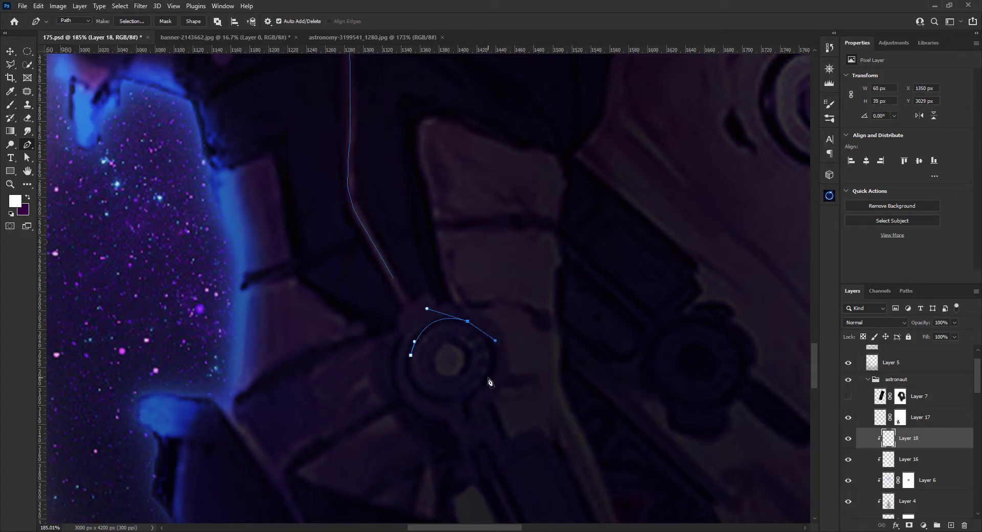
Extend the path down along the forearm seam
scroll(420, 360, down, 3)
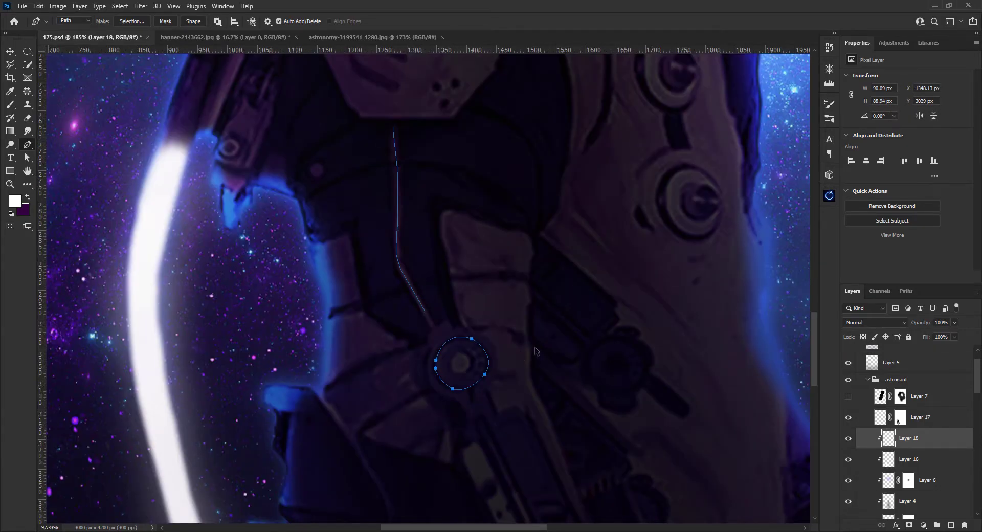
scroll(532, 348, down, 1)
scroll(410, 358, down, 1)
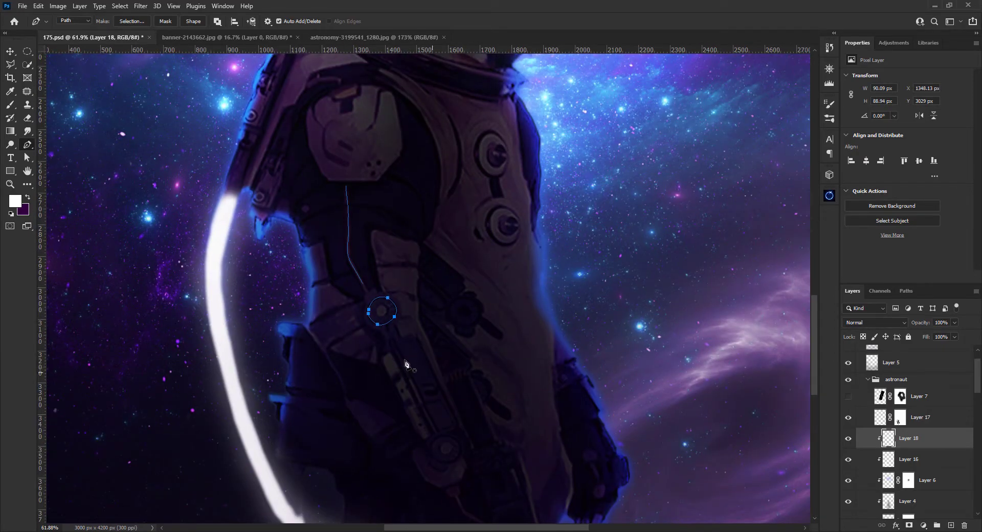
click(405, 364)
scroll(412, 366, left, 1)
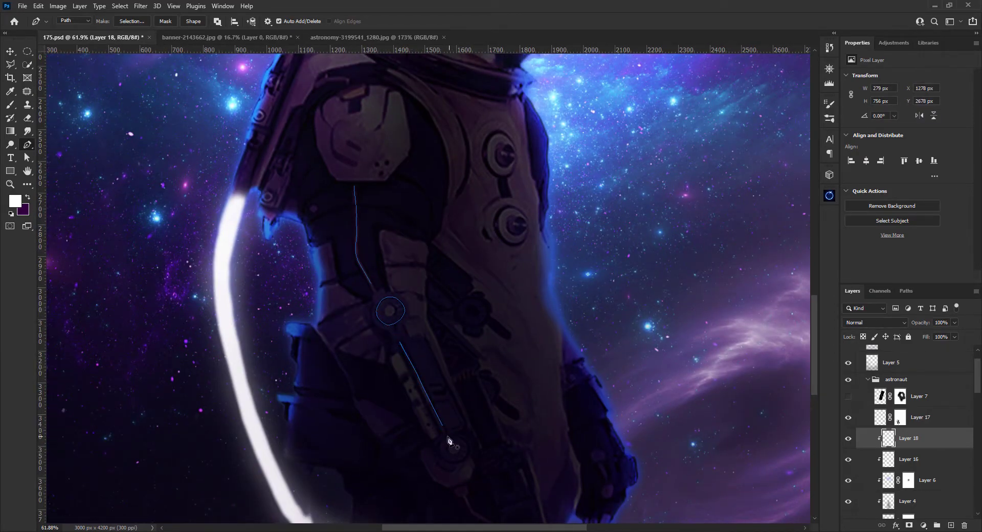
scroll(460, 466, up, 3)
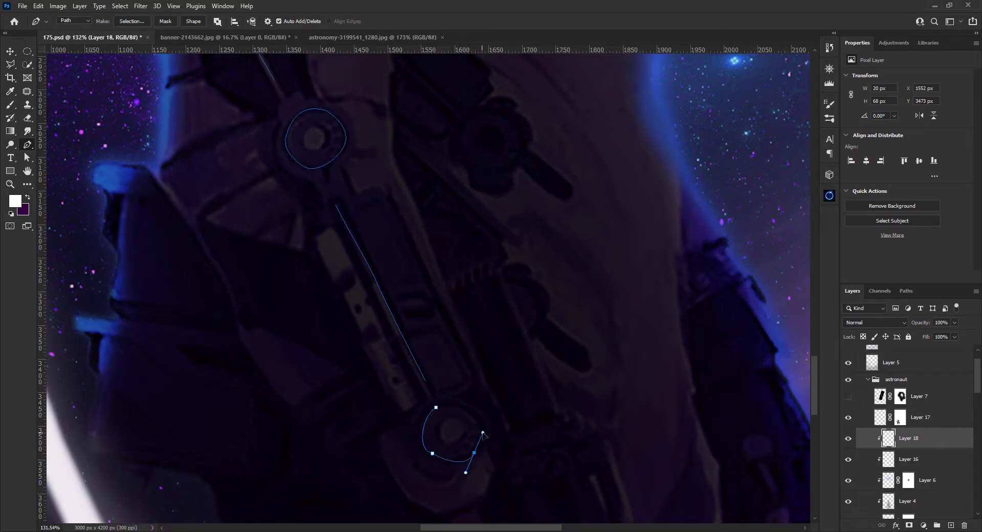
scroll(483, 436, down, 3)
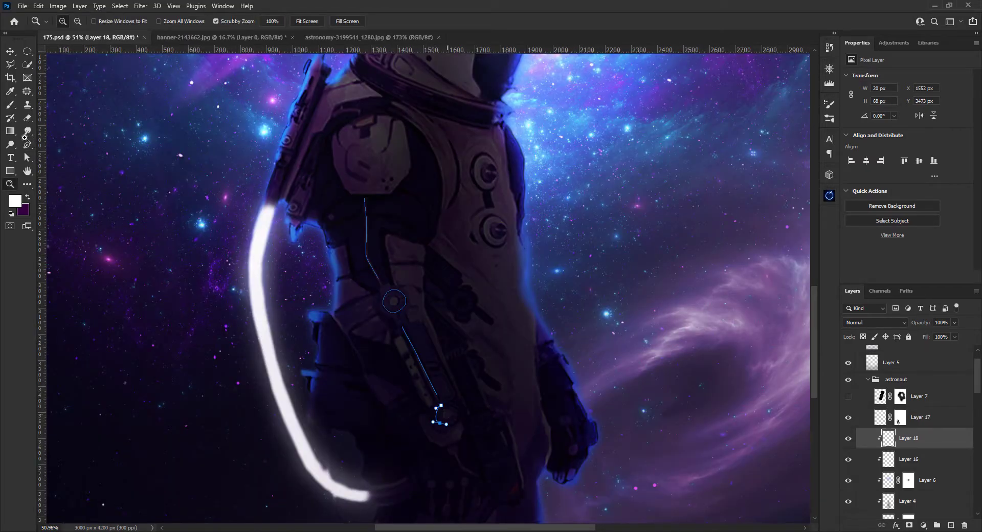
drag(455, 403, 496, 387)
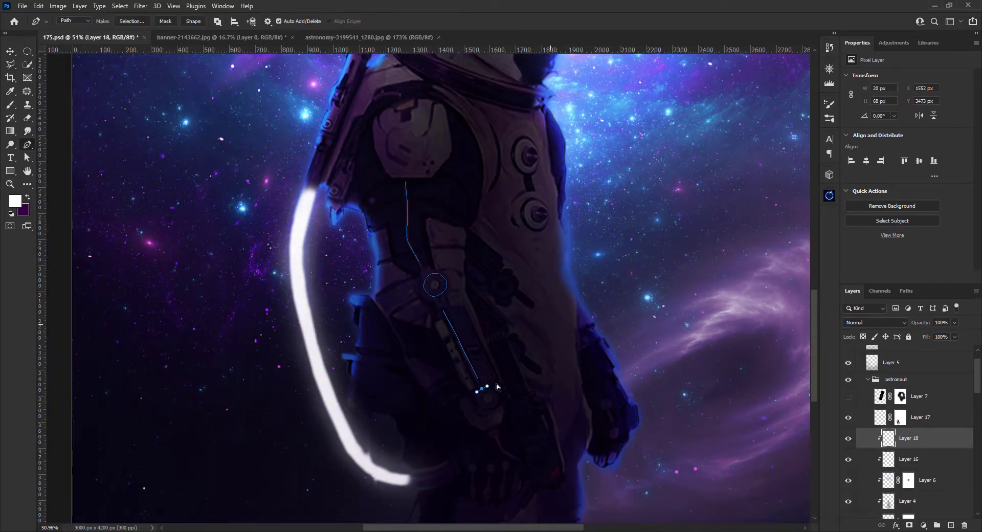
scroll(476, 398, up, 1)
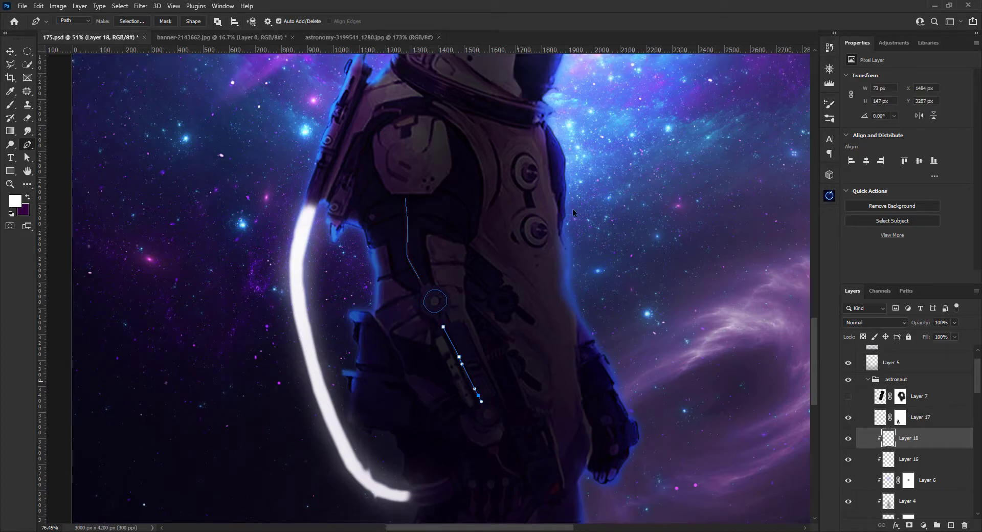
scroll(438, 290, up, 1)
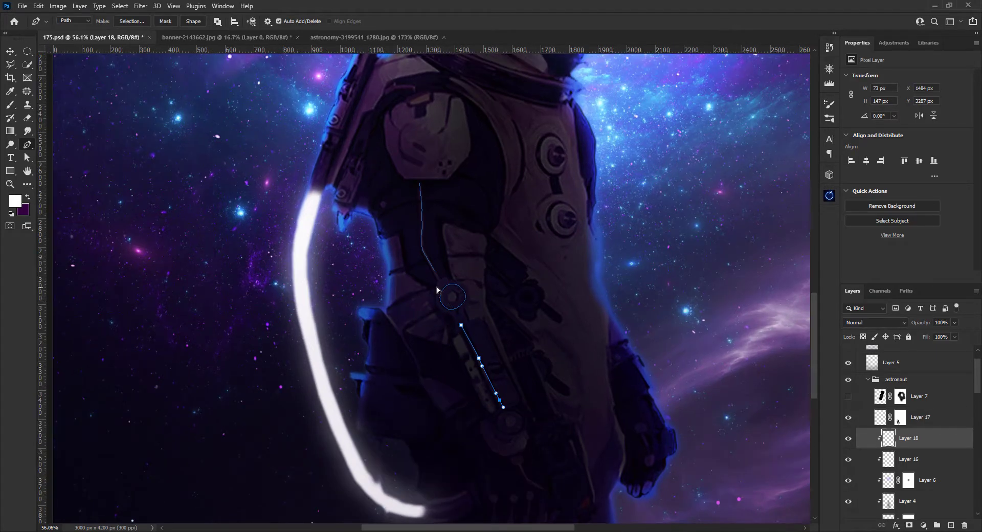
scroll(473, 298, up, 4)
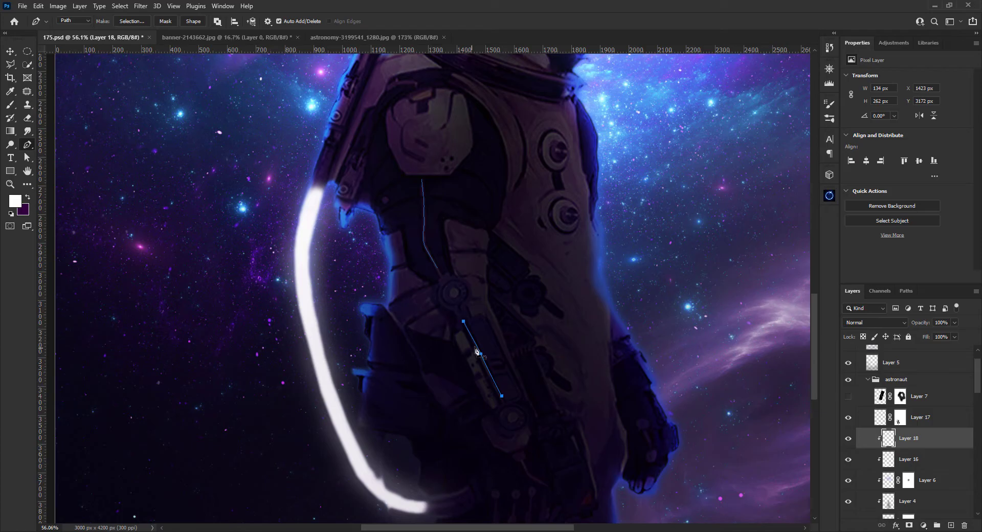
Stroke the path with a white brush to draw thin glowing arm lines
key(b)
scroll(455, 322, up, 2)
key(Return)
scroll(456, 322, up, 3)
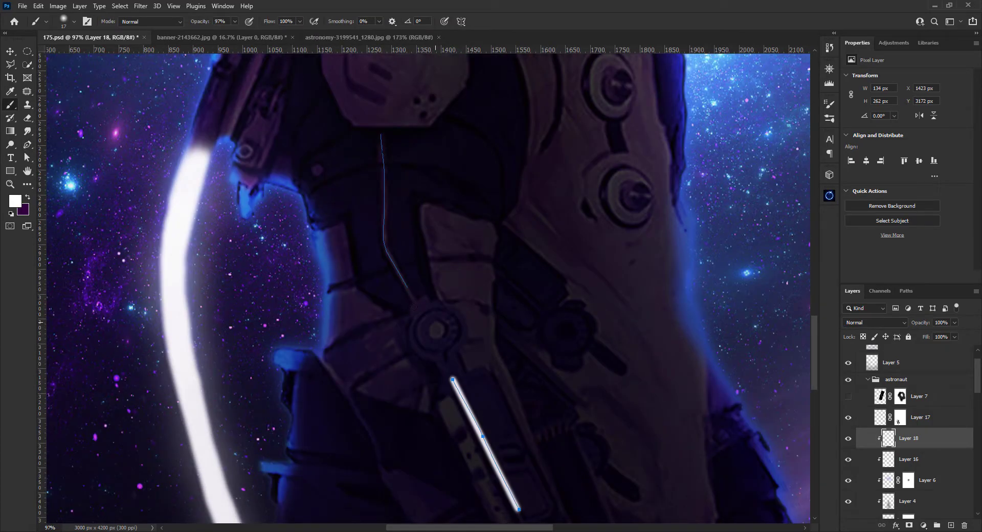
scroll(471, 264, up, 2)
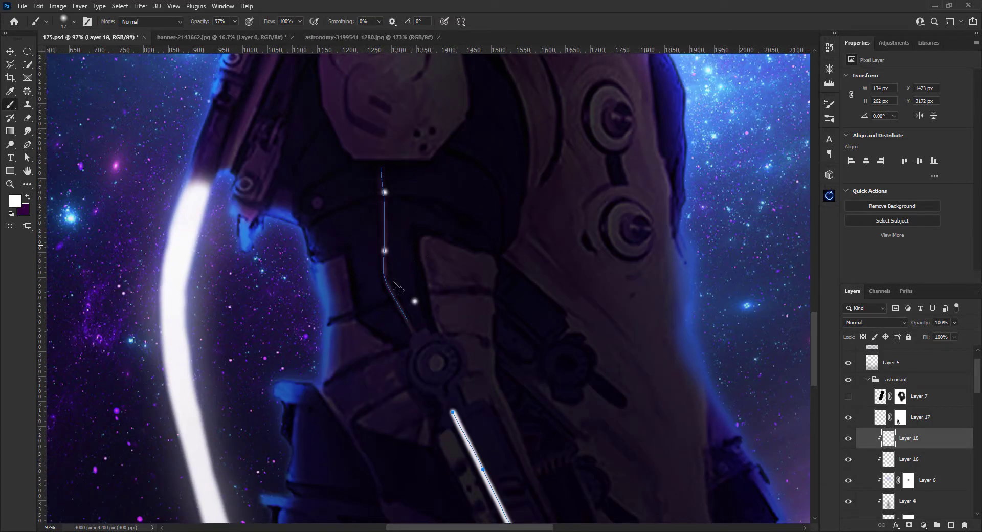
scroll(363, 294, up, 2)
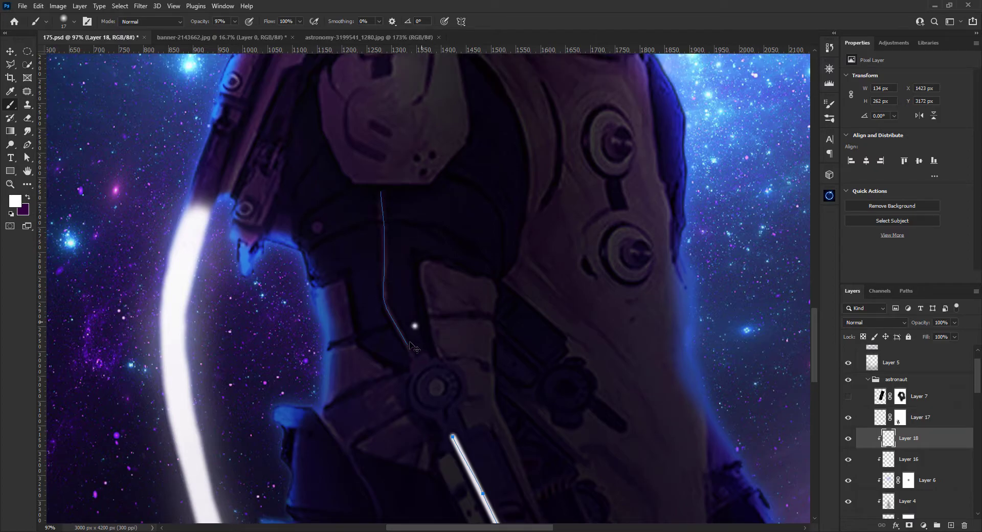
scroll(417, 271, down, 5)
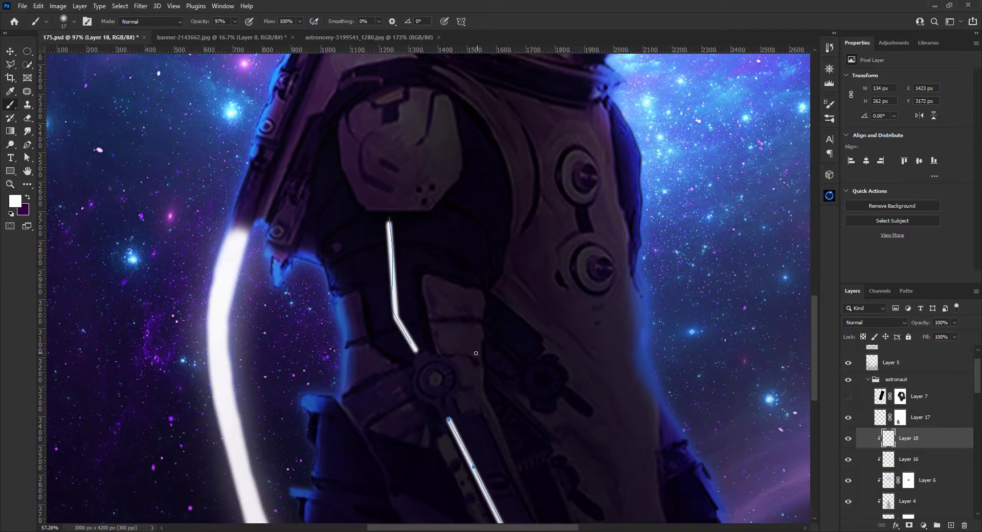
Delete the leftover guide path
key(p)
key(ctrl+z)
right_click(375, 258)
click(401, 262)
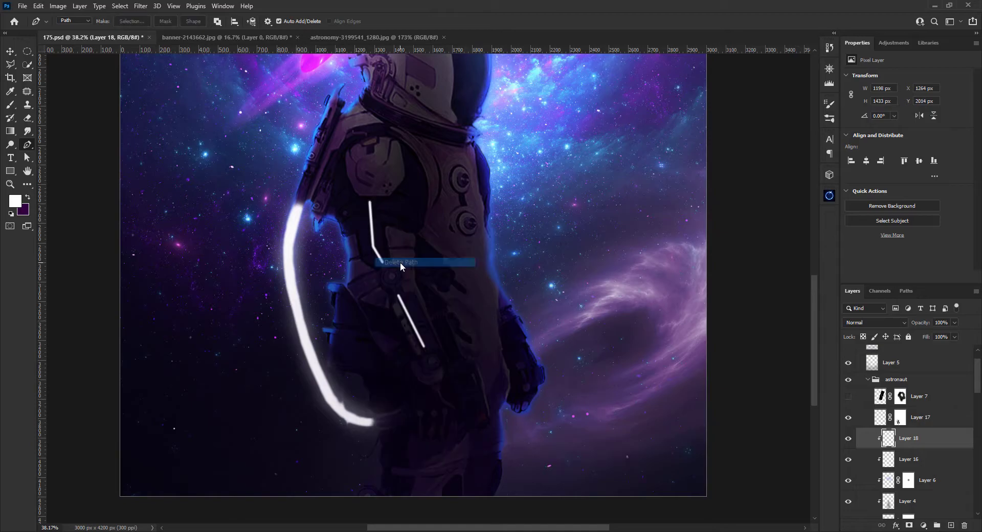
scroll(383, 280, up, 5)
Paint a white ring at the elbow joint with a 68 px brush, plus a small centre dot
key(b)
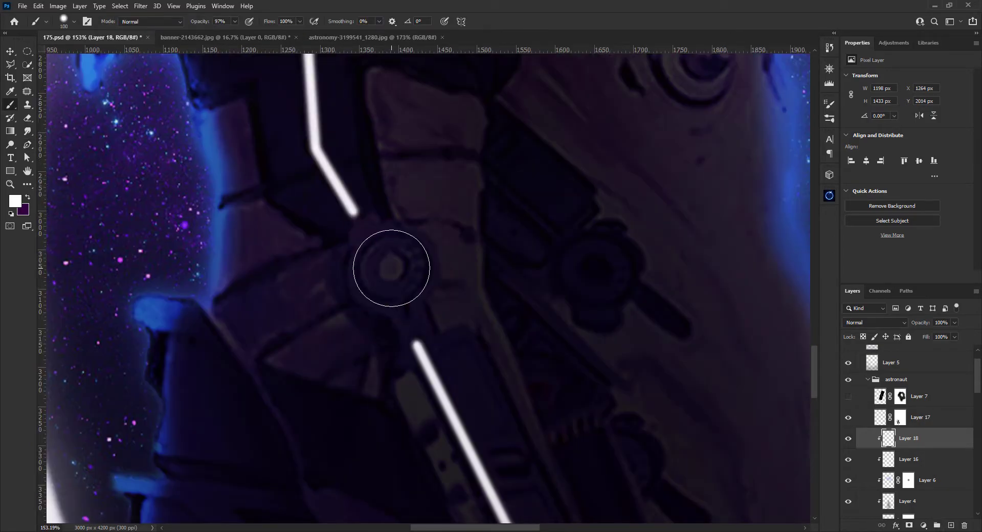
click(390, 266)
right_click(384, 254)
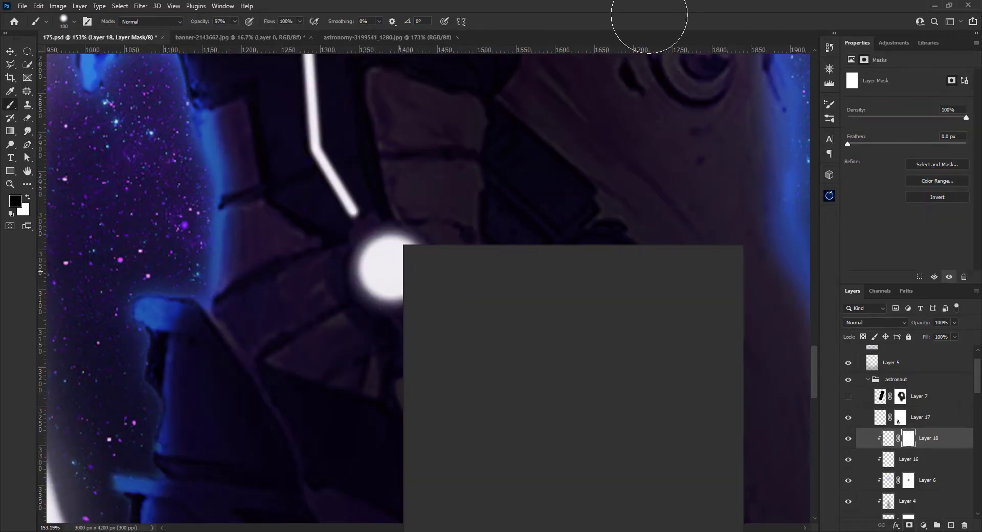
drag(386, 258, 394, 271)
click(392, 269)
scroll(414, 274, down, 3)
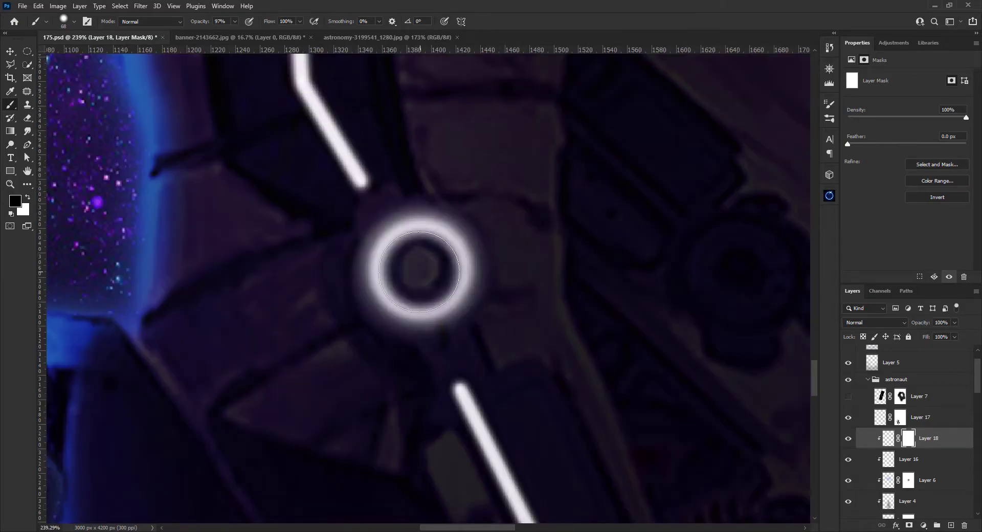
scroll(432, 282, up, 3)
key(x)
click(431, 283)
Soften the white suit lines on Layer 18 with a Gaussian Blur
scroll(463, 302, down, 3)
scroll(509, 315, down, 2)
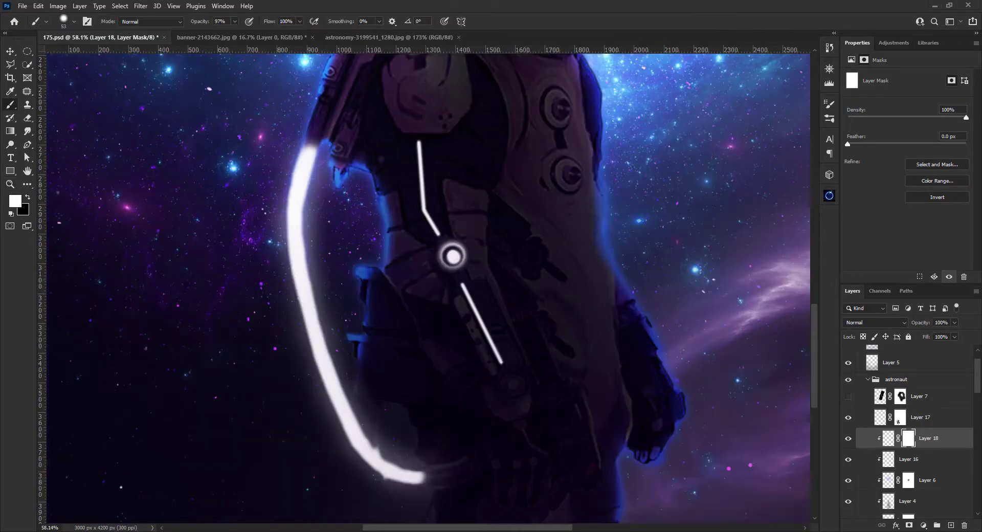
scroll(530, 252, up, 3)
scroll(554, 237, up, 5)
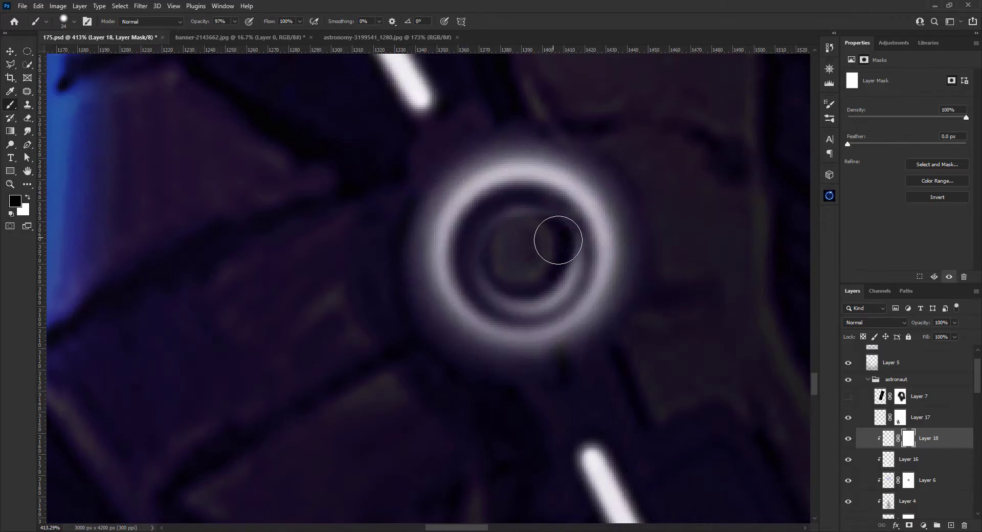
key(x)
scroll(604, 302, down, 10)
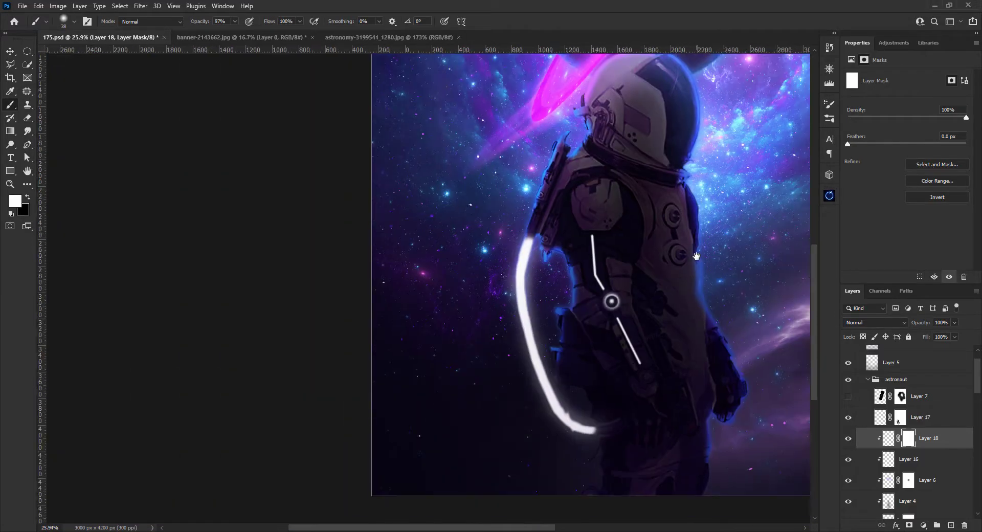
click(888, 437)
click(139, 5)
click(153, 16)
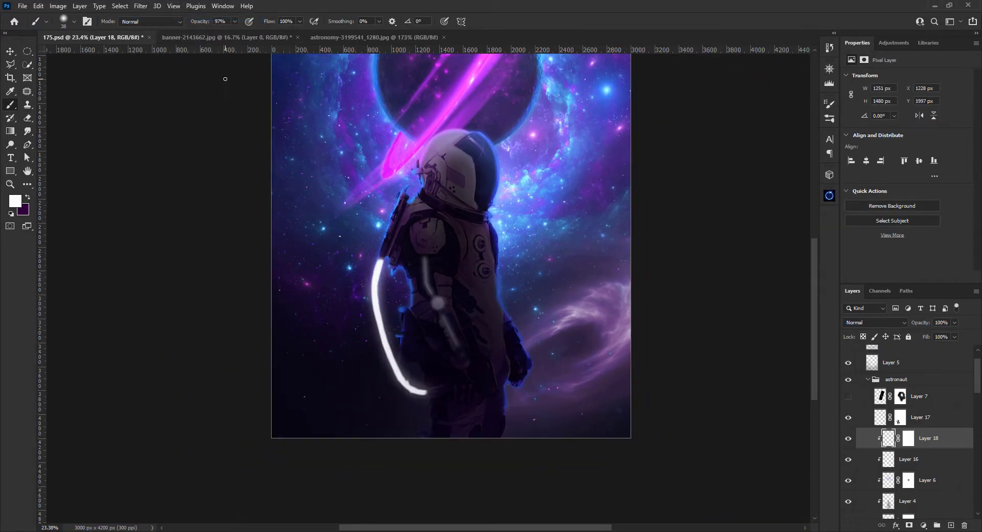
key(ctrl+z)
click(139, 5)
click(292, 179)
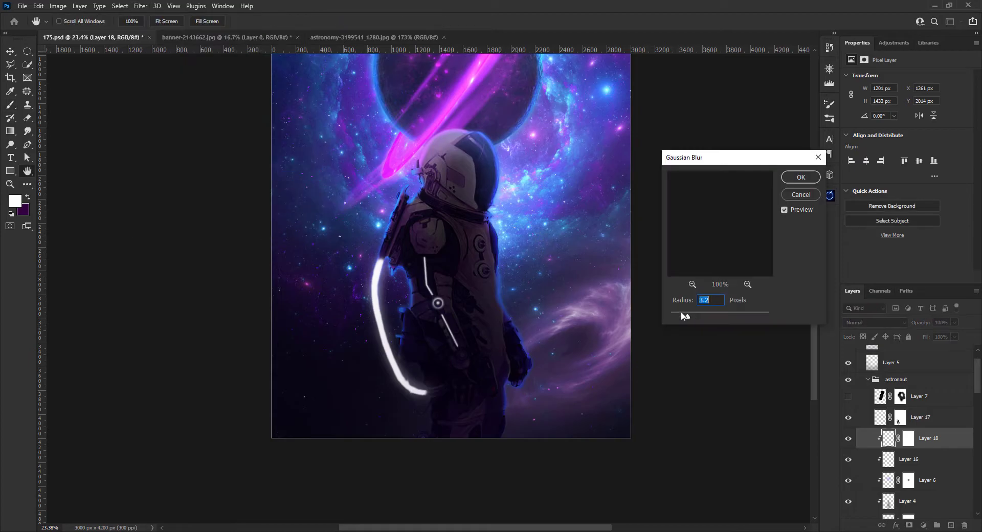
click(791, 178)
Duplicate Layer 18 and give the copy a 13.9 px Gaussian Blur glow
key(ctrl+j)
click(139, 5)
drag(691, 315, 711, 316)
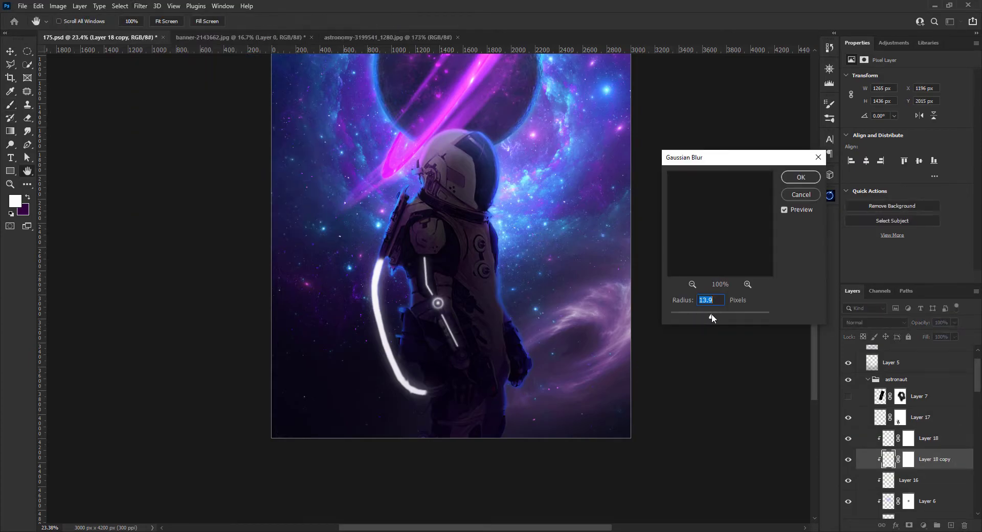
key(Return)
Create Layer 19 with a layer mask, keeping its pixels selected for painting
key(ctrl+shift+alt+n)
key(b)
scroll(460, 216, up, 2)
scroll(460, 216, up, 1)
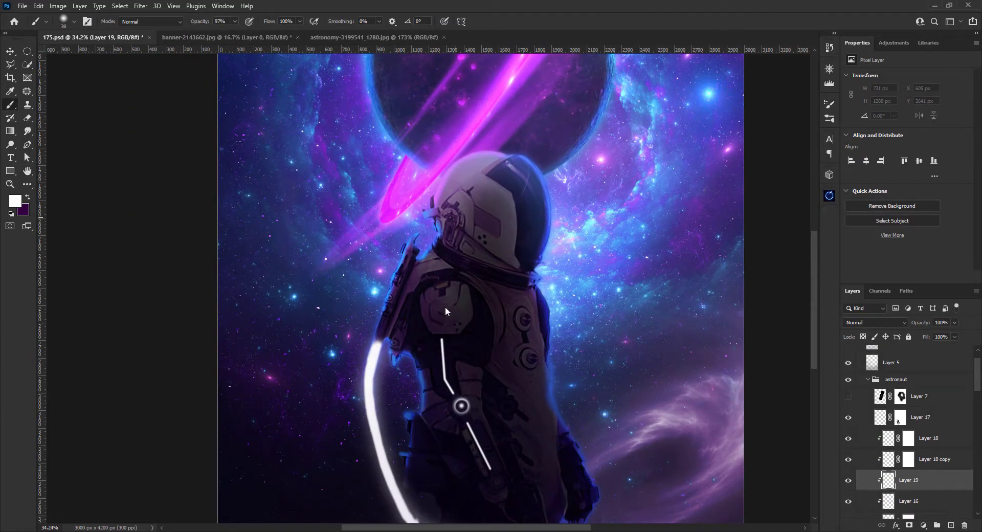
scroll(445, 310, up, 2)
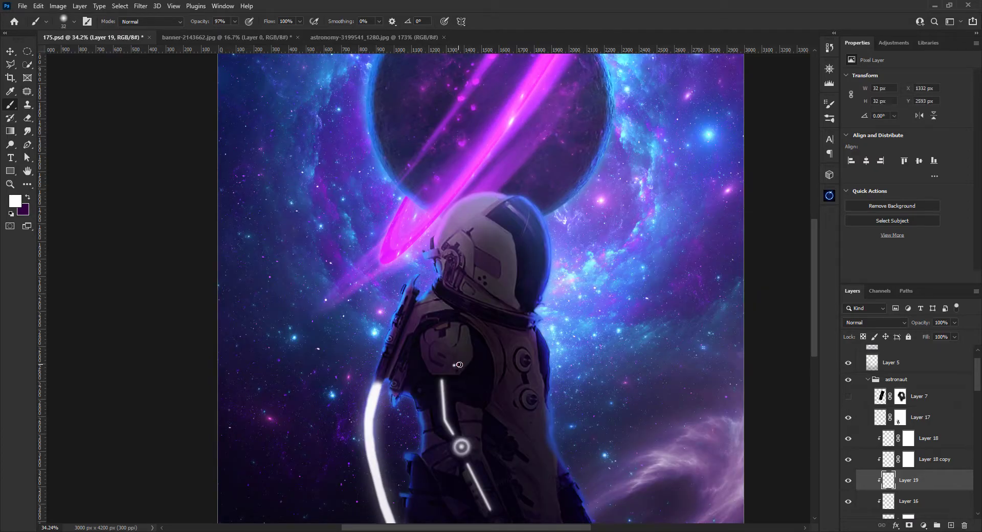
click(910, 525)
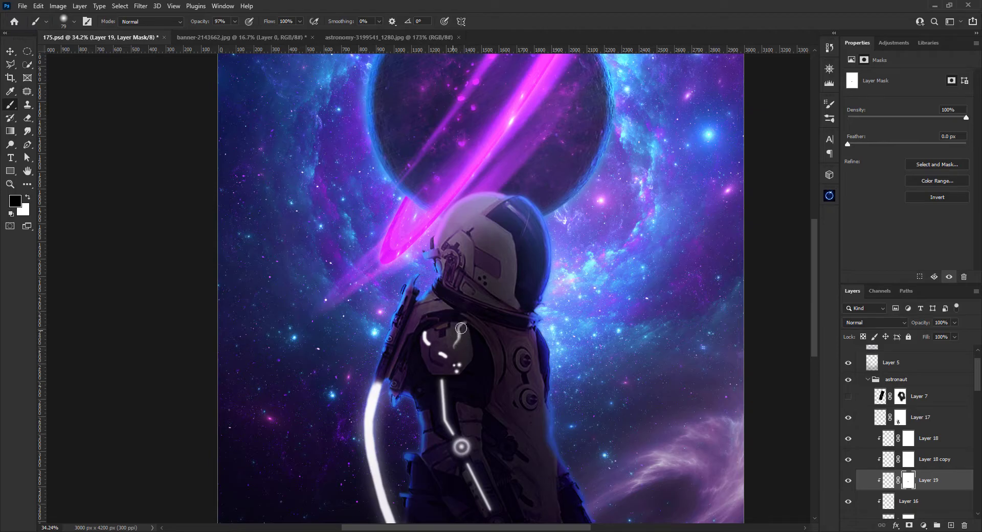
click(889, 480)
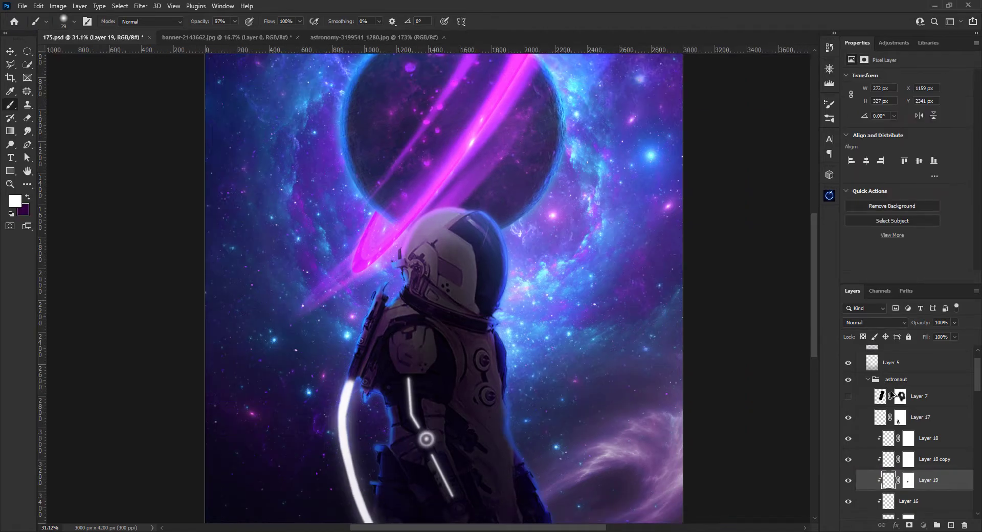
scroll(375, 205, down, 5)
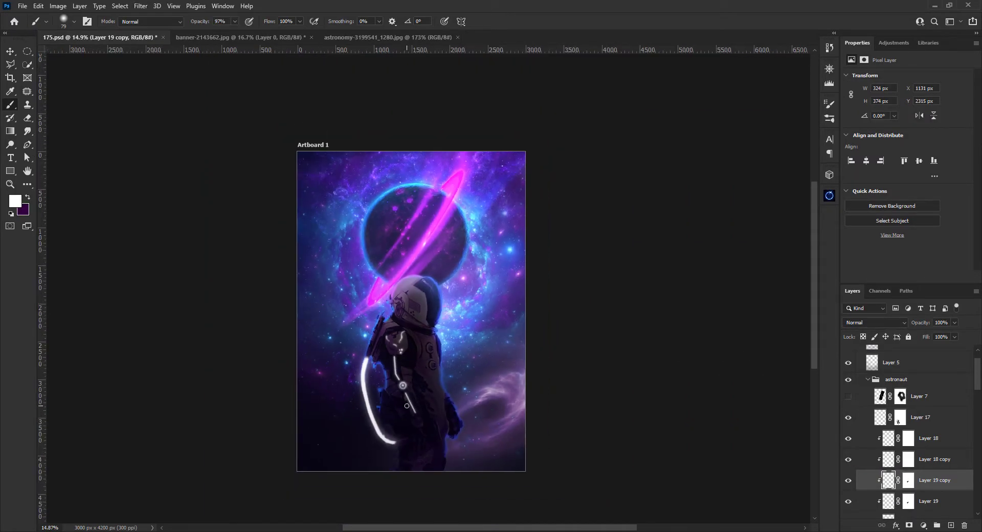
Place a particle image in Screen mode and warp it into a light streak over the arm
drag(369, 378, 389, 358)
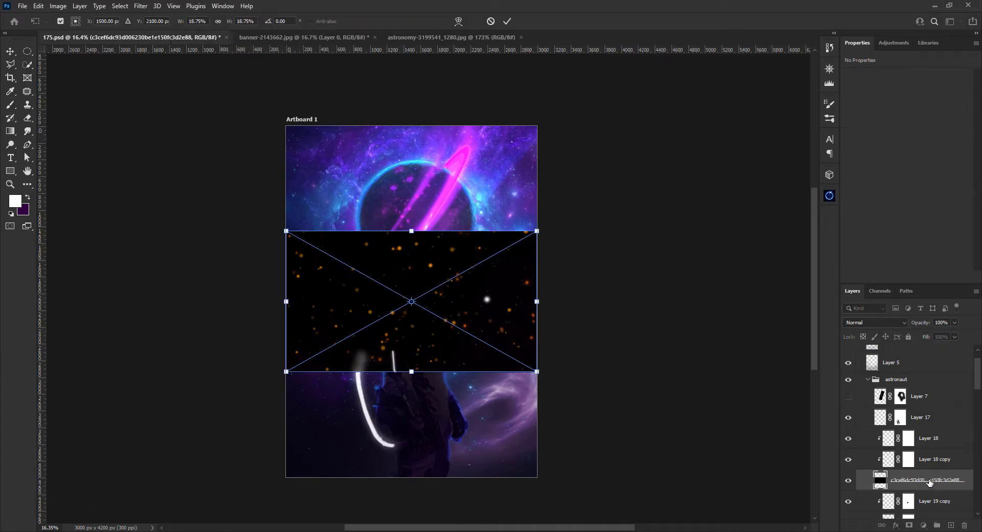
key(Return)
key(alt+shift+s)
key(ctrl+t)
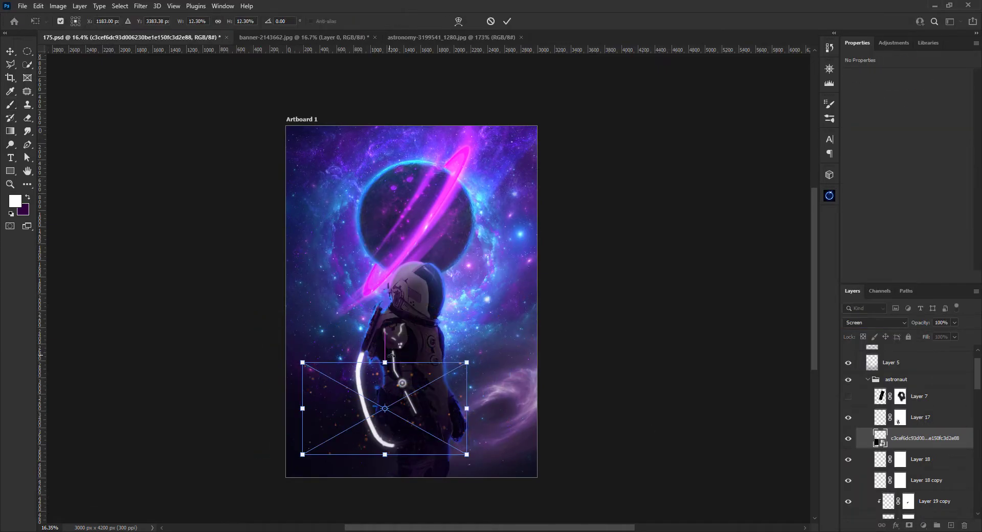
drag(512, 353, 338, 361)
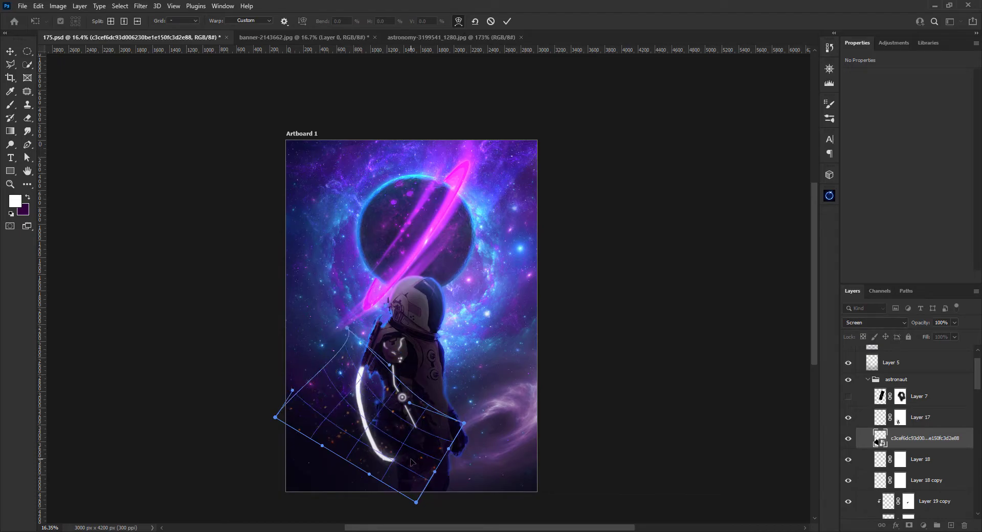
key(Return)
Apply Hue/Saturation to the streak and Alt-drag to duplicate its layer
key(ctrl+u)
key(Return)
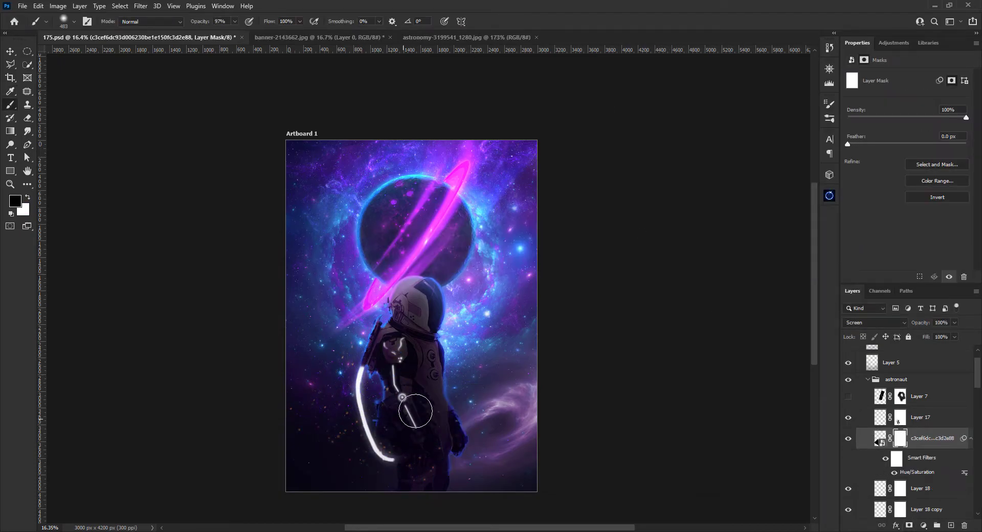
drag(918, 433, 925, 421)
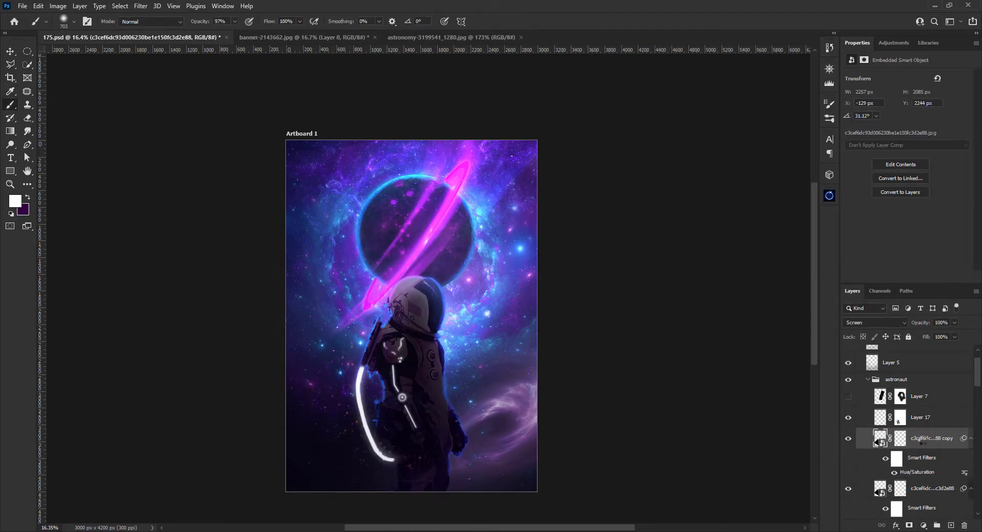
scroll(440, 456, up, 3)
scroll(440, 456, up, 3)
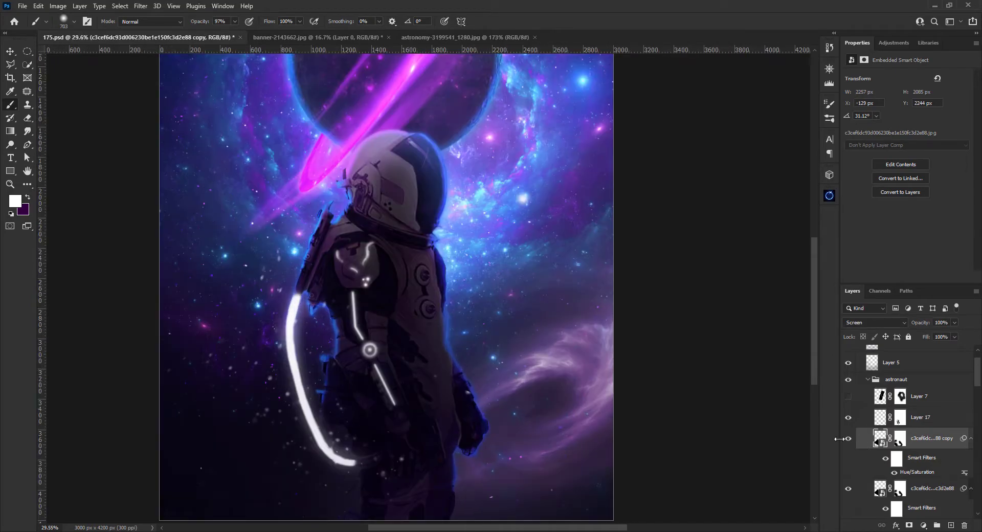
Brush a faint 10% opacity glow over the arm on new Layer 20, then add Layer 21
key(ctrl+shift+alt+n)
key(1)
drag(370, 351, 359, 340)
key(bracketleft)
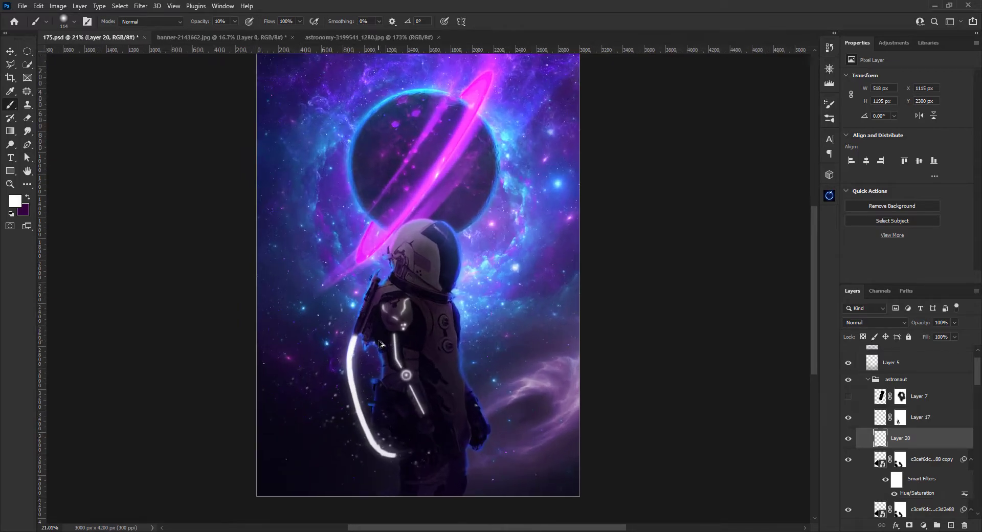
scroll(444, 291, down, 2)
key(ctrl+shift+alt+n)
click(14, 201)
Confirm the dark purple brush colour at 91% opacity and set Layer 21 to Overlay at 36%
key(Return)
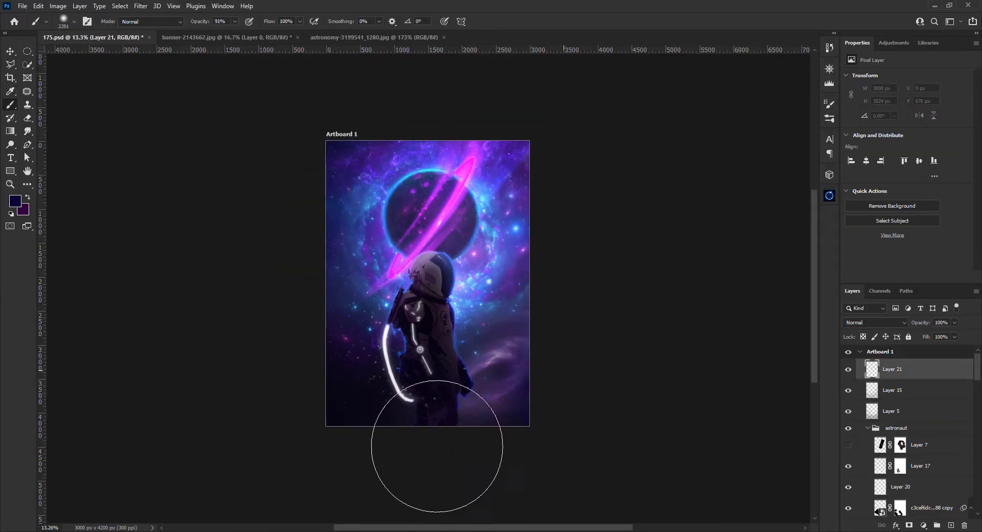
key(9)
key(1)
click(874, 322)
click(869, 392)
drag(915, 322, 882, 322)
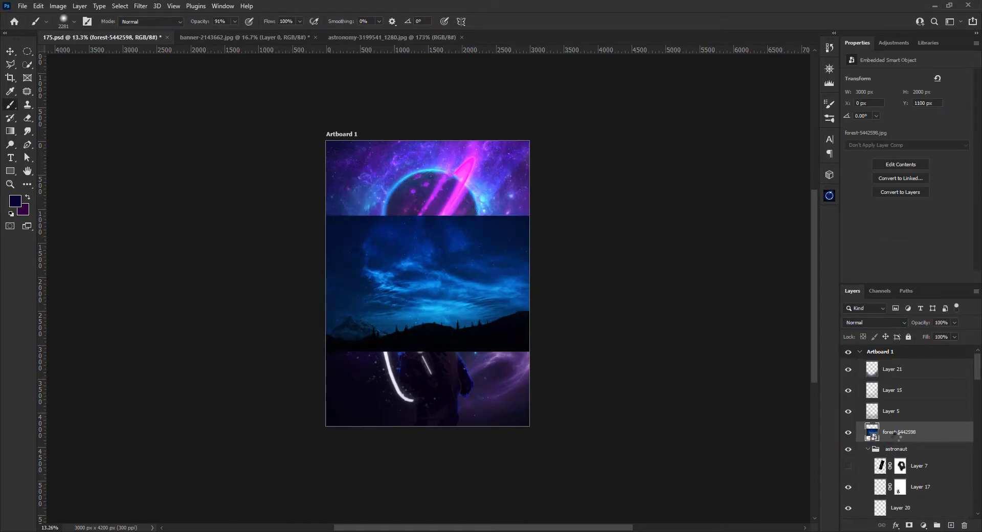
Rotate the forest sky image about -59°, reposition it, and give it a white mask
key(ctrl+t)
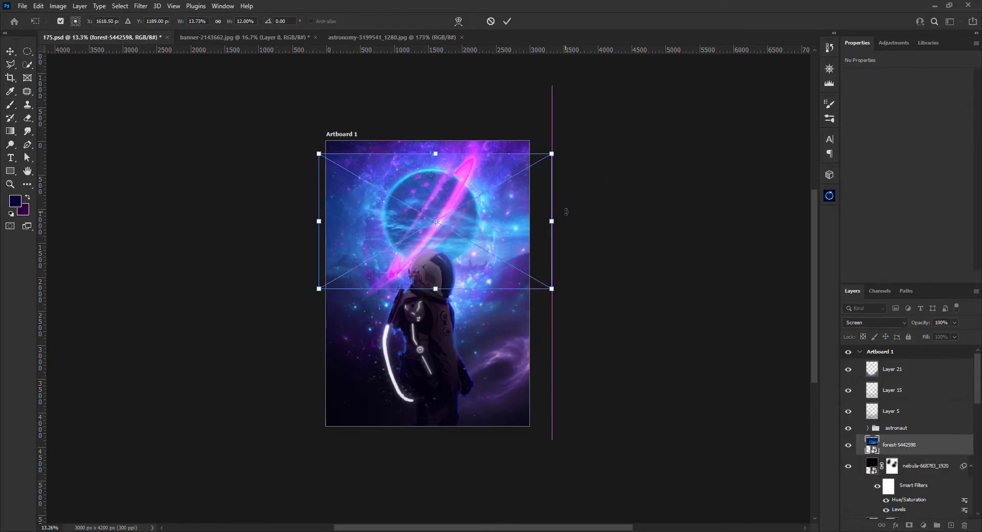
mouse_move(555, 230)
mouse_down()
mouse_move(485, 109)
mouse_move(345, 329)
mouse_up()
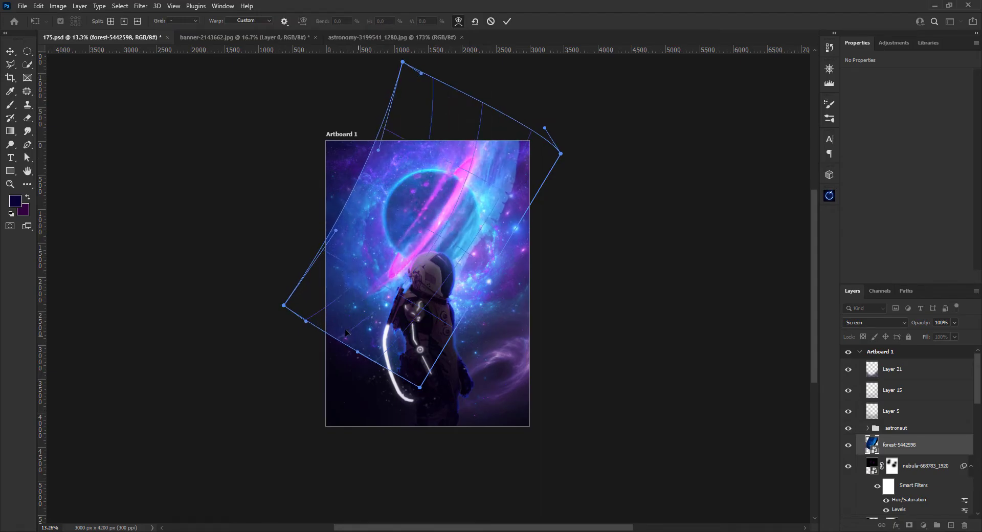
key(Return)
mouse_move(435, 217)
mouse_down()
mouse_move(454, 217)
mouse_move(446, 210)
mouse_up()
click(909, 526)
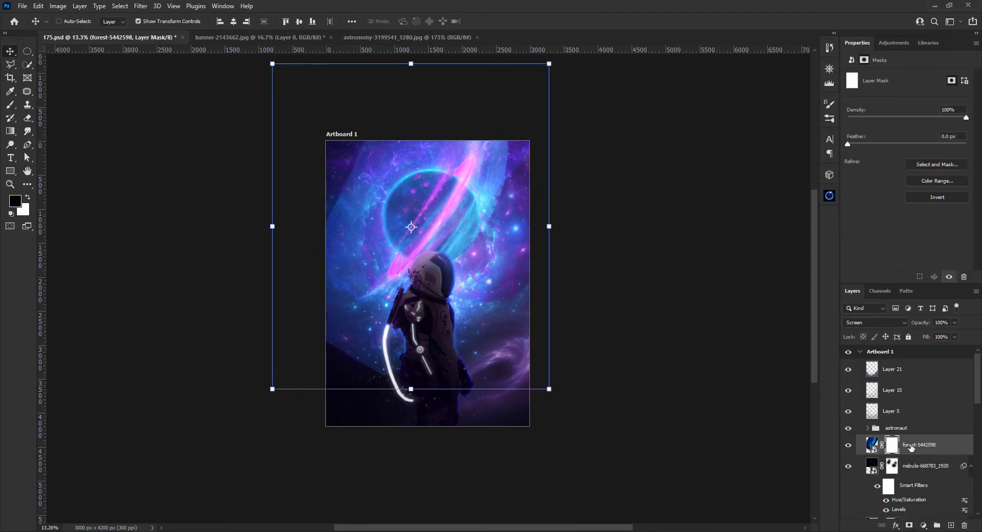
Darken the forest image's midtones with Levels and mask it away around the planet
key(ctrl+l)
drag(711, 222, 671, 221)
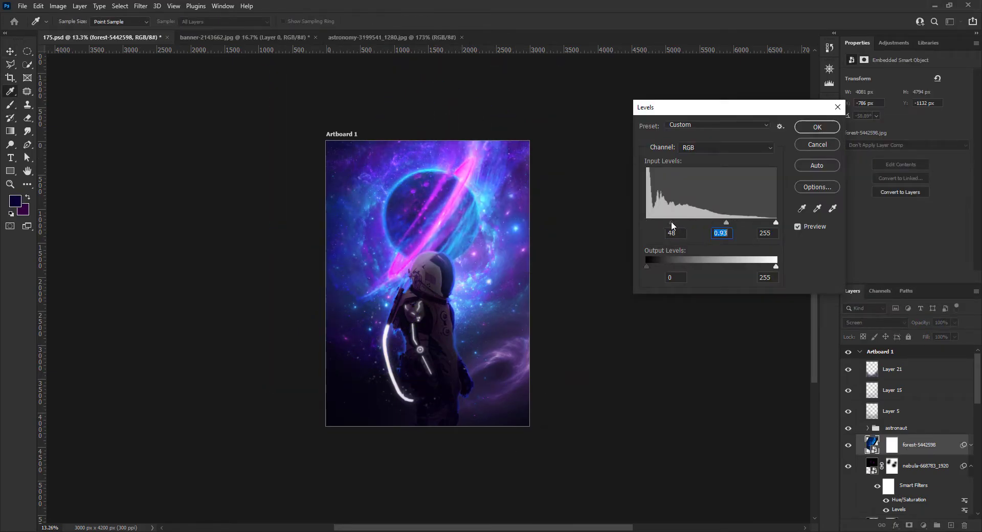
click(817, 127)
key(b)
drag(373, 159, 507, 266)
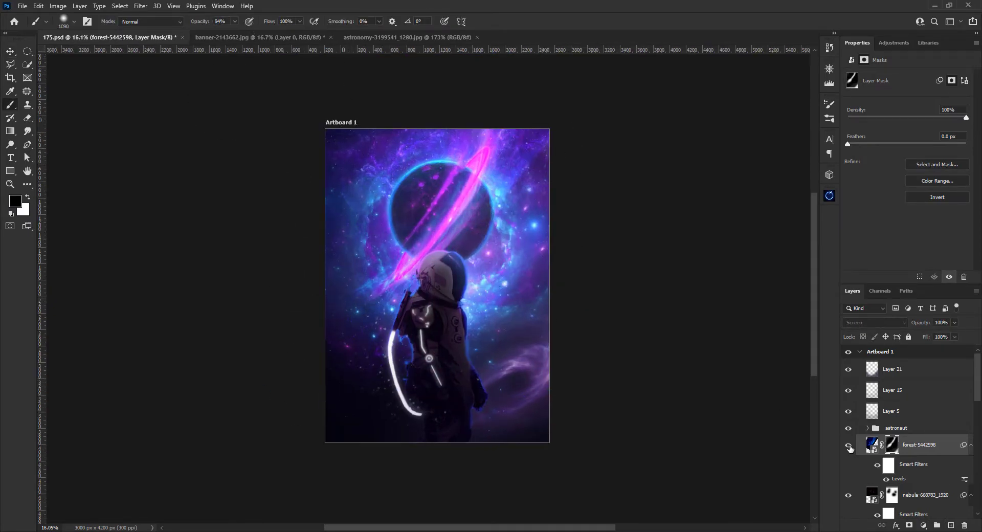
Tint the forest image magenta-purple with Hue/Saturation
click(871, 444)
scroll(259, 257, up, 1)
key(ctrl+u)
mouse_move(752, 190)
mouse_down()
mouse_move(783, 191)
mouse_move(777, 217)
mouse_move(741, 242)
mouse_up()
click(868, 140)
Shift the astronaut group's Color Balance toward magenta and blue, then launch Oniric
scroll(525, 266, up, 1)
click(867, 428)
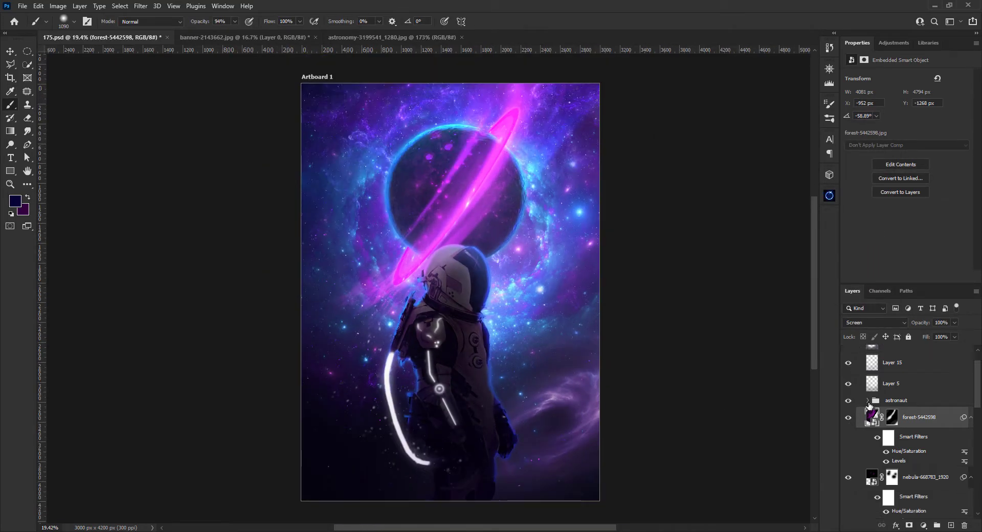
scroll(910, 409, down, 3)
click(935, 424)
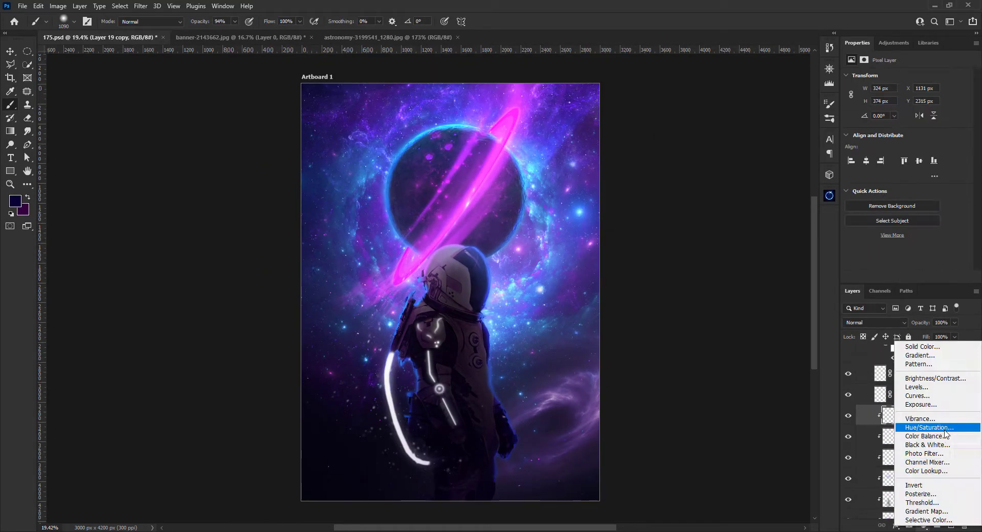
drag(923, 420, 923, 416)
drag(859, 116, 895, 130)
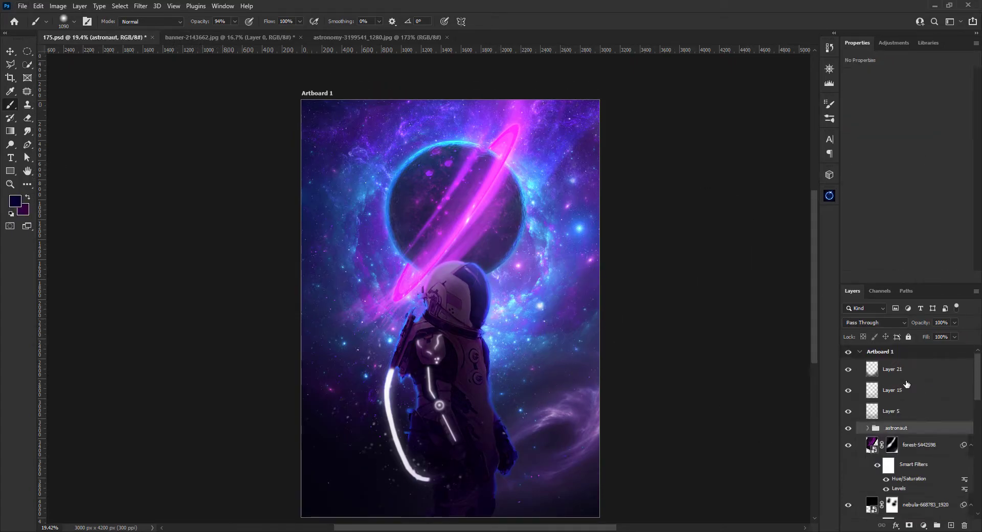
click(568, 346)
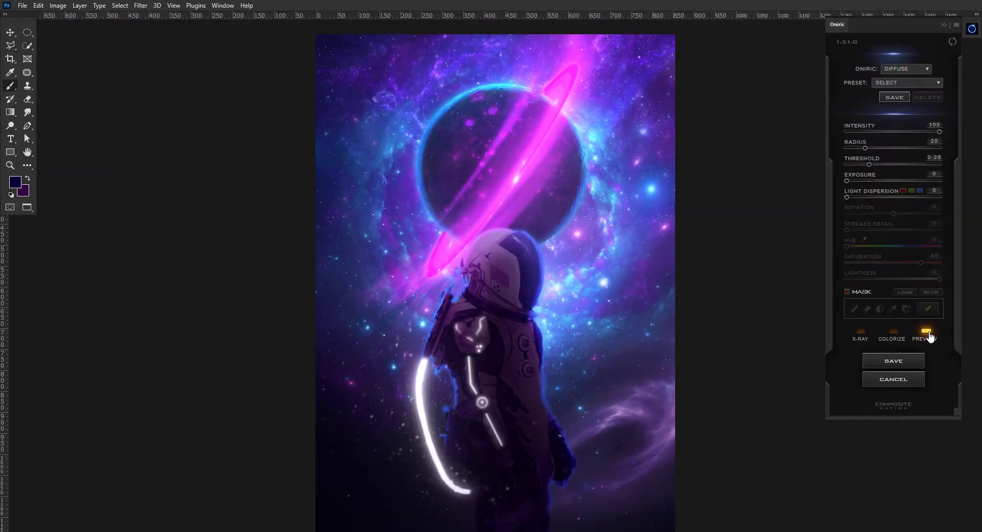
Colourise the Oniric glow at Hue 285 and Saturation 80, then generate the glow layer
click(896, 336)
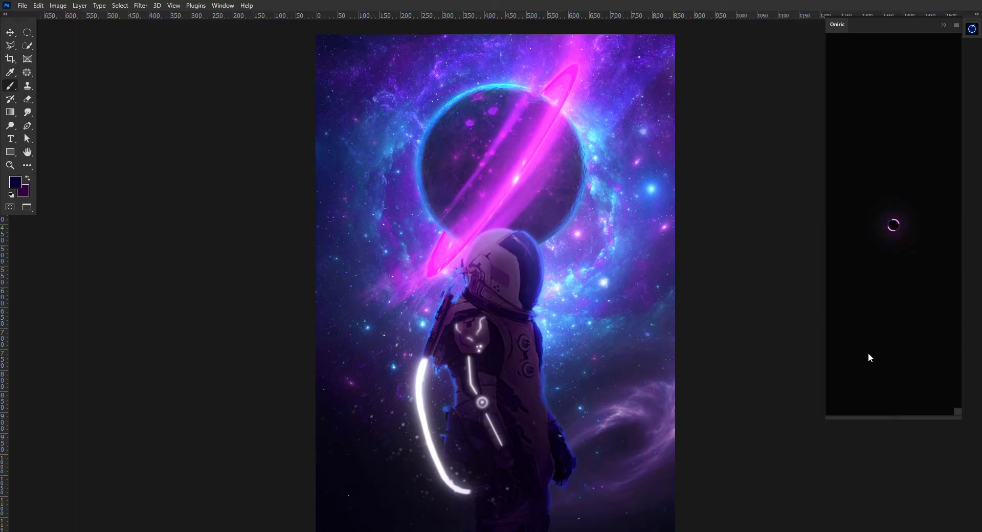
click(870, 270)
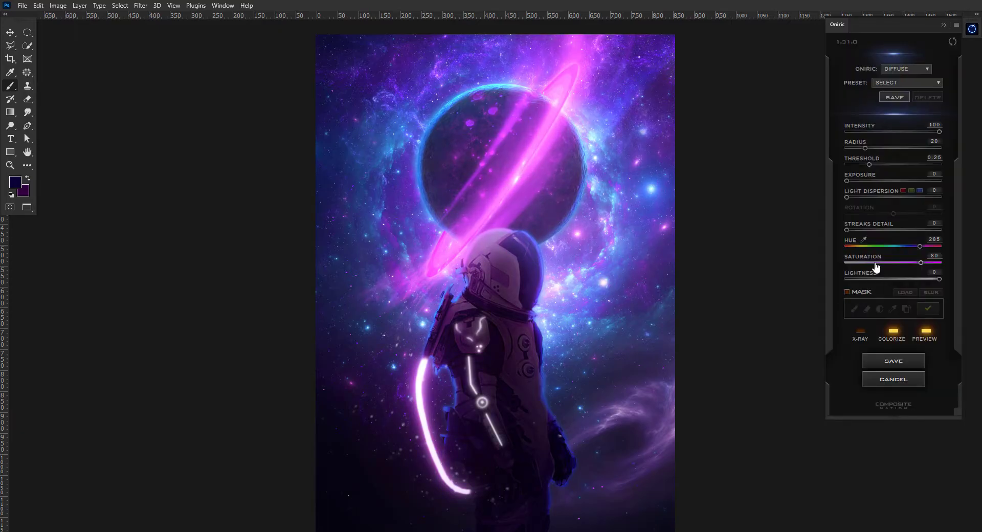
click(920, 252)
click(921, 260)
click(923, 263)
click(891, 356)
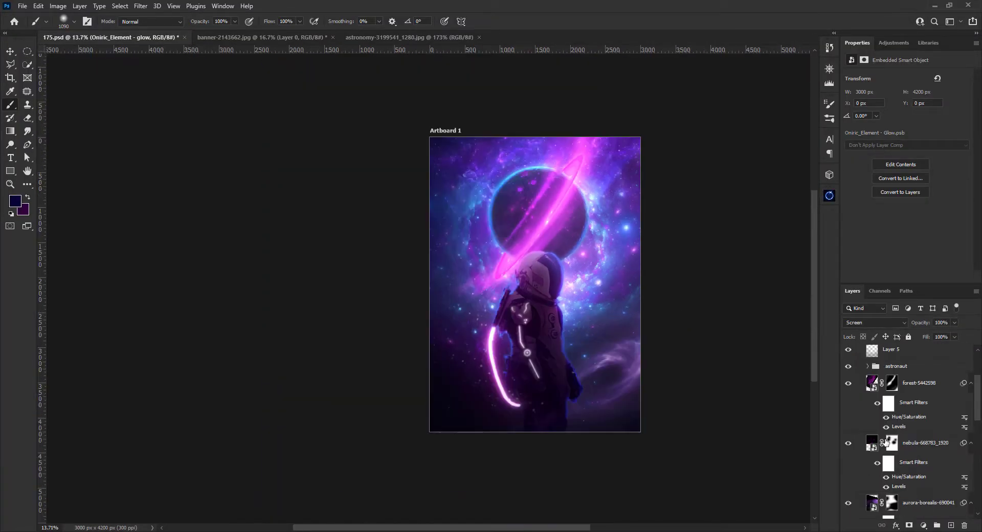
Give Layer 18 copy an Outer Glow in magenta #e517ed at size 2 px
scroll(903, 441, down, 1)
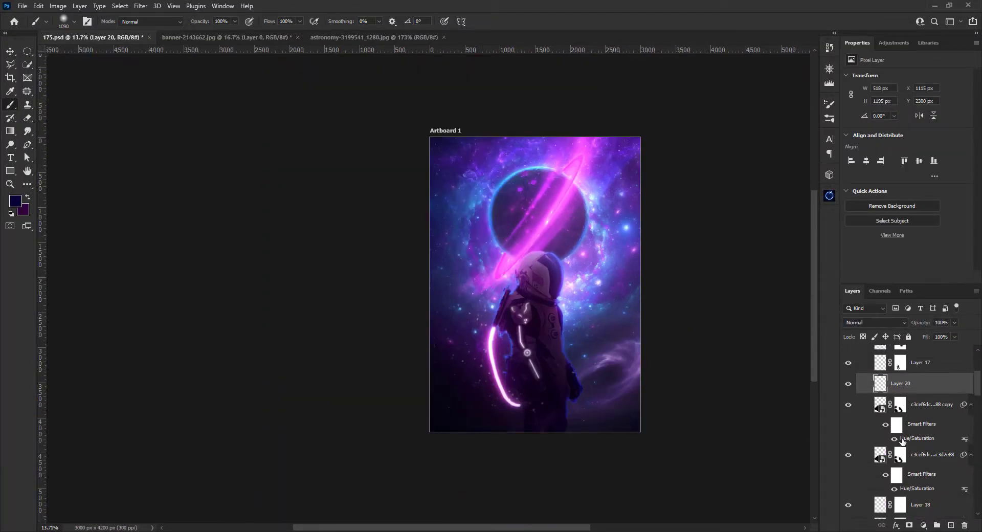
scroll(902, 441, down, 1)
click(920, 498)
click(923, 525)
click(807, 306)
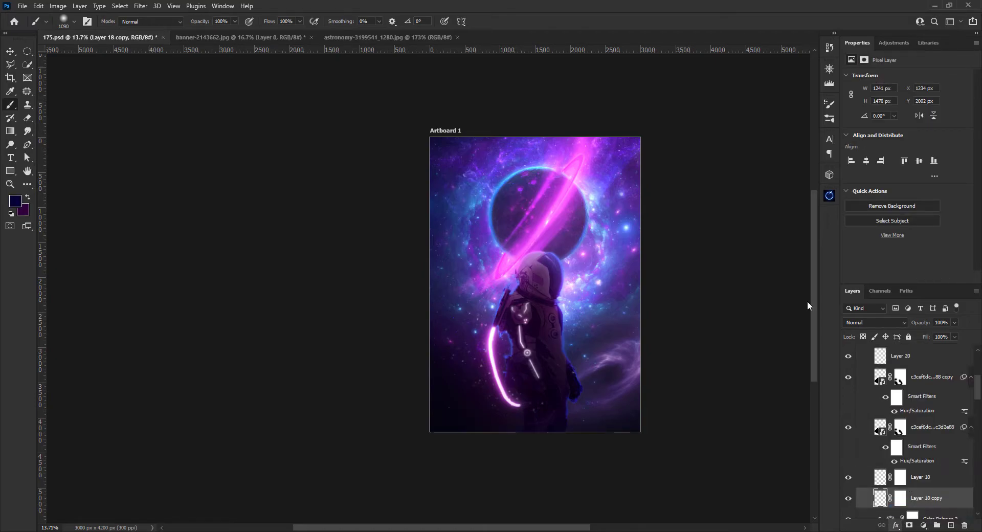
click(714, 159)
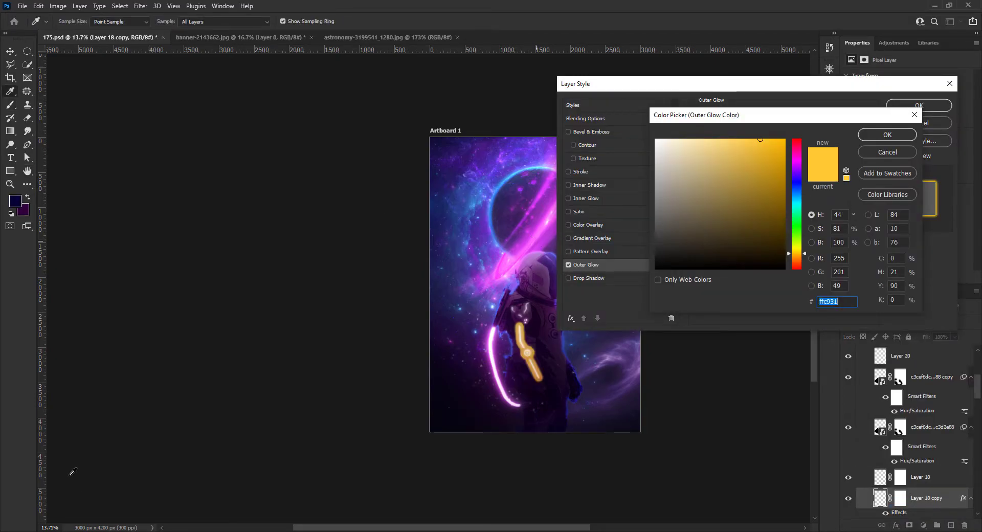
click(741, 204)
drag(741, 204, 752, 168)
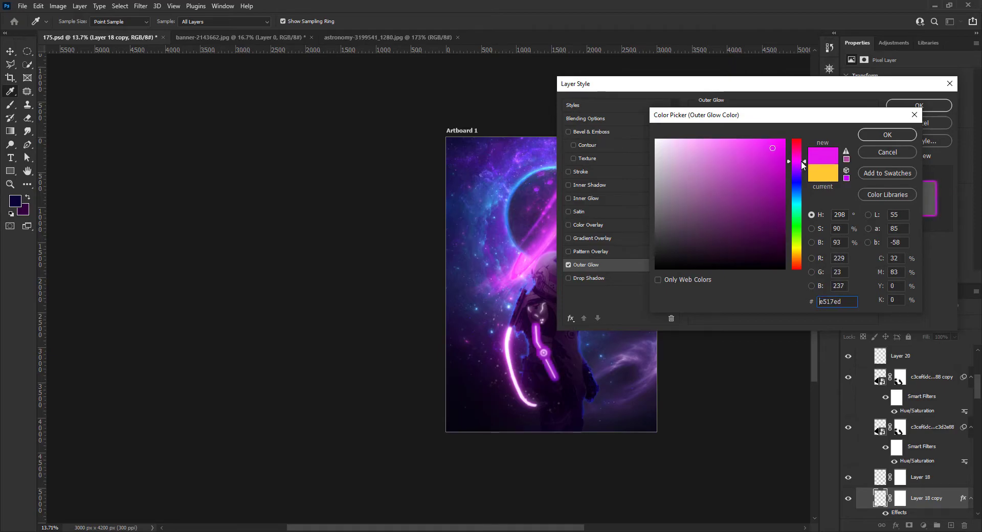
click(887, 134)
click(738, 213)
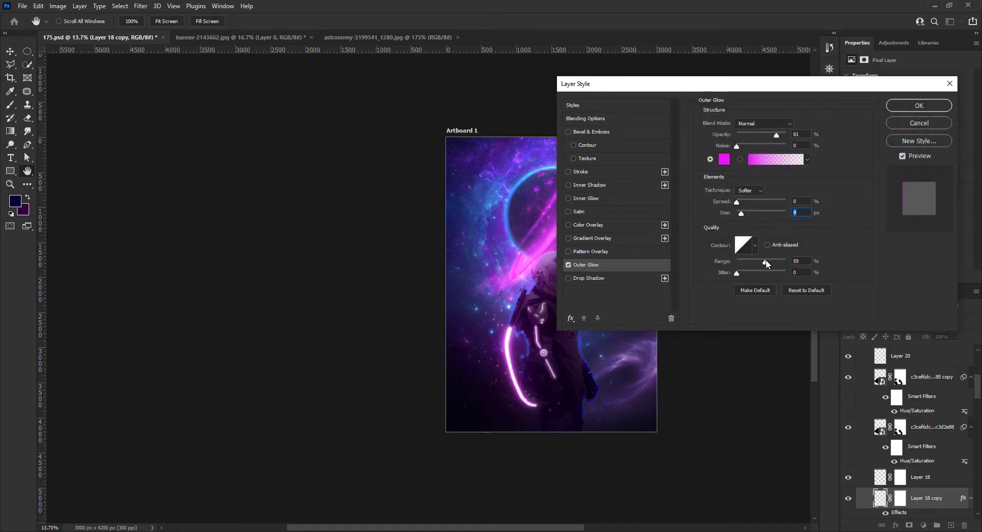
key(Return)
Shift the streak copy's Hue/Saturation hue and mask the glow around the ring
right_click(855, 485)
key(Escape)
scroll(855, 485, down, 3)
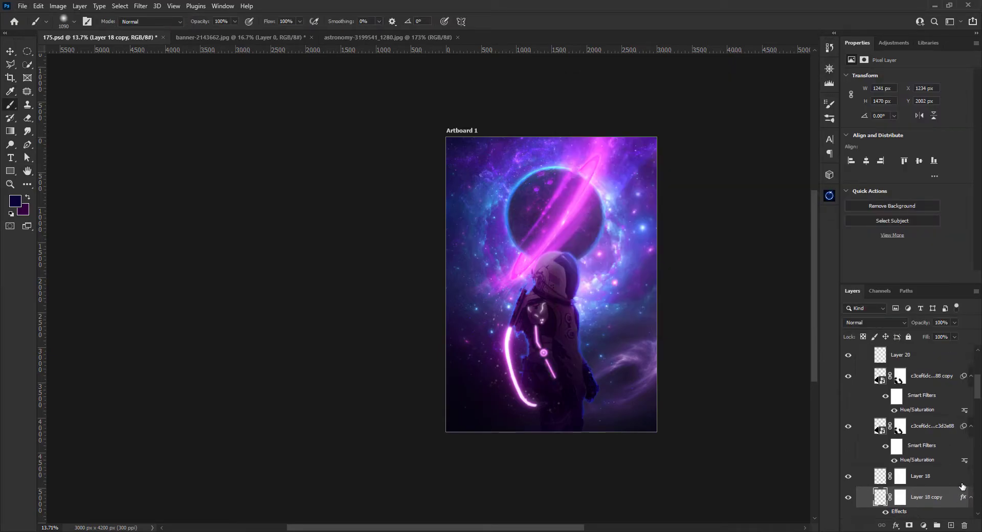
scroll(849, 484, up, 5)
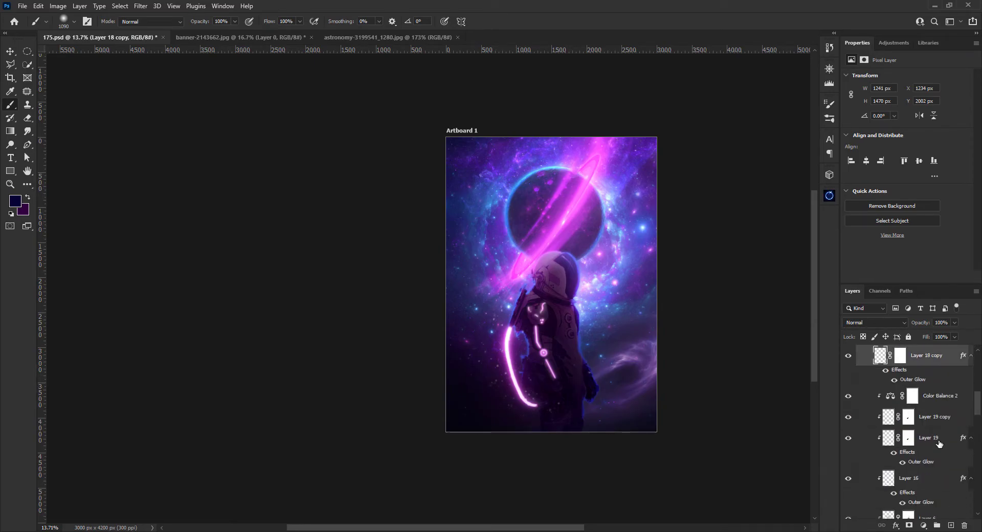
double_click(917, 447)
mouse_move(752, 190)
mouse_down()
mouse_move(800, 194)
mouse_move(727, 196)
mouse_up()
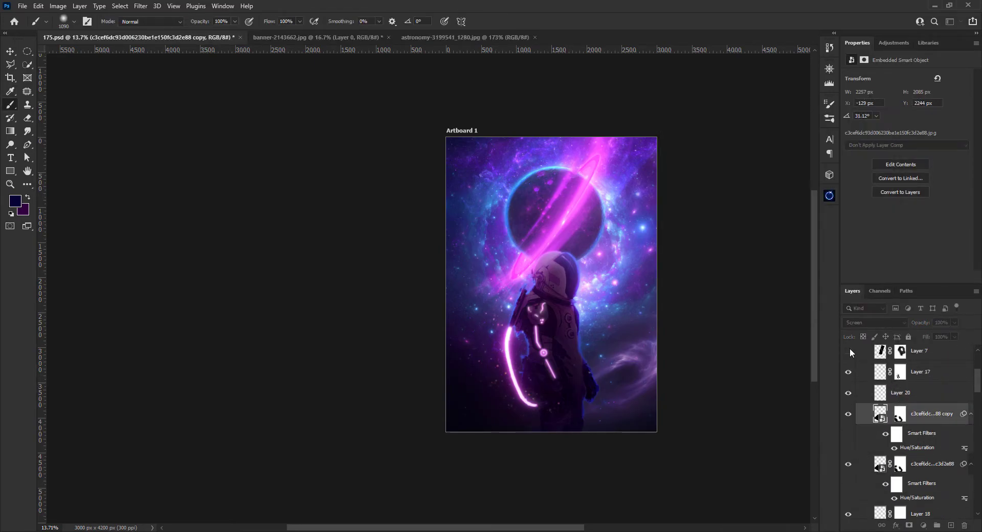
drag(588, 207, 593, 214)
scroll(697, 274, up, 2)
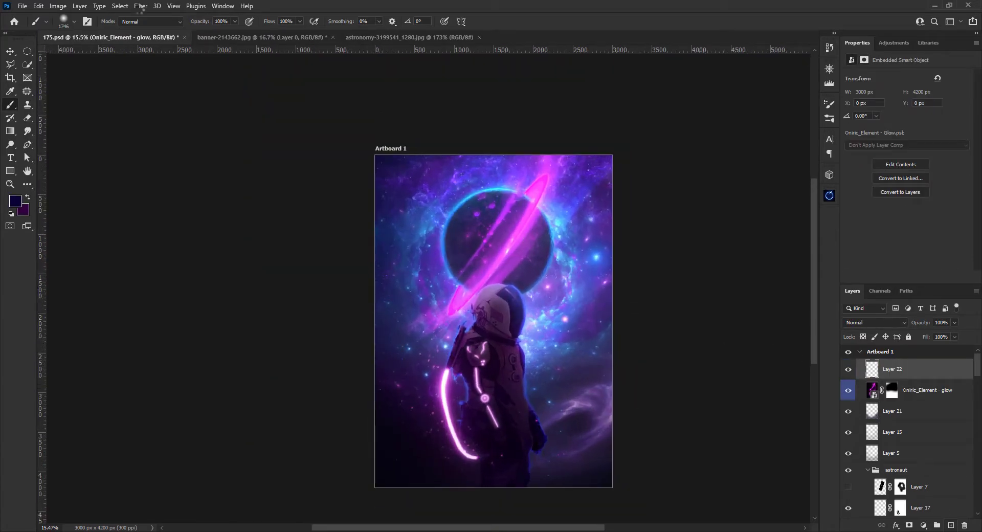
Set the yellow helmet glow layer to Overlay blending
click(140, 6)
click(742, 330)
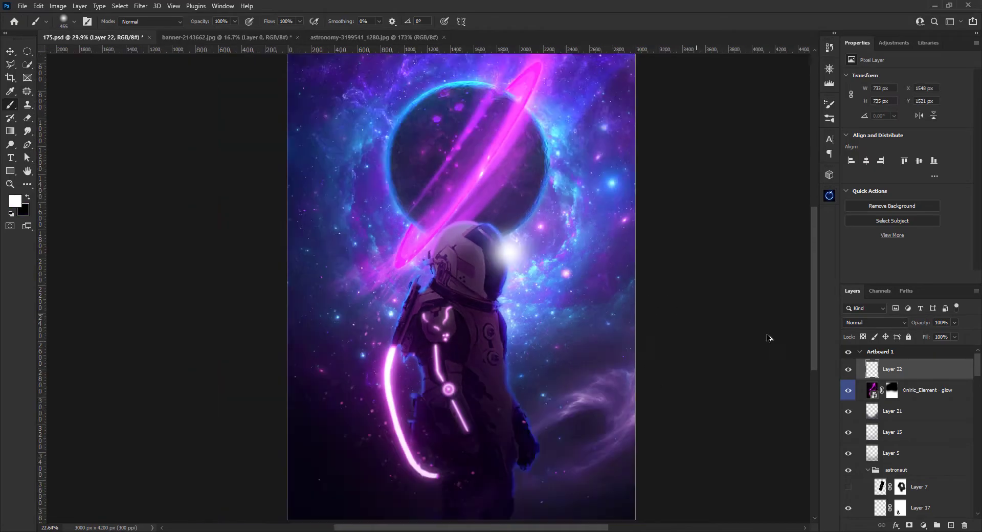
click(874, 323)
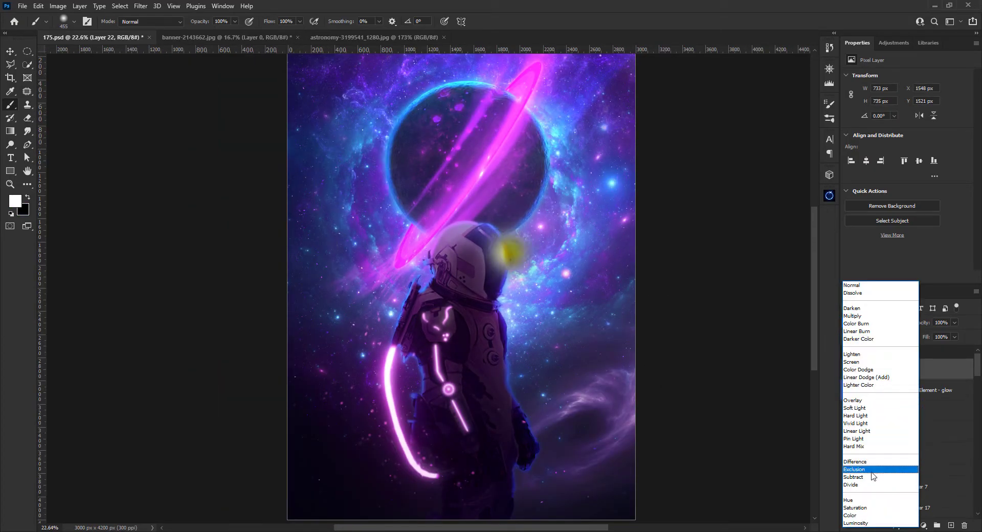
click(853, 399)
scroll(524, 323, down, 3)
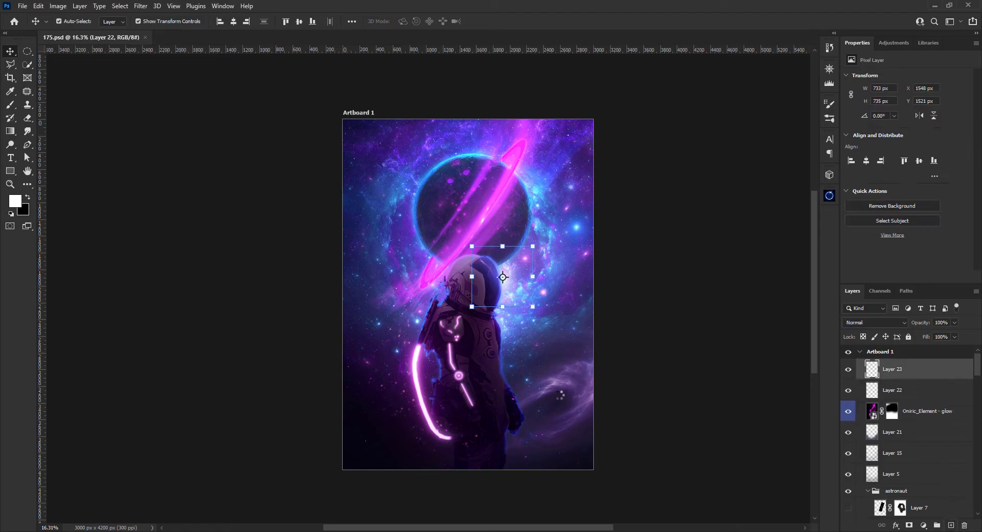
Paint a faint glow over the lower-right nebula with a large soft brush at 10% opacity
key(b)
key(x)
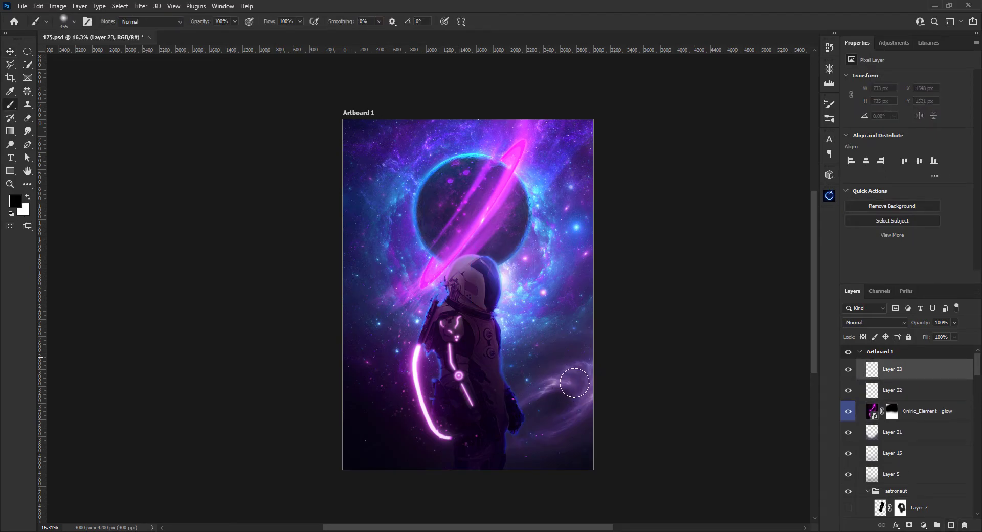
key(1)
drag(575, 393, 525, 458)
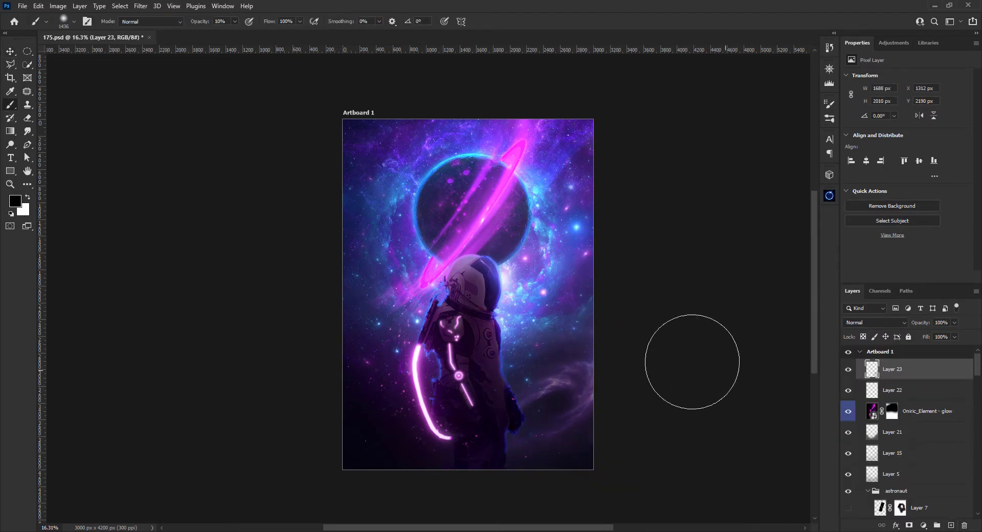
scroll(552, 319, down, 1)
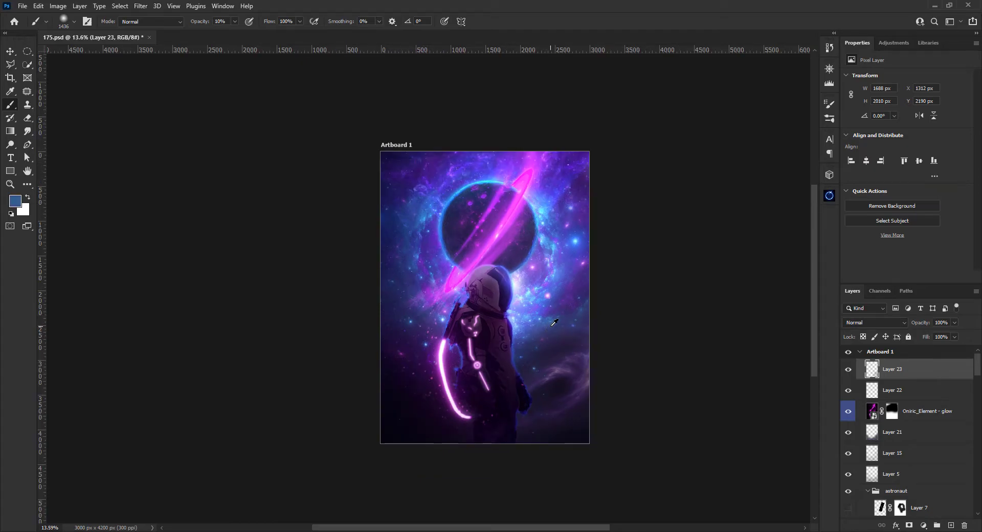
drag(519, 350, 558, 408)
Add a Color Balance adjustment layer targeting the midtones
click(924, 525)
click(920, 379)
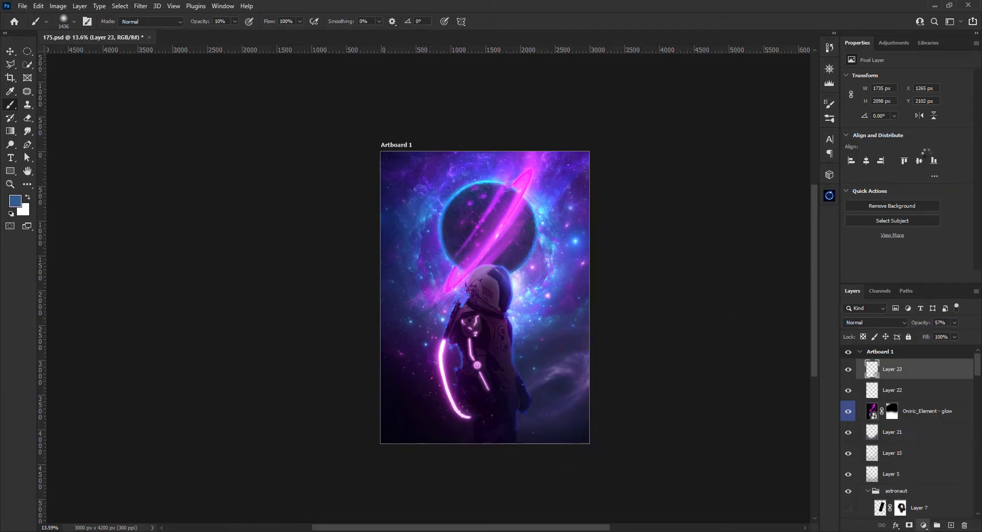
click(848, 389)
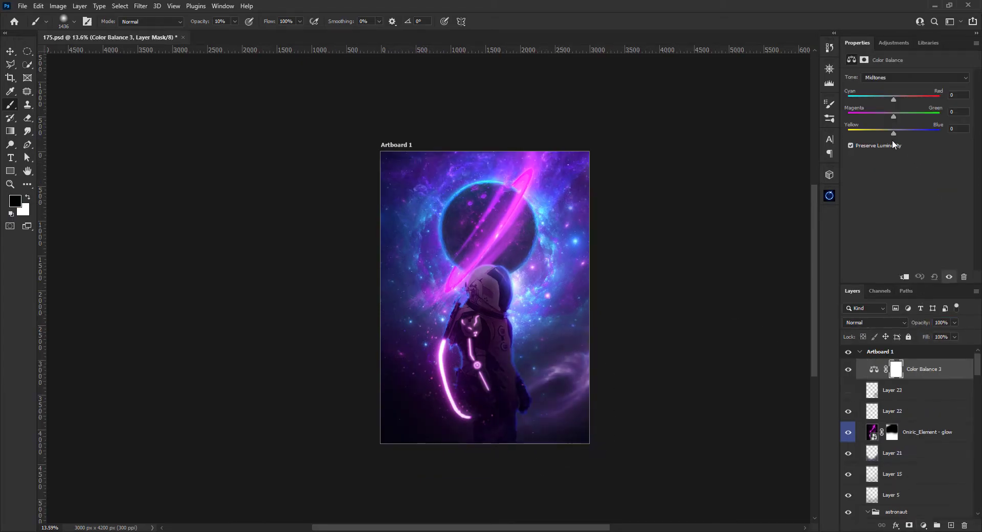
Nudge the Color Balance midtones toward red and yellow, then select the highlights
drag(894, 97, 897, 98)
mouse_move(893, 133)
mouse_down()
mouse_move(884, 132)
mouse_move(894, 132)
mouse_up()
click(916, 77)
click(897, 99)
key(v)
scroll(499, 315, up, 1)
Add an orange-tinted Gradient Map adjustment layer at 12% opacity
click(923, 525)
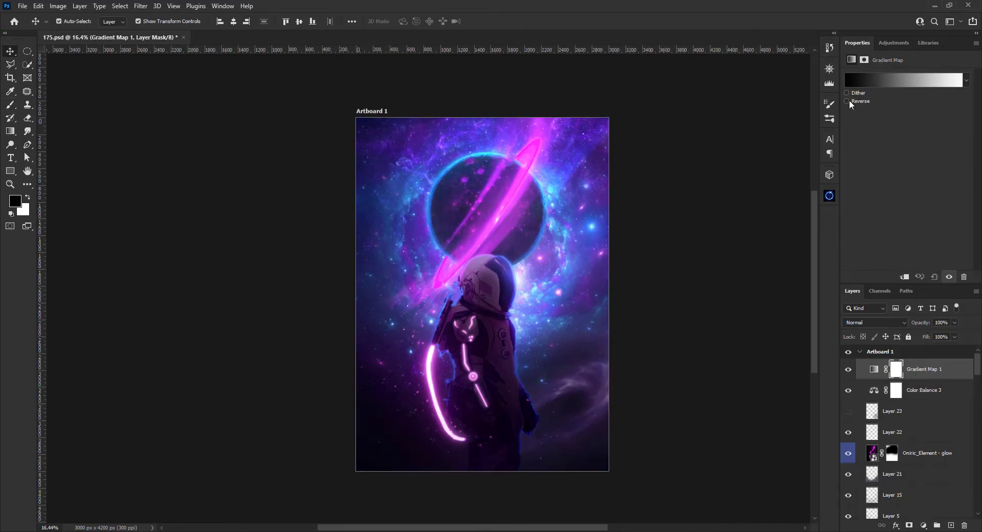
click(869, 80)
click(780, 286)
mouse_move(780, 286)
mouse_down()
mouse_move(799, 281)
mouse_move(783, 289)
mouse_up()
drag(671, 286, 708, 286)
key(Return)
drag(834, 324, 851, 363)
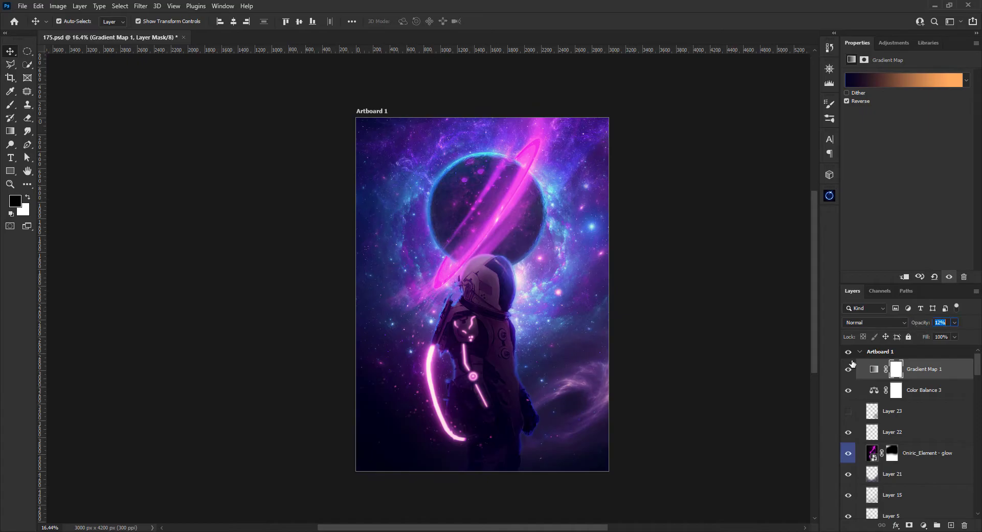
Add a Channel Mixer layer adjusting the Blue output channel
click(924, 526)
click(916, 440)
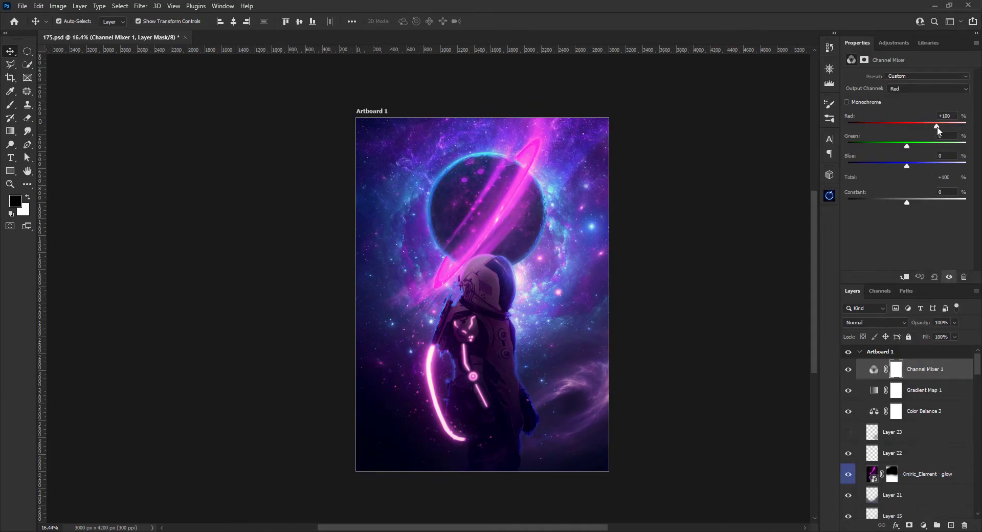
click(926, 89)
click(915, 105)
drag(907, 128, 903, 131)
Add a Selective Color layer tuning the Magentas and lowering Blues magenta to +12
click(923, 525)
click(916, 504)
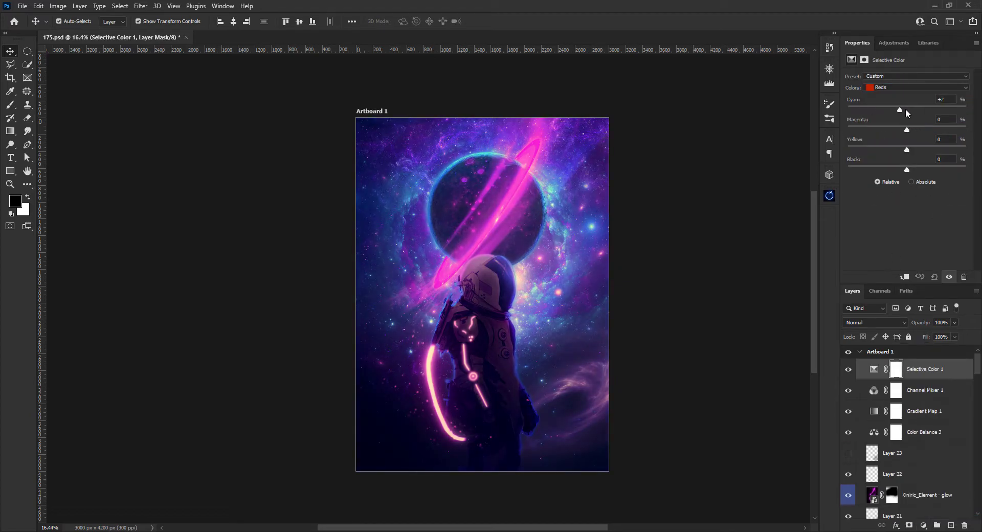
click(915, 88)
click(906, 108)
drag(906, 108, 915, 130)
drag(907, 150, 896, 149)
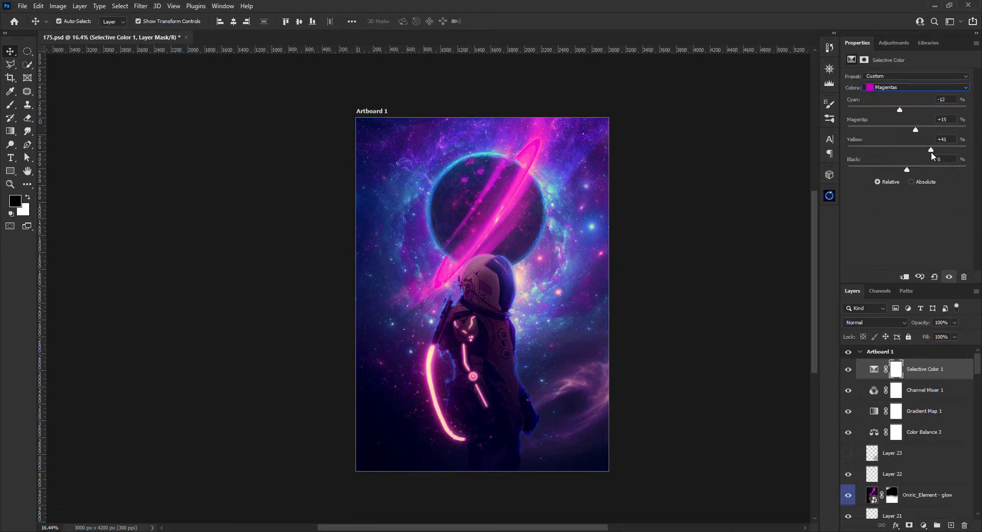
click(915, 87)
click(900, 126)
drag(923, 133, 910, 144)
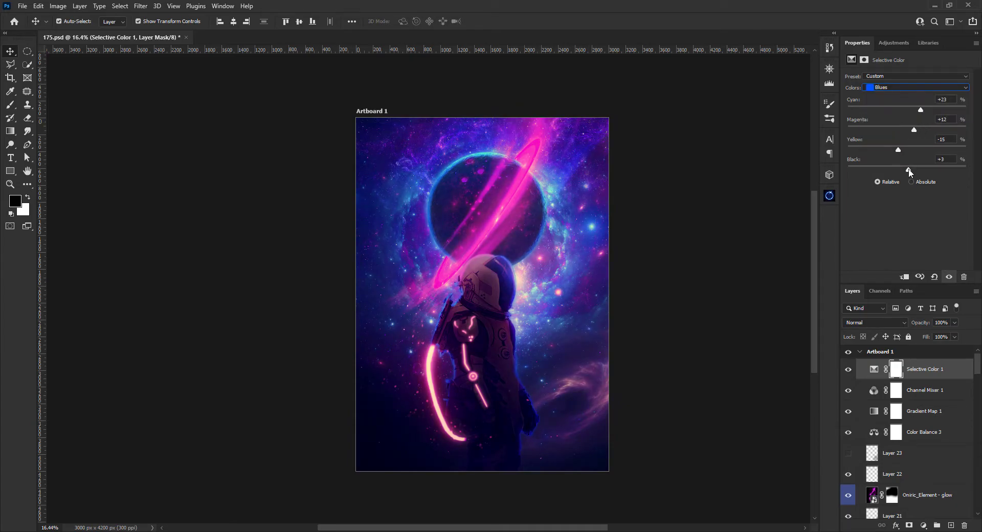
Add a Curves layer brightening the midtones and duplicate the 3Strip.look Color Lookup layer
click(923, 525)
click(920, 405)
key(ctrl+z)
click(923, 525)
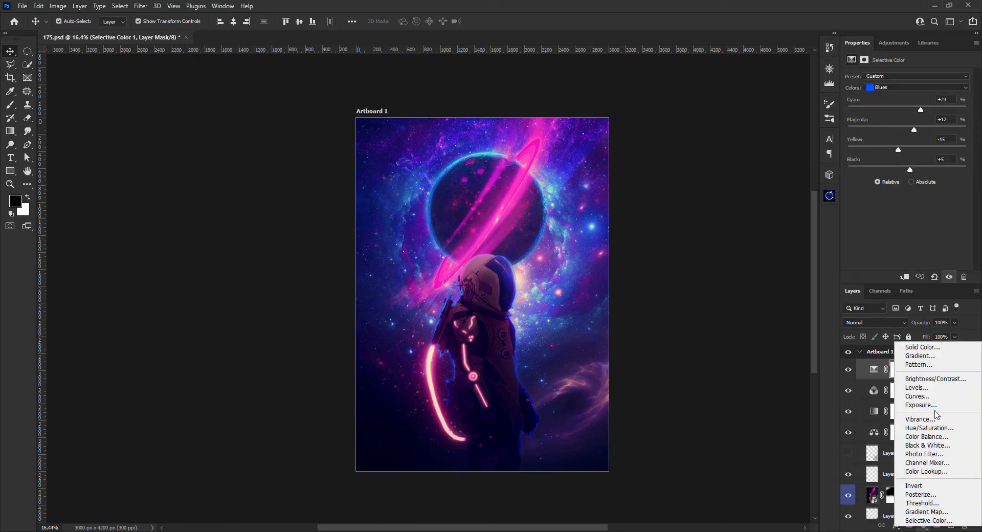
click(918, 396)
drag(942, 123, 893, 173)
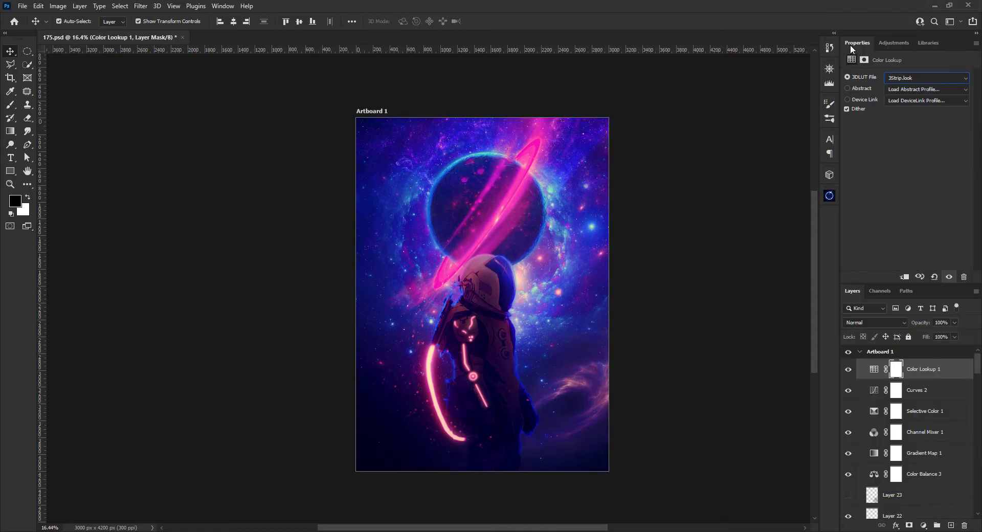
key(ctrl+j)
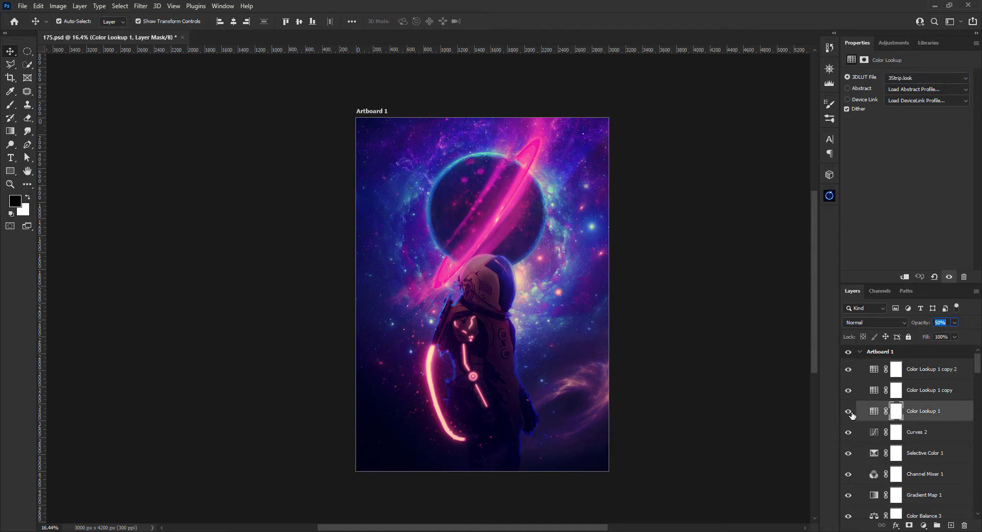
Add a Brightness/Contrast layer at 41 with an inverted mask painted white over the planet
click(863, 60)
click(937, 197)
key(b)
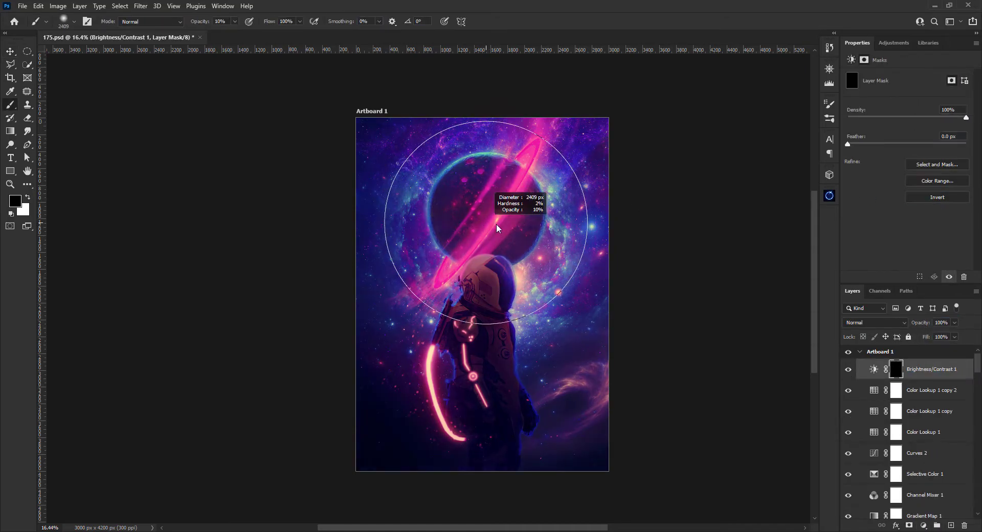
key(x)
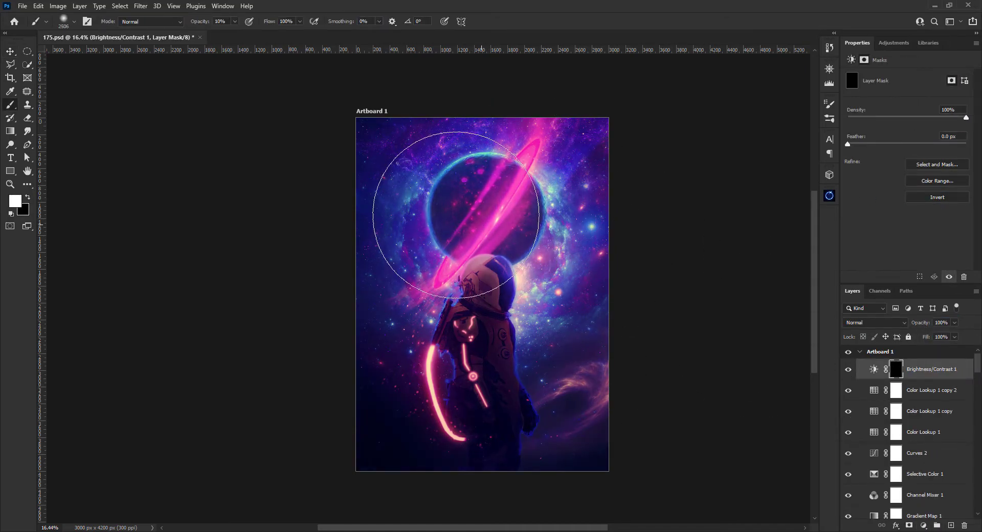
click(491, 225)
click(874, 369)
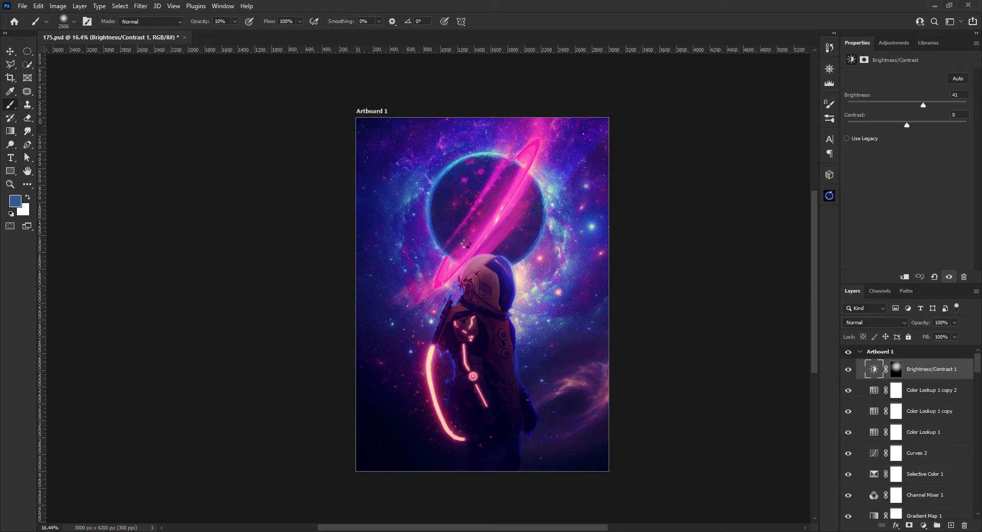
Stamp the visible image onto Layer 24 and convert it to a smart object
key(ctrl+shift+alt+n)
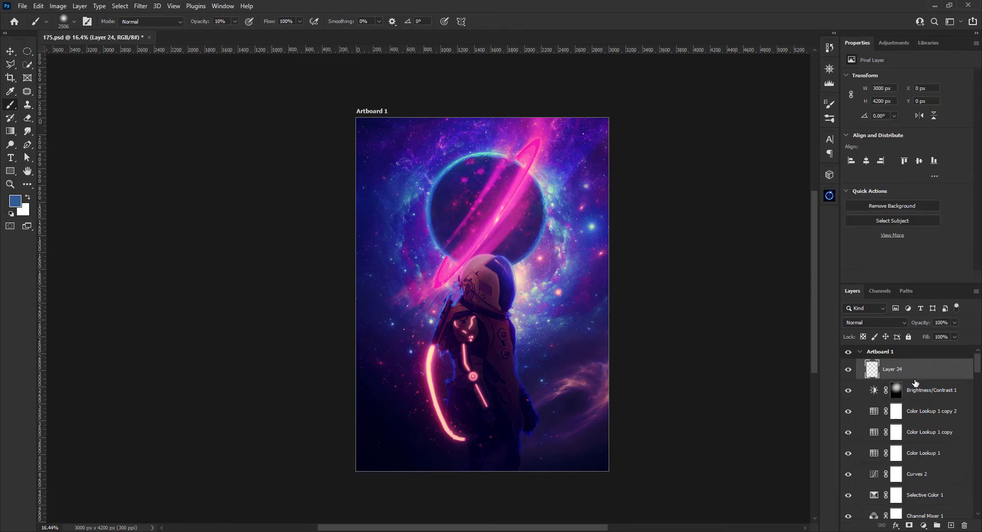
right_click(906, 370)
alt+click(821, 413)
click(141, 6)
In Camera Raw, set temperature -9, exposure +0.25, and add slight contrast and whites/blacks tweaks
click(736, 351)
key(v)
click(141, 6)
click(164, 82)
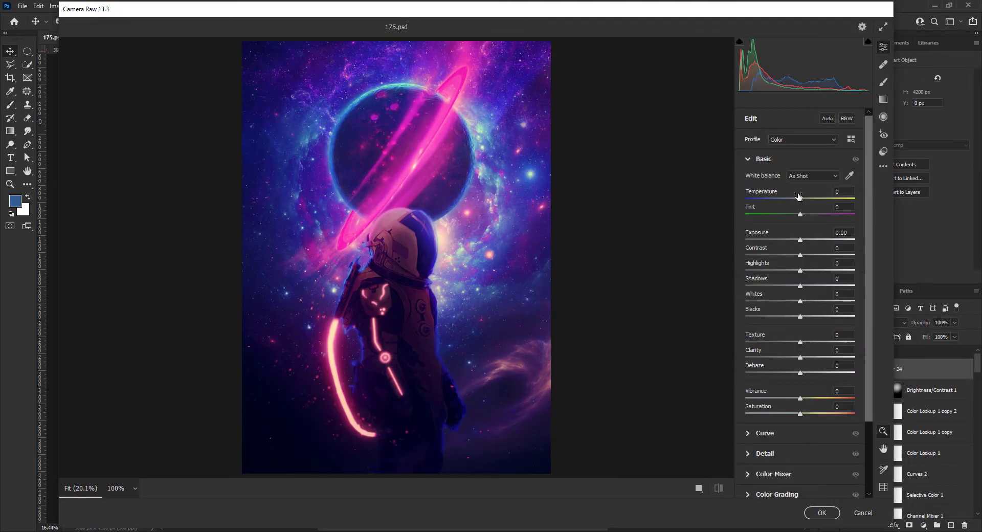
drag(800, 199, 795, 199)
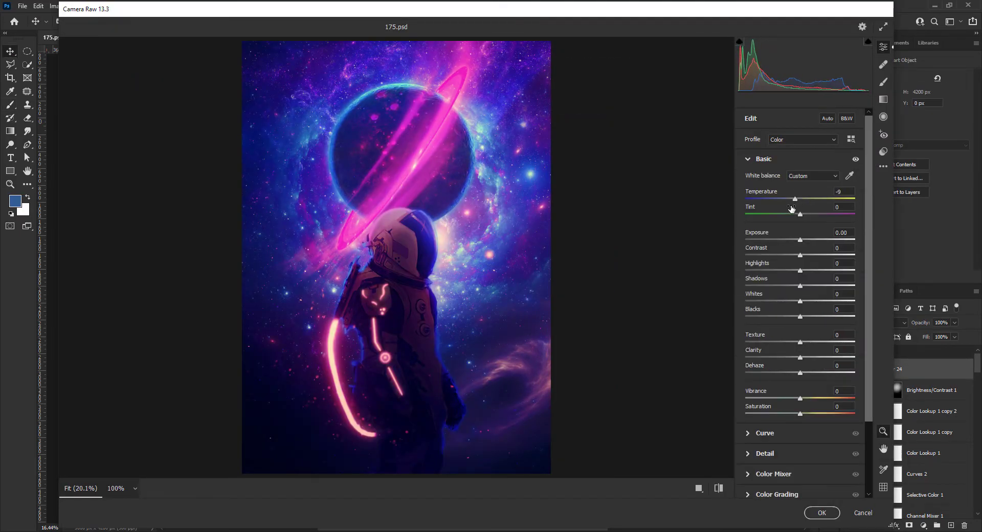
drag(800, 240, 802, 239)
drag(800, 255, 805, 255)
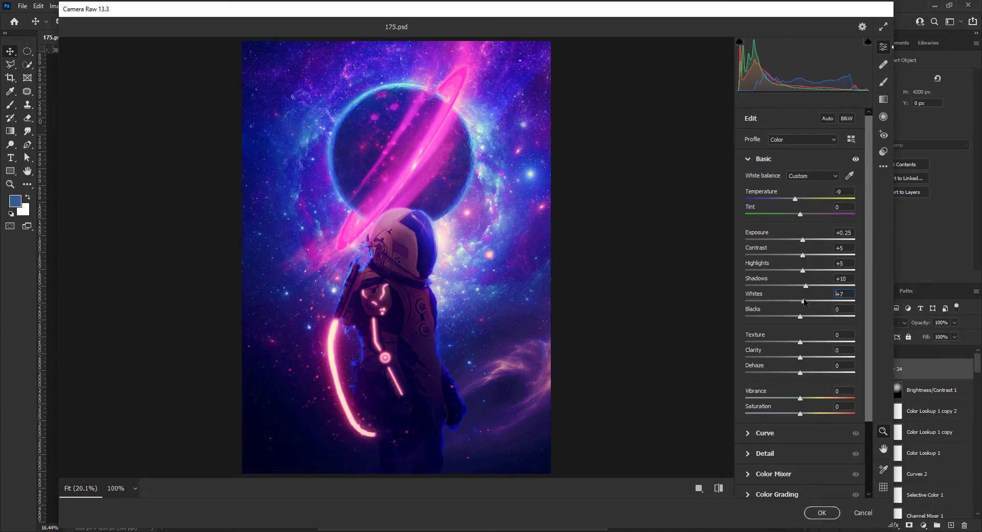
drag(800, 316, 801, 317)
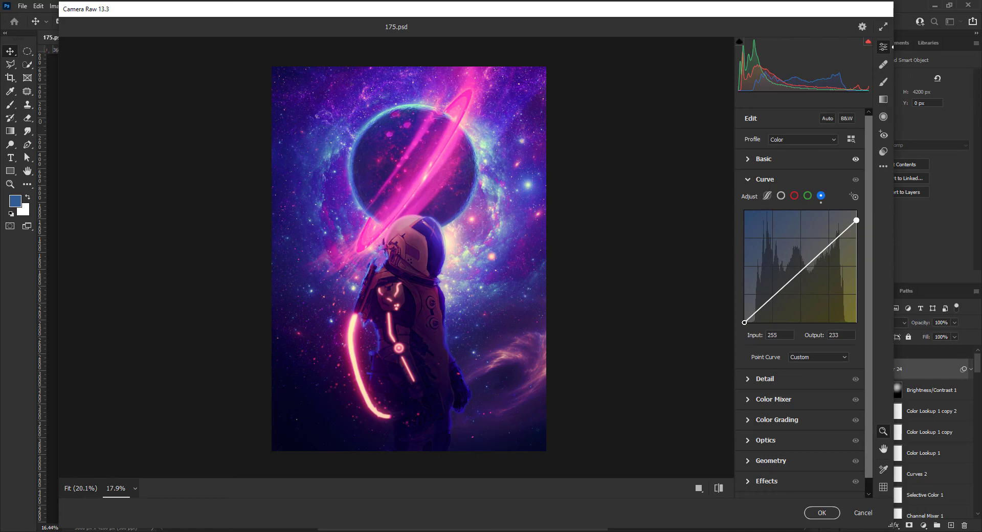
Add a darkening vignette and calibration saturation shifts, then apply the Camera Raw filter
click(748, 302)
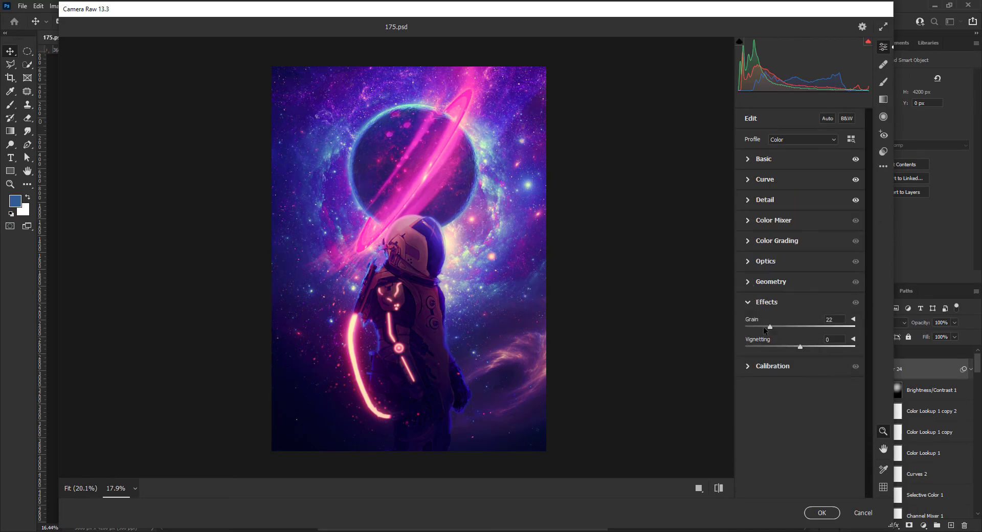
drag(799, 347, 795, 346)
click(748, 302)
click(762, 322)
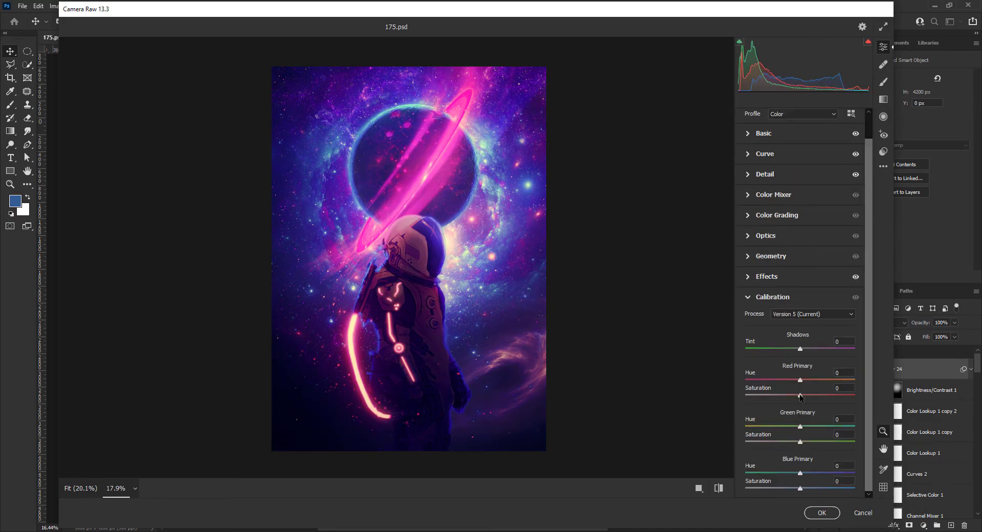
drag(788, 441, 791, 441)
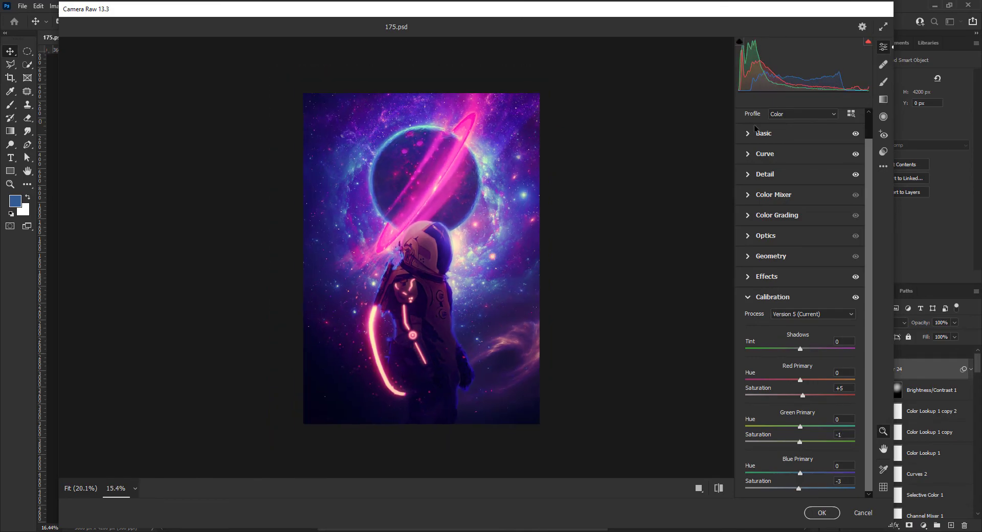
click(821, 512)
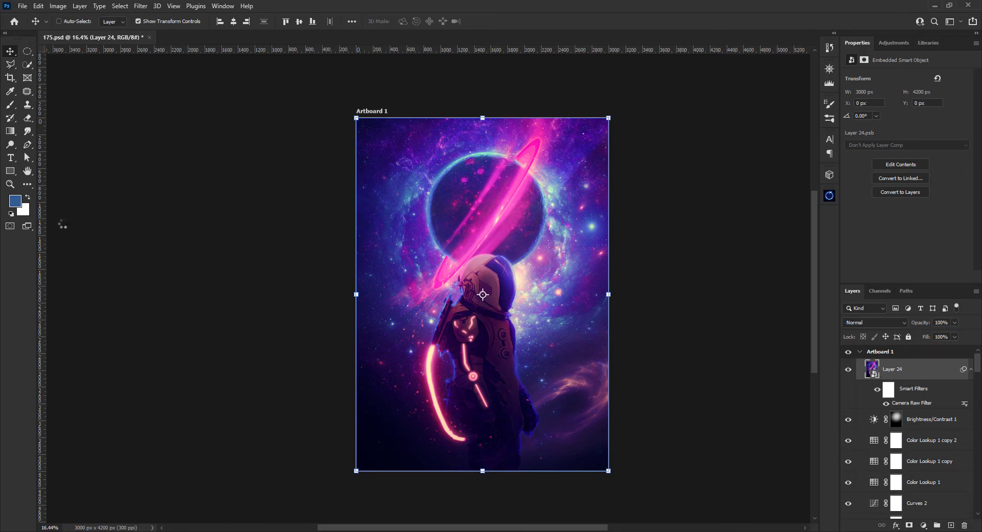
Stamp visible layers to Layer 25, desaturate, apply High Pass, and blend in Overlay at 44%
key(ctrl+shift+alt+e)
key(ctrl+shift+u)
click(140, 6)
click(281, 234)
key(Return)
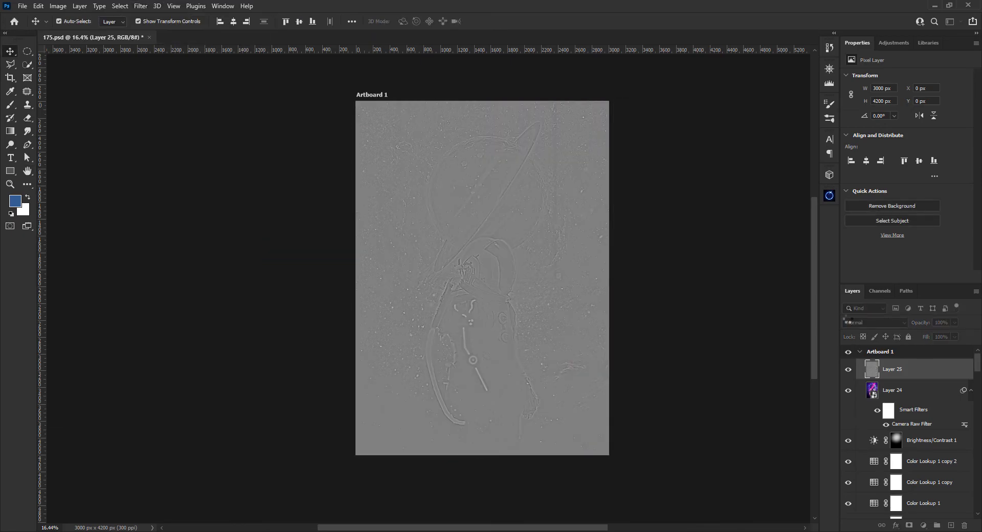
click(847, 322)
click(856, 401)
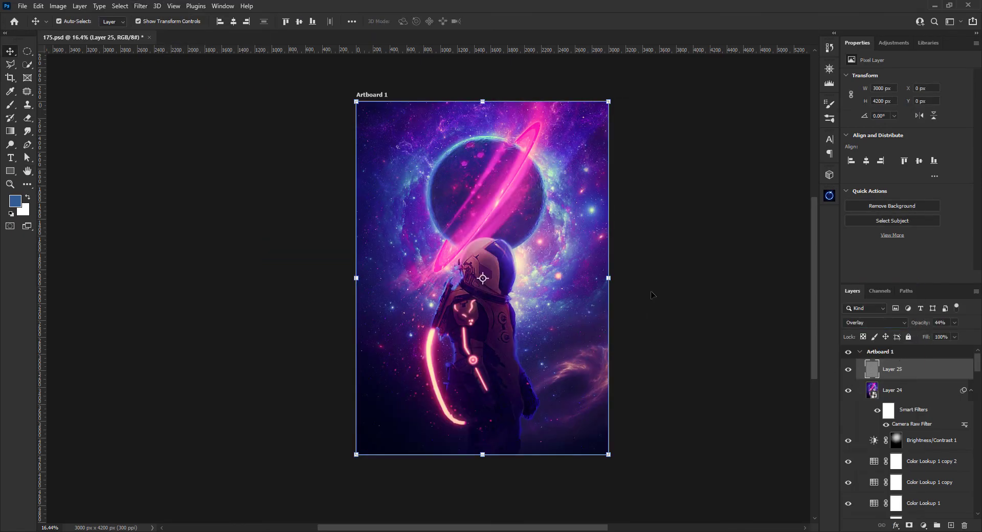